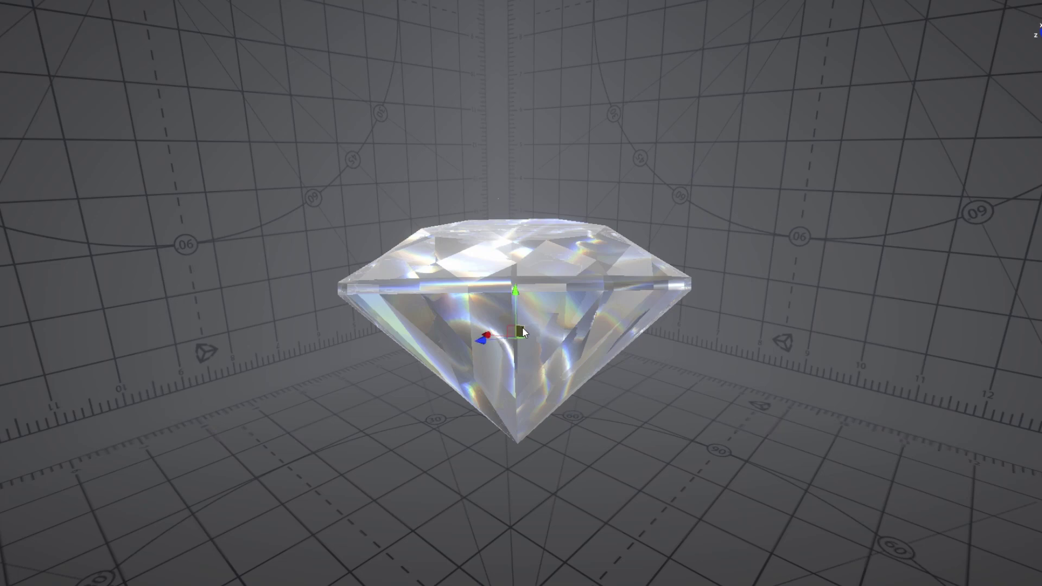
Step: Spin the Unity diamond around its Y axis, then tilt it toward the viewer on X
key("e")
left_click_drag(515, 339, 692, 343)
left_click_drag(520, 337, 741, 202)
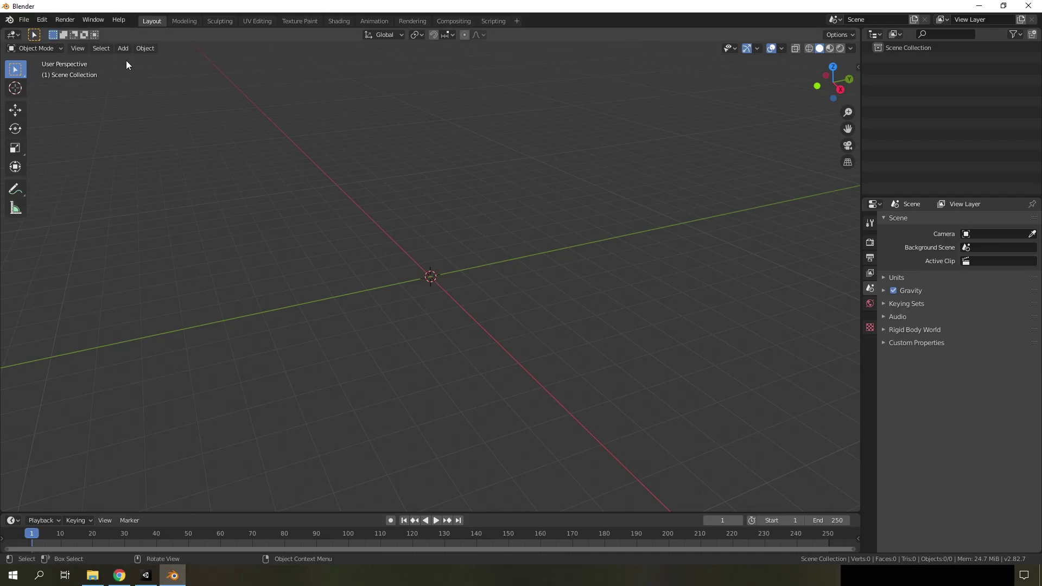
Step: Add a cylinder with 8 vertices and Triangle Fan cap fill
left_click(123, 48)
mouse_move(142, 61)
left_click(256, 103)
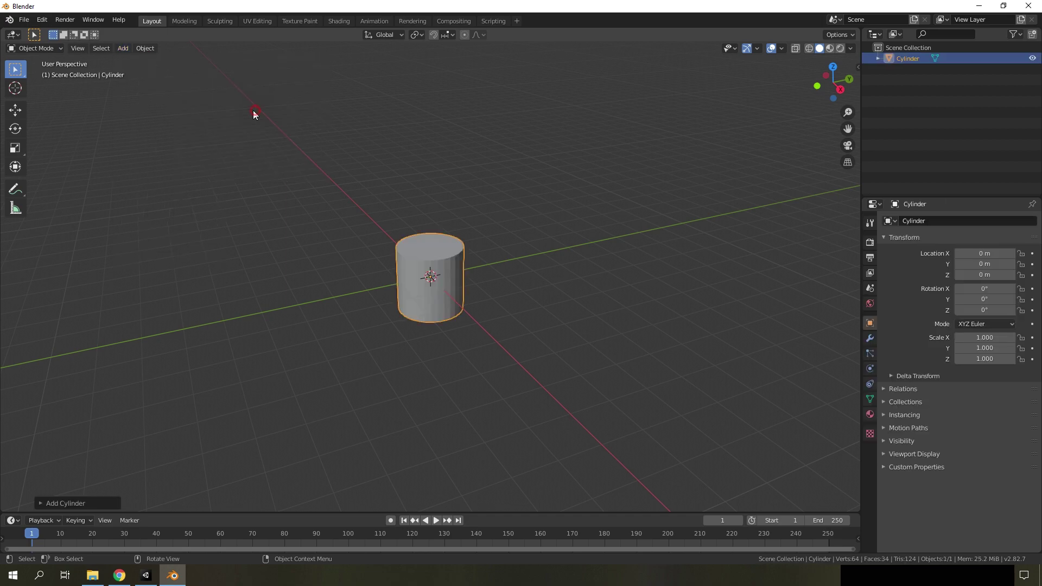
left_click(66, 503)
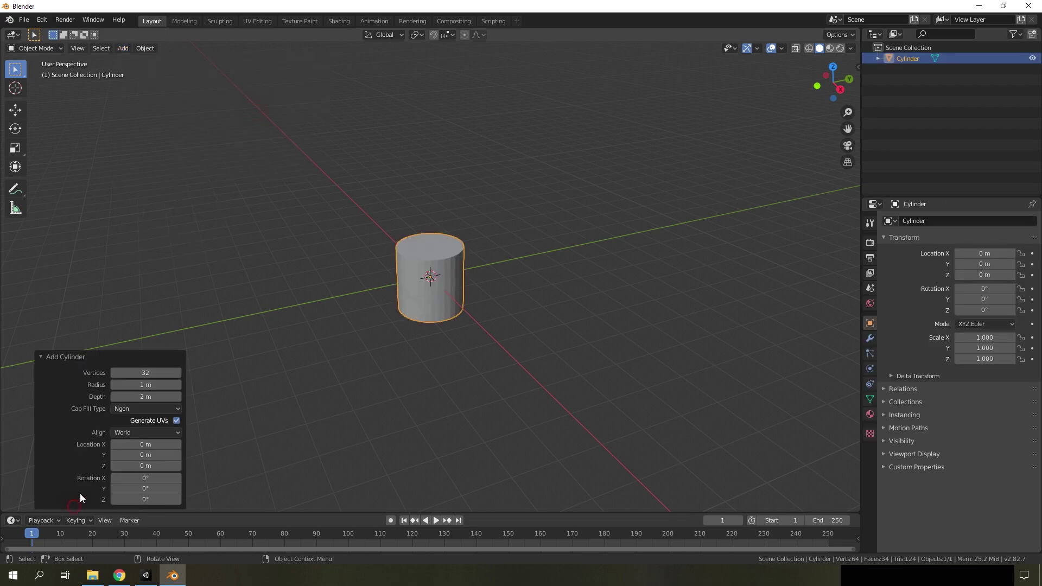
left_click(162, 374)
type("8")
key("Return")
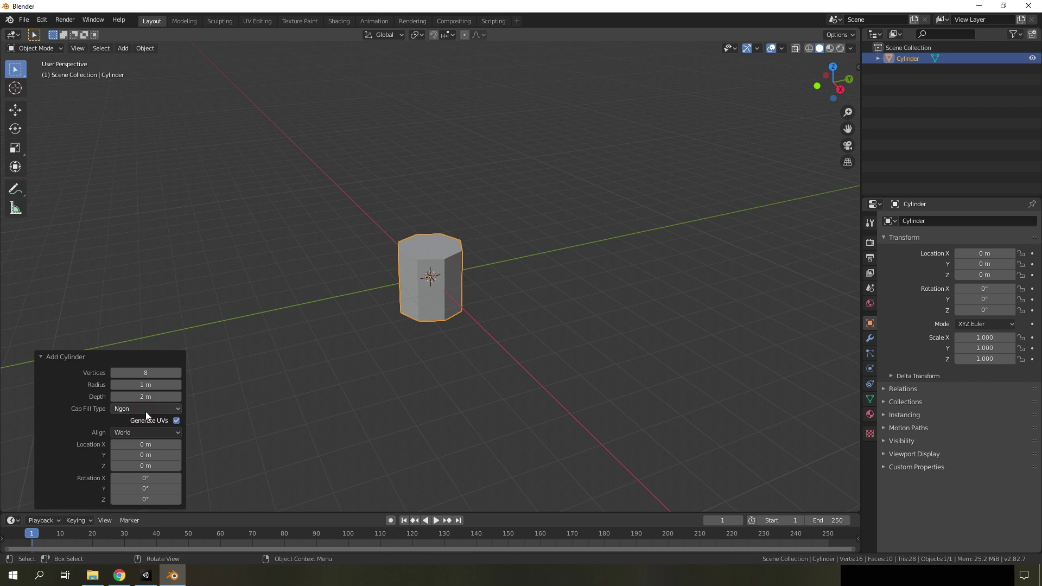
left_click(146, 409)
left_click(133, 446)
Step: Zoom in to a side-on view of the cylinder and enter Edit Mode
scroll(428, 326, "up", 4)
middle_click_drag(441, 333, 444, 298)
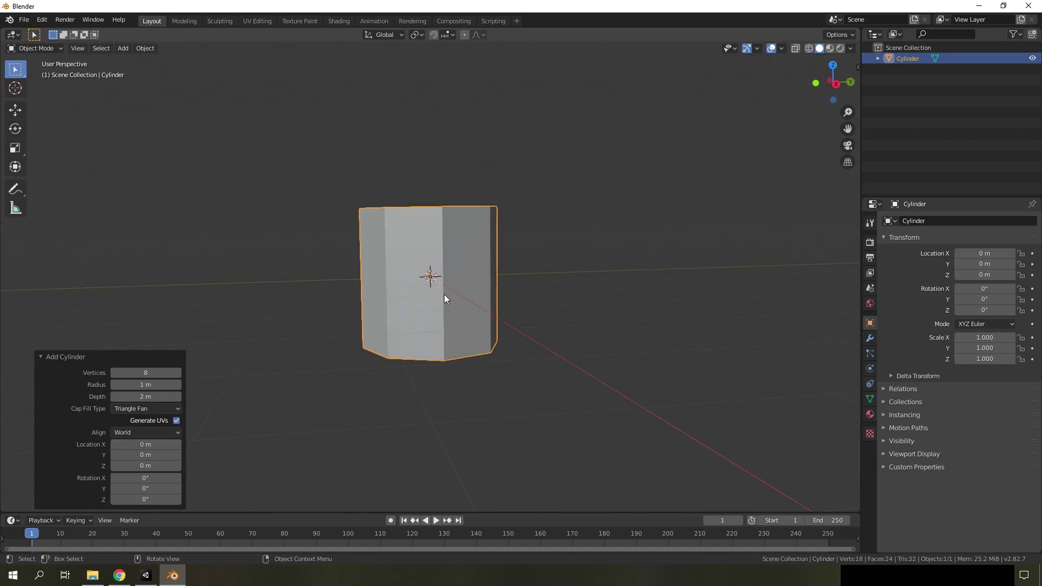
key("Tab")
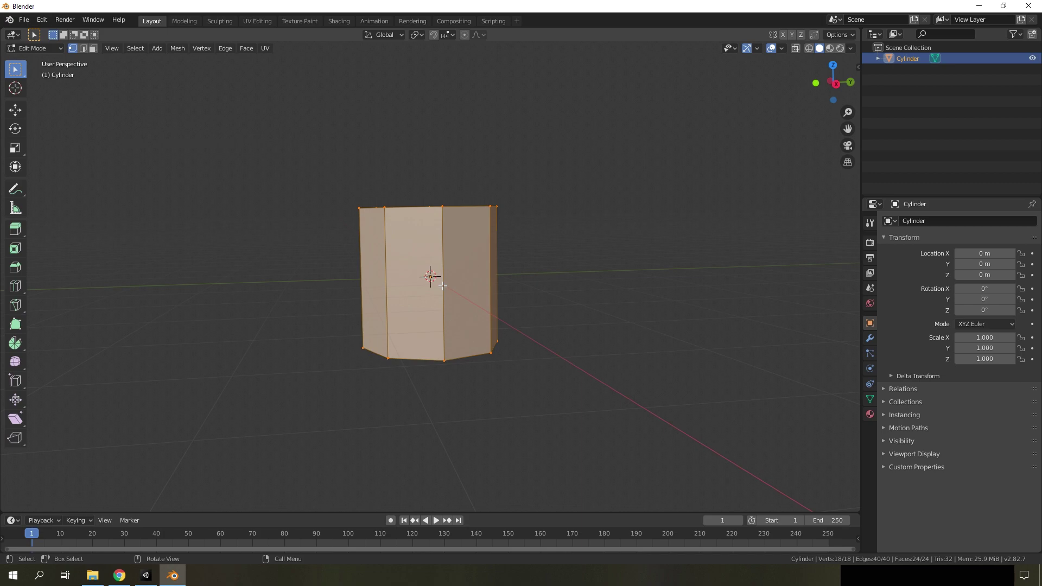
Step: Add four evenly spaced loop cuts, then view the cylinder from the front in wireframe
key("ctrl+r")
scroll(442, 285, "up", 3)
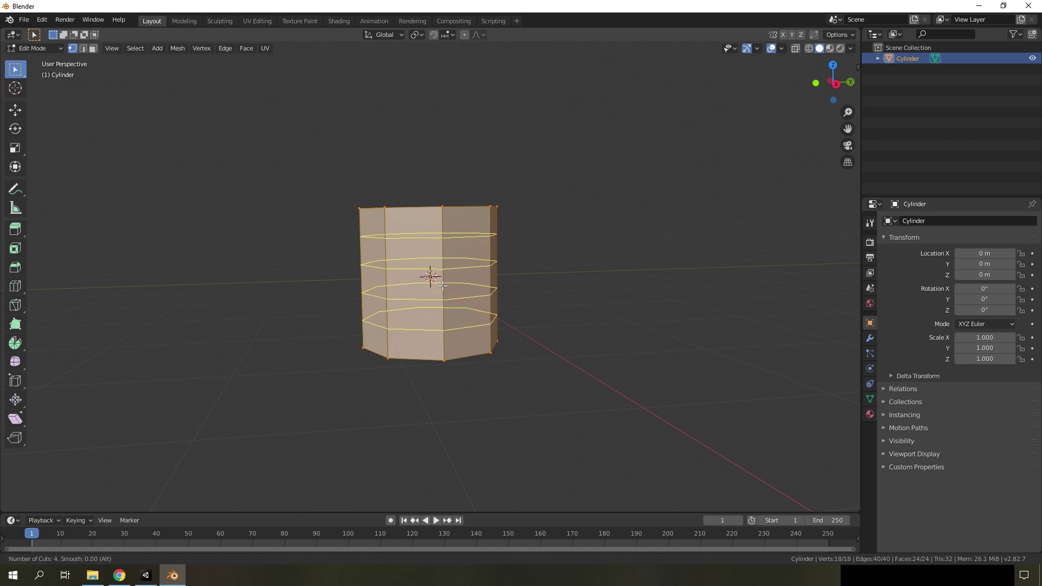
left_click(442, 286)
right_click(443, 285)
middle_click_drag(549, 332, 532, 323)
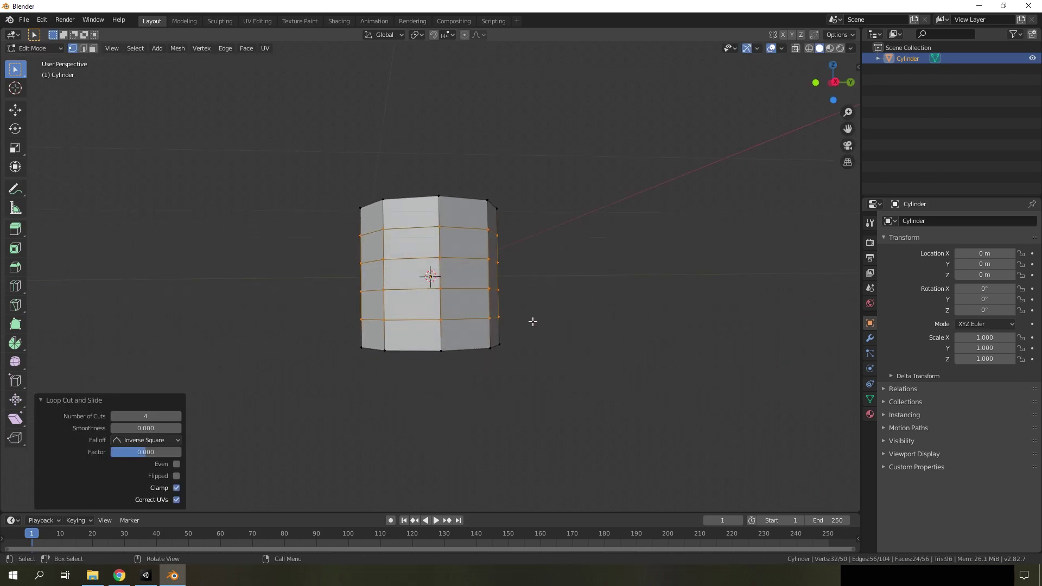
key("KP_1")
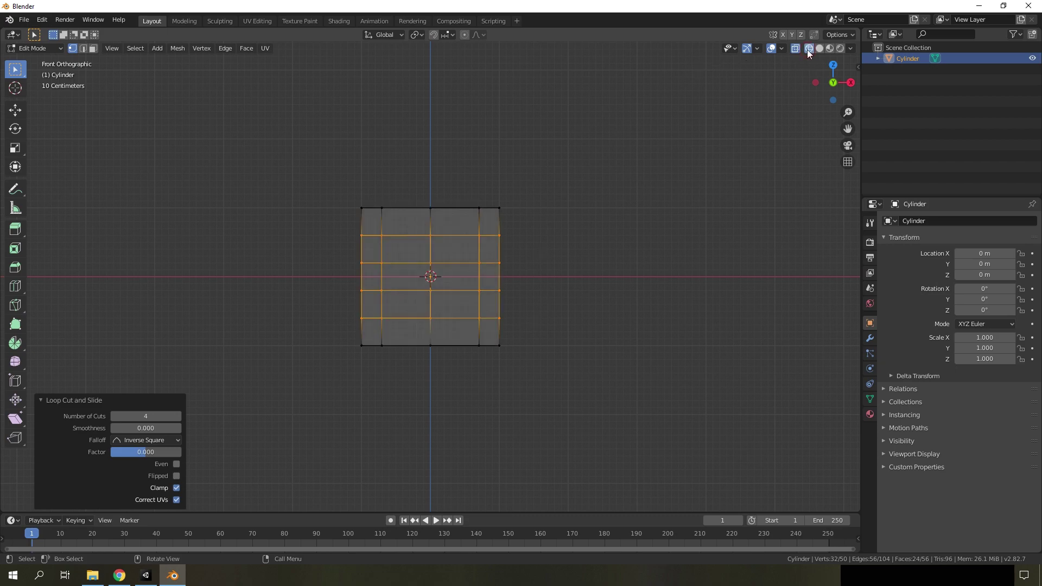
left_click(808, 49)
Step: Collapse the bottom vertex ring to a single point by scaling it to 0
key("a")
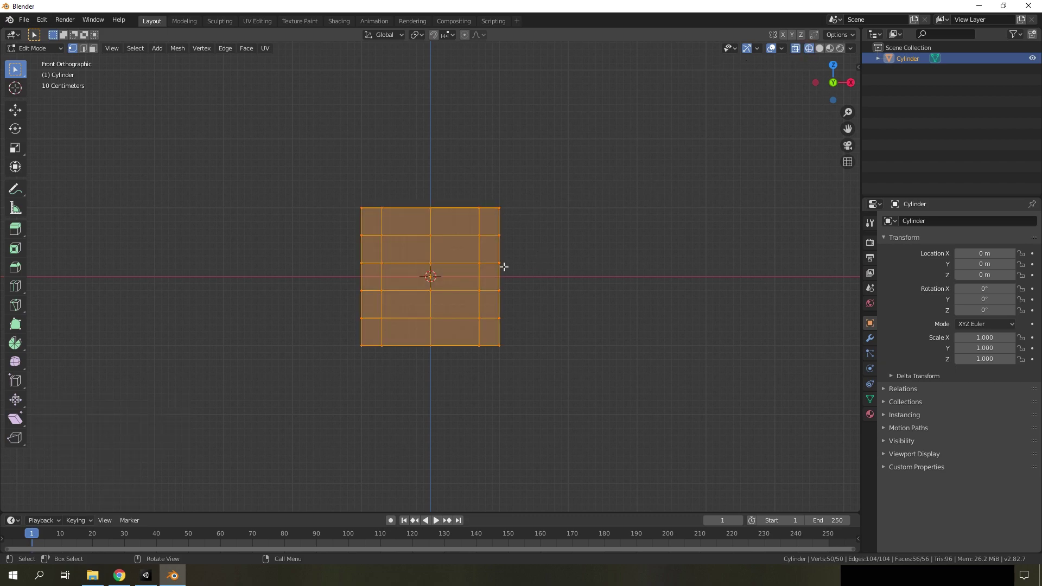
key("alt+a")
left_click_drag(530, 363, 298, 335)
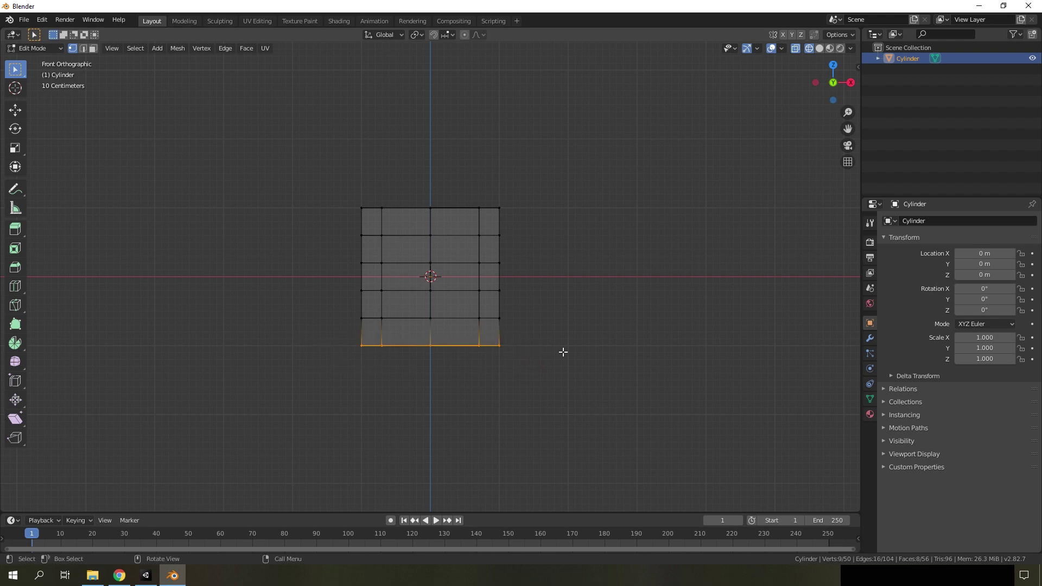
key("s")
key("0")
key("Return")
scroll(468, 304, "up", 2)
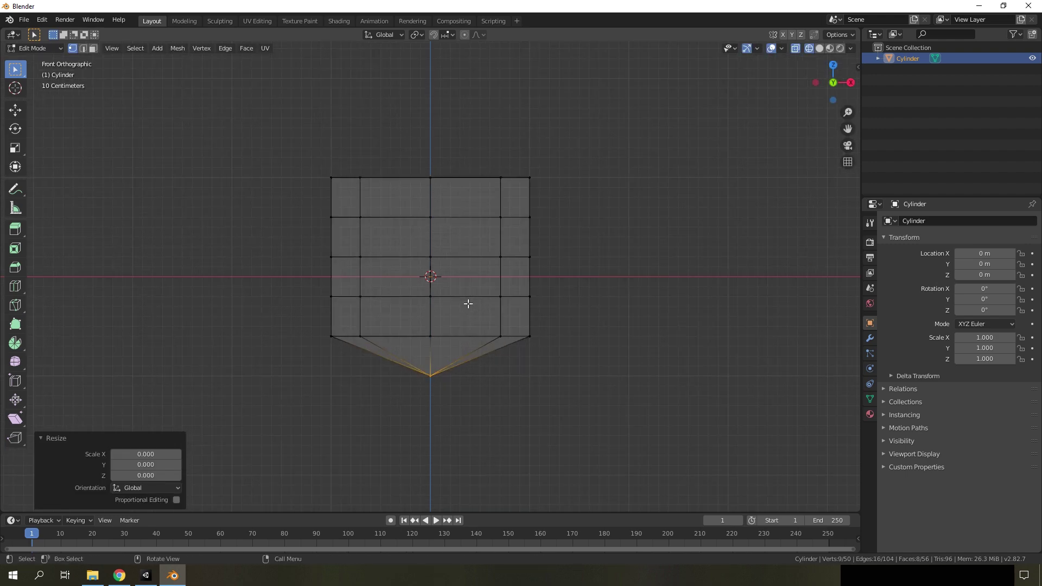
key("a")
key("alt+a")
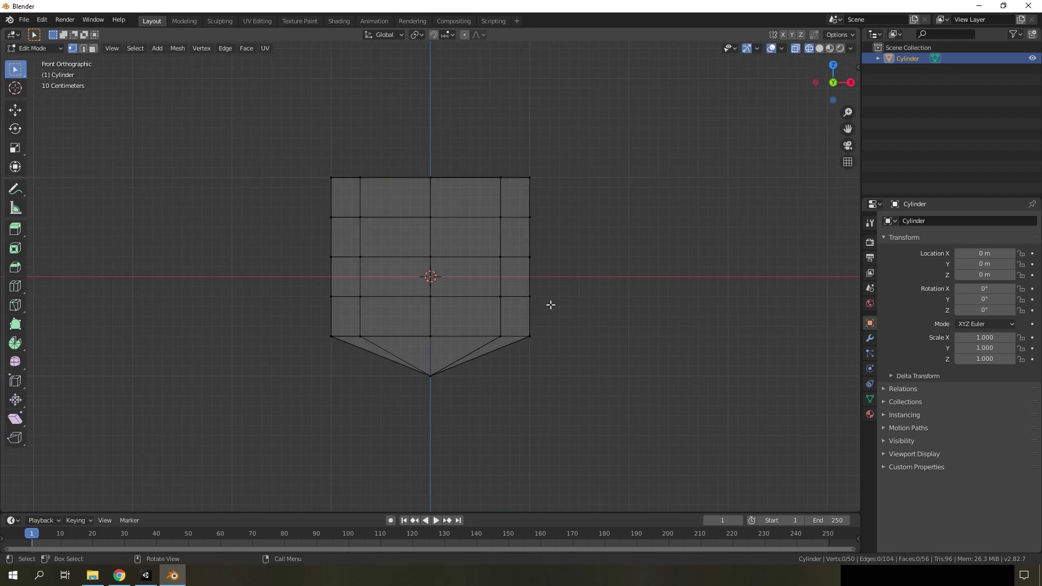
Step: Subdivide the cylinder's two middle edge loops with Edge > Subdivide
left_click(83, 49)
left_click_drag(550, 304, 286, 270)
left_click_drag(542, 267, 237, 237, "shift")
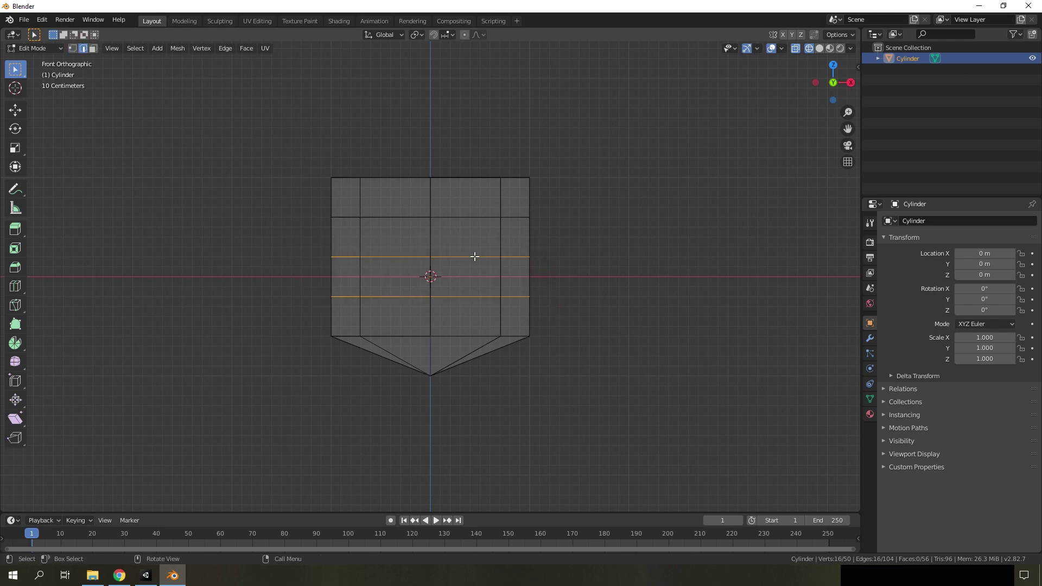
left_click(224, 50)
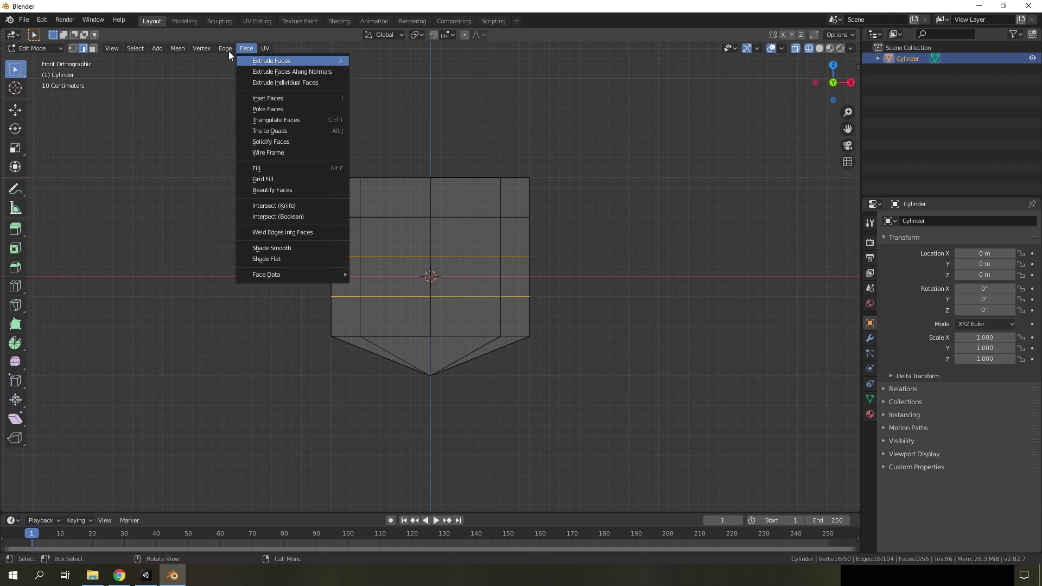
left_click(229, 51)
left_click(229, 51)
left_click(250, 98)
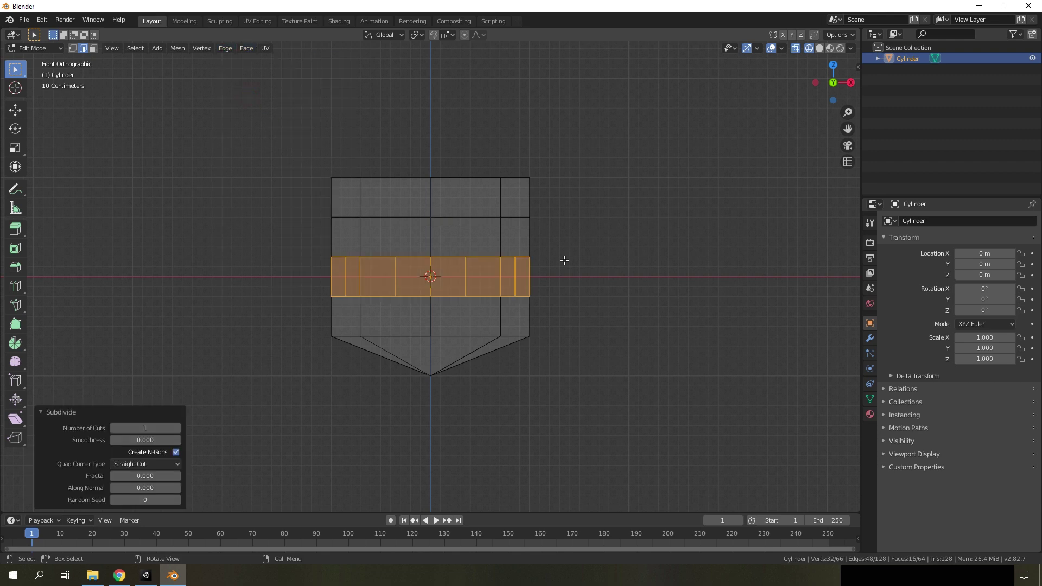
left_click(590, 260)
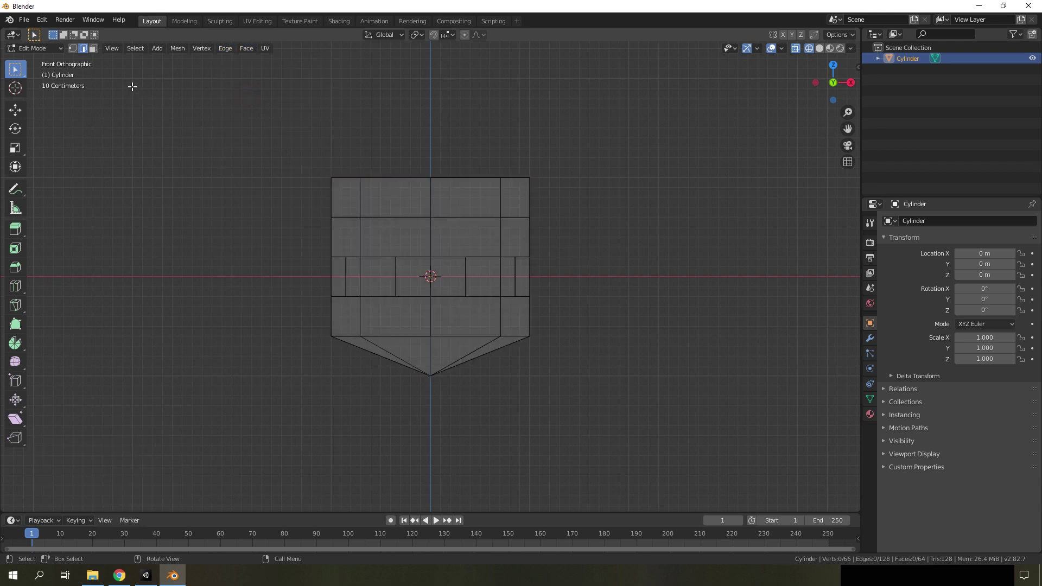
Step: Triangulate the face rows directly above and below the middle band
left_click_drag(551, 247, 293, 217)
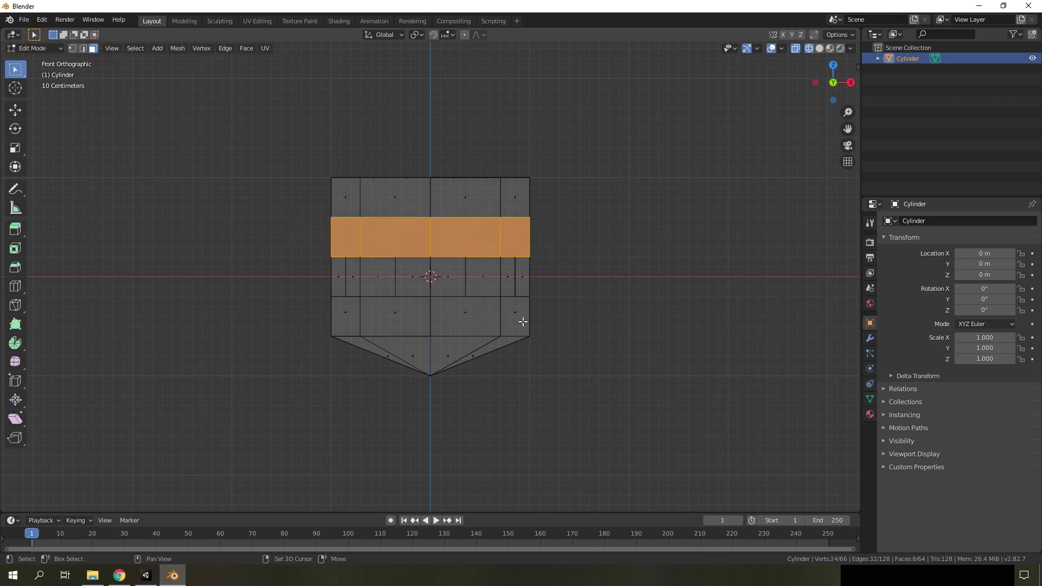
left_click_drag(542, 321, 318, 297, "shift")
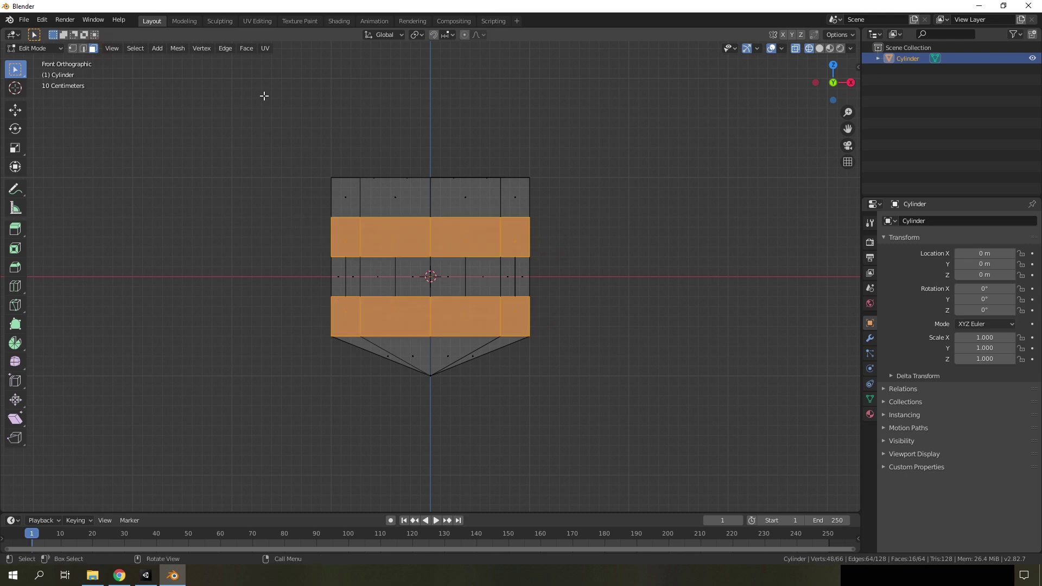
key("ctrl+t")
left_click(574, 214)
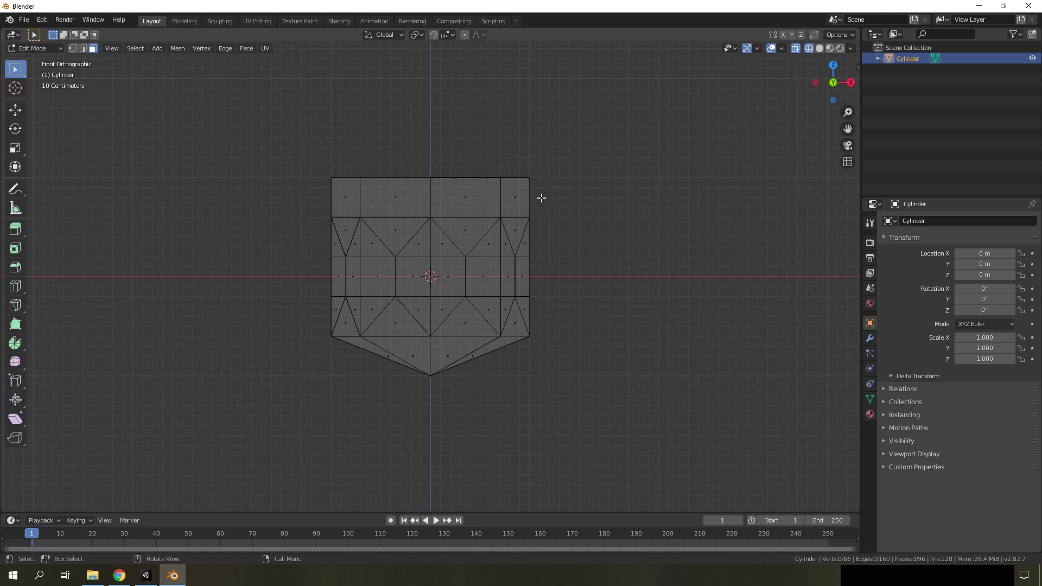
Step: Triangulate the cylinder's top row of faces with Ctrl+T
left_click_drag(551, 203, 299, 182)
key("ctrl+t")
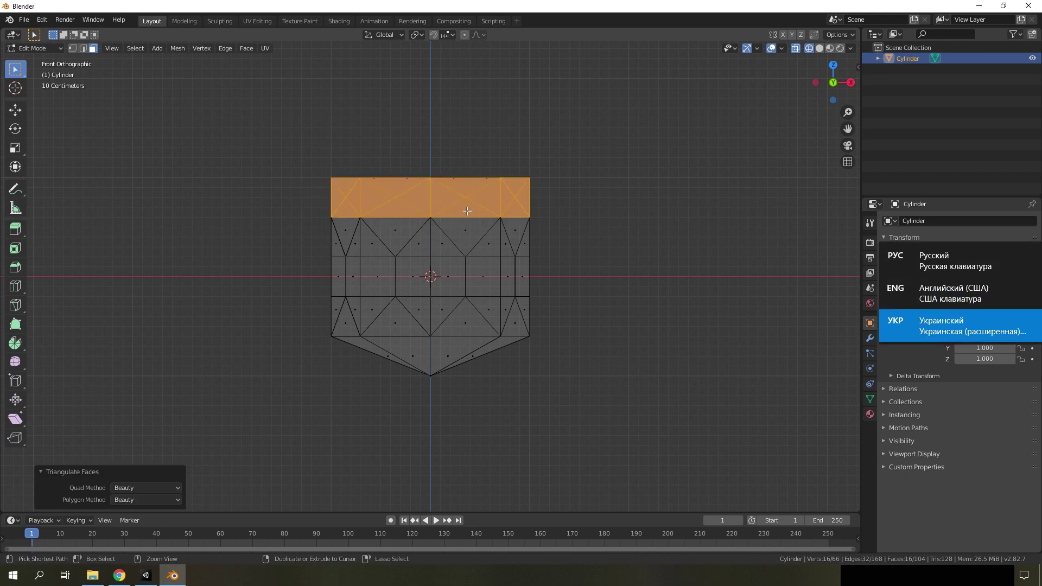
left_click(556, 178)
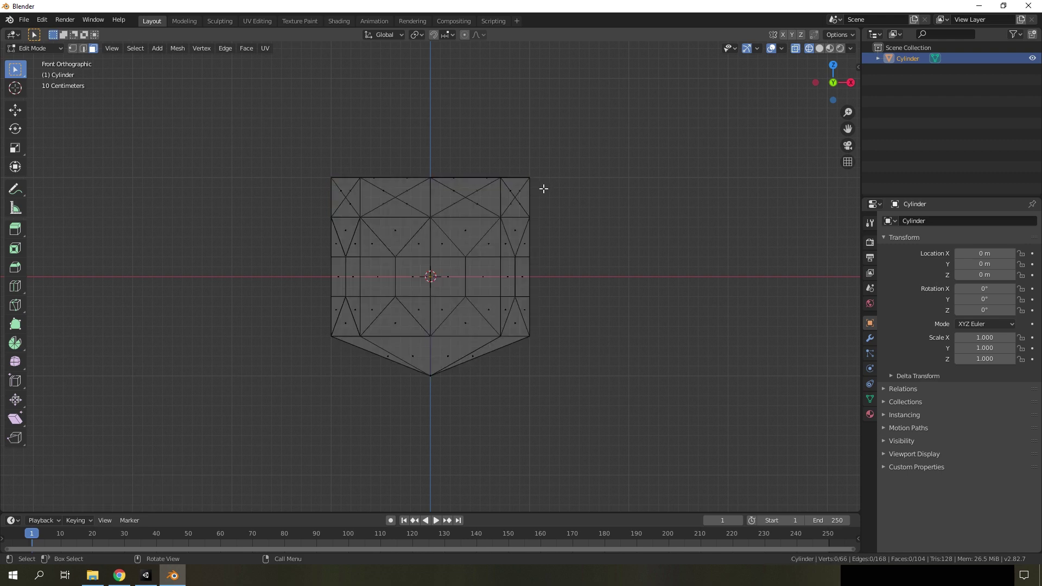
key("b")
left_click_drag(549, 194, 318, 163)
middle_click_drag(319, 162, 166, 53)
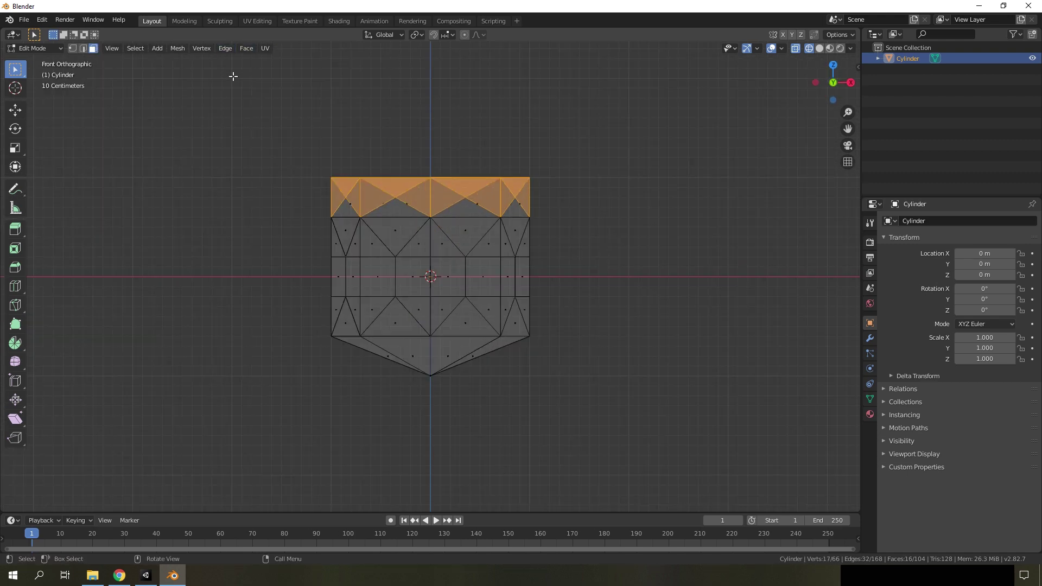
left_click(534, 97)
left_click(83, 49)
Step: Rotate the selected top cap edges -22.5° around the Z axis
left_click_drag(542, 195, 278, 142)
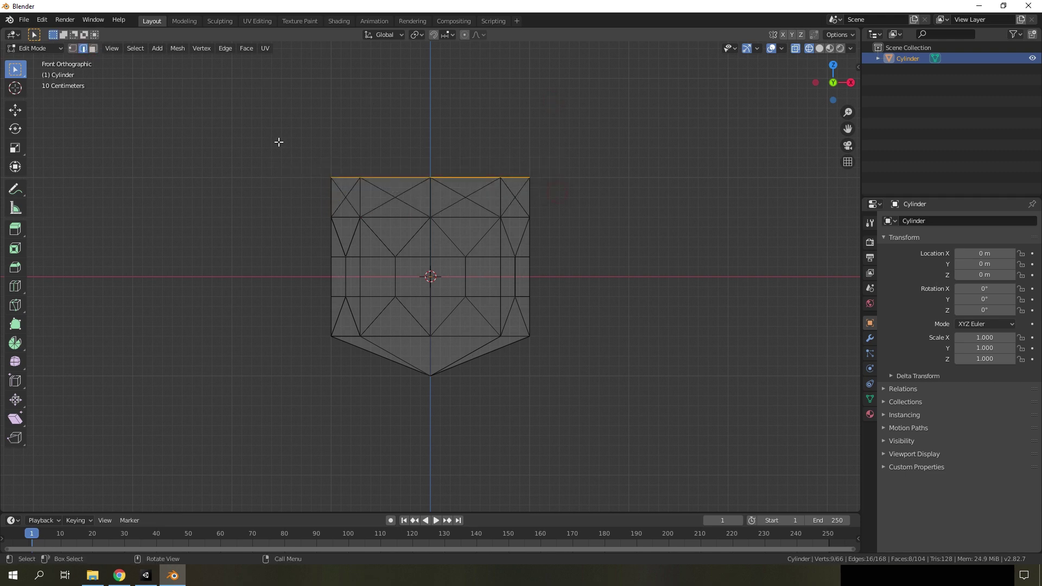
middle_click_drag(279, 141, 487, 180)
type("r")
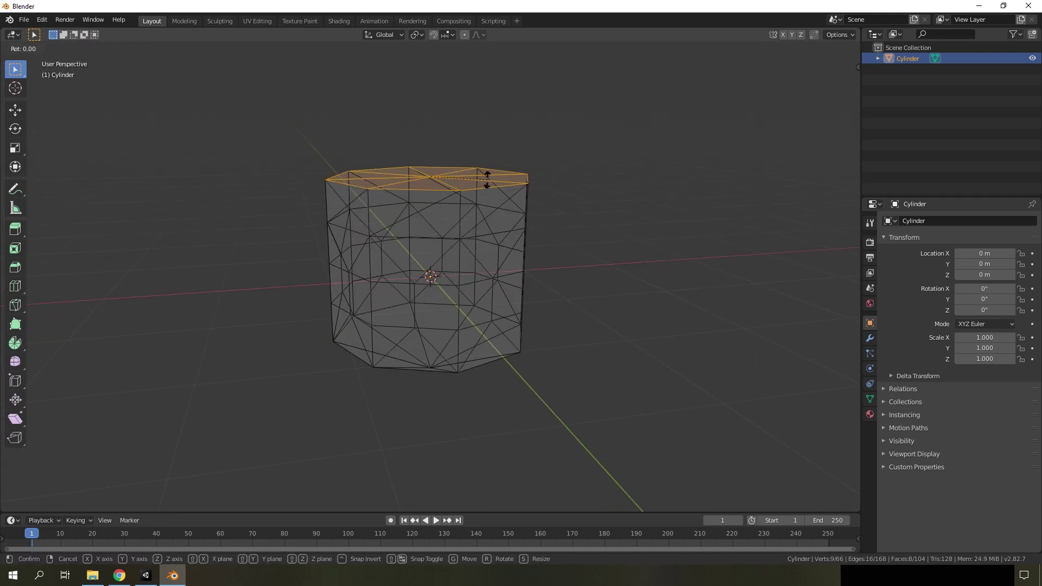
type("z22.5")
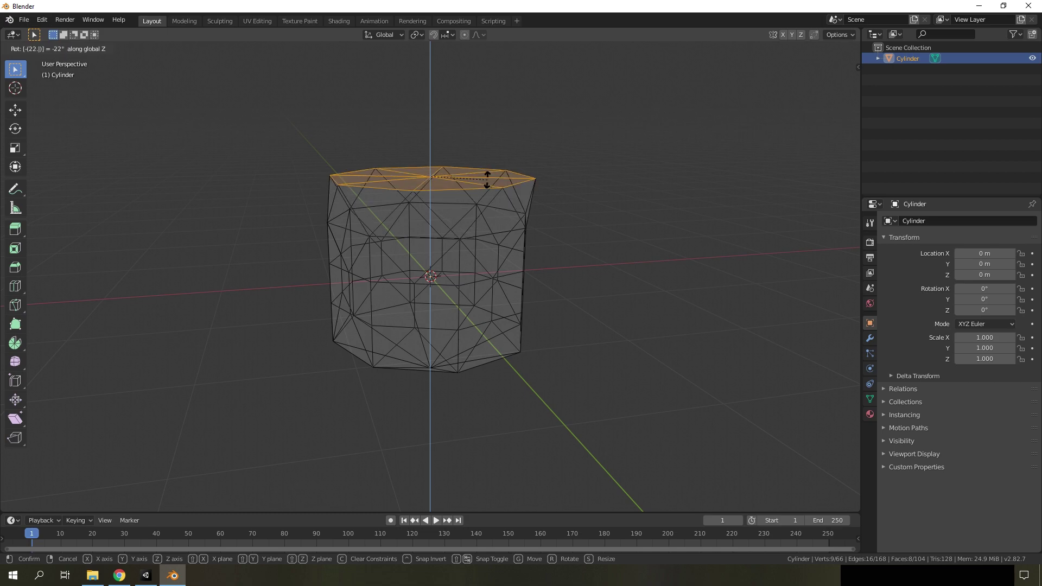
key("Return")
middle_click_drag(635, 173, 542, 216)
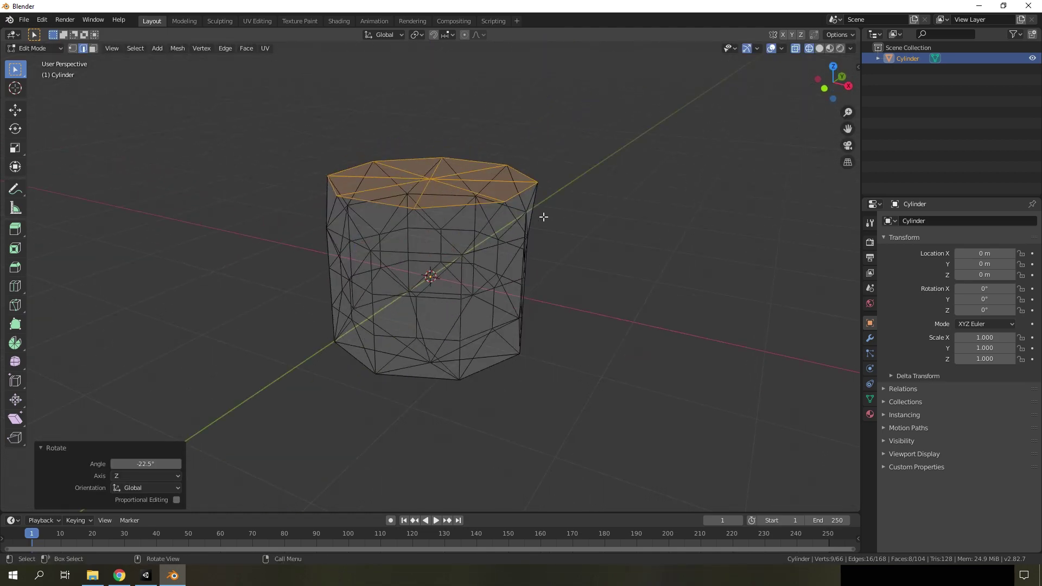
key("KP_1")
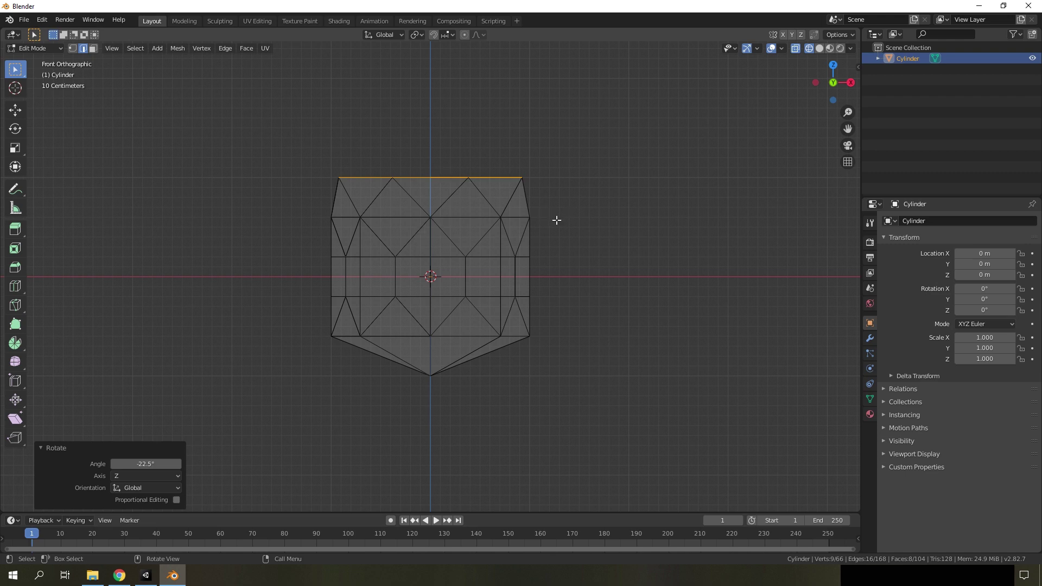
Step: Select the middle band's vertical edge ring and checker-deselect every other edge
left_click(397, 271)
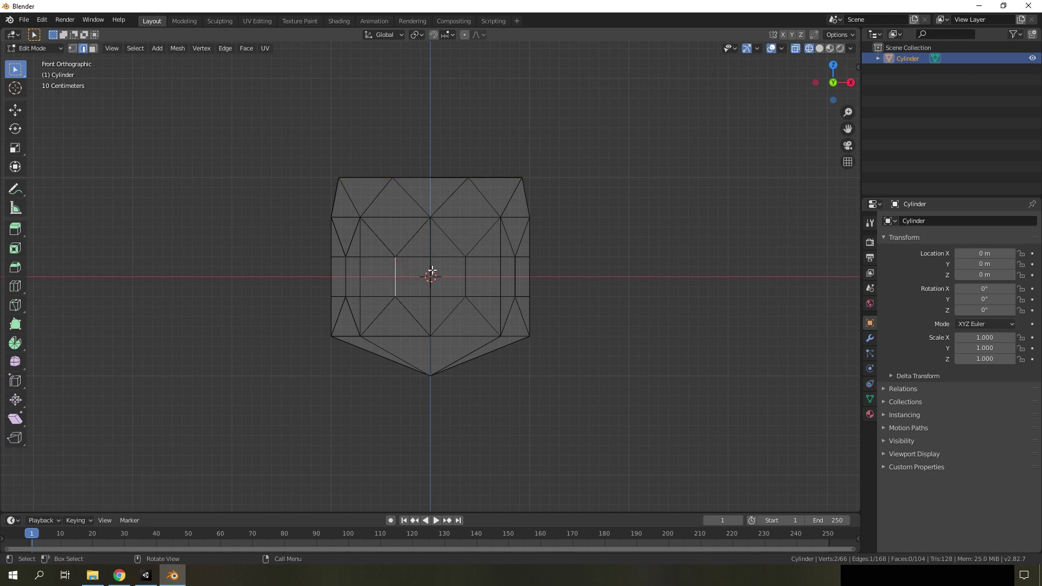
key("ctrl+r")
key("Escape")
key("a")
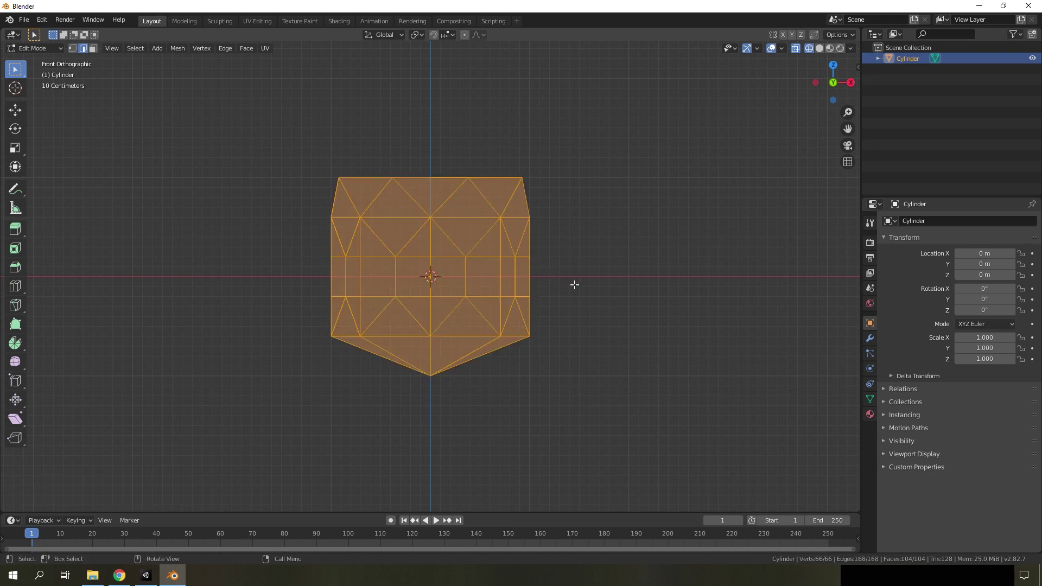
key("alt+a")
left_click(373, 278, "ctrl+alt")
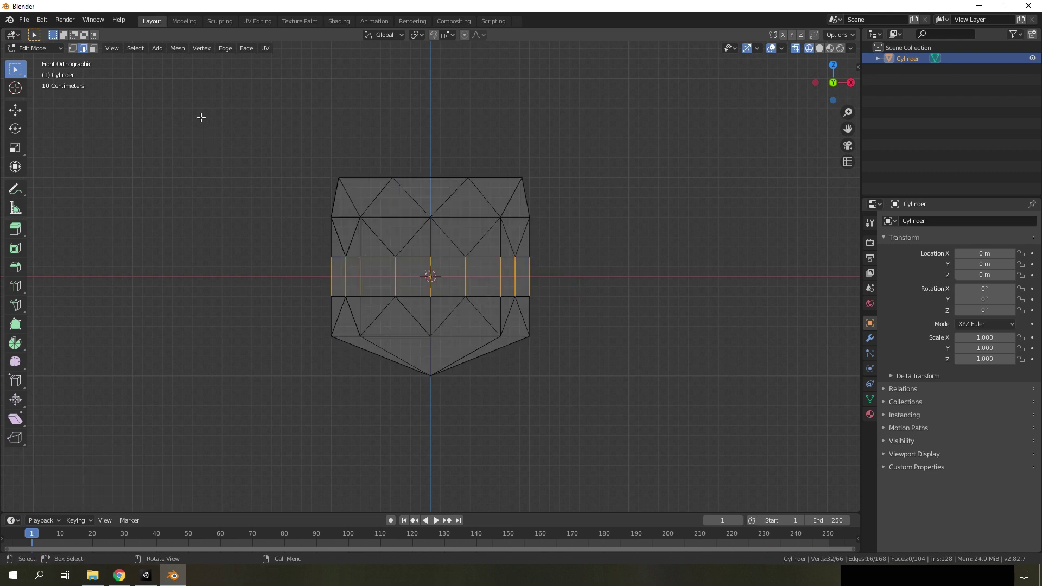
left_click(136, 53)
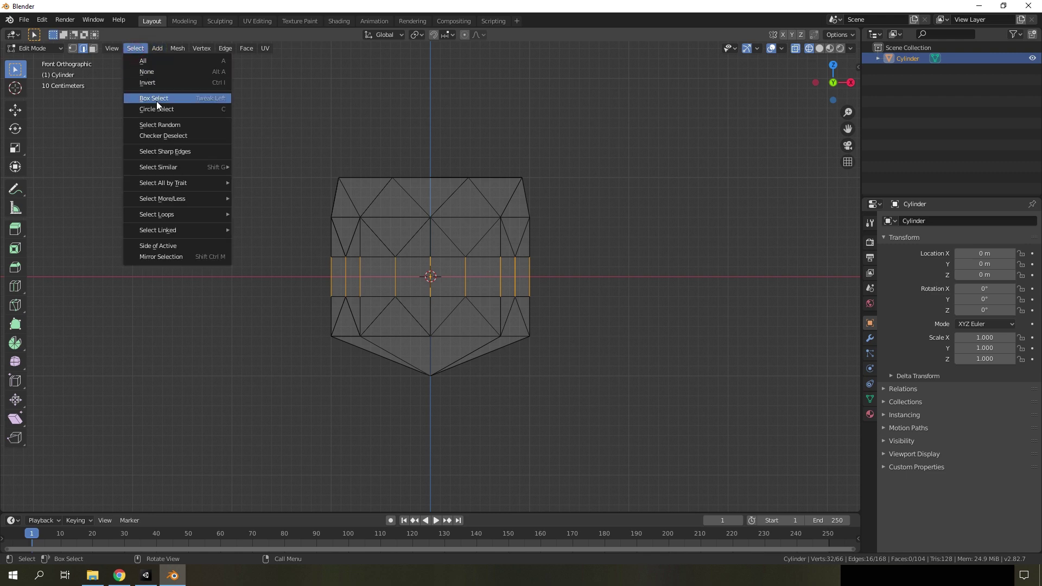
left_click(169, 133)
Step: In top view, scale the remaining edges outward by 1.083
middle_click_drag(457, 204, 489, 246)
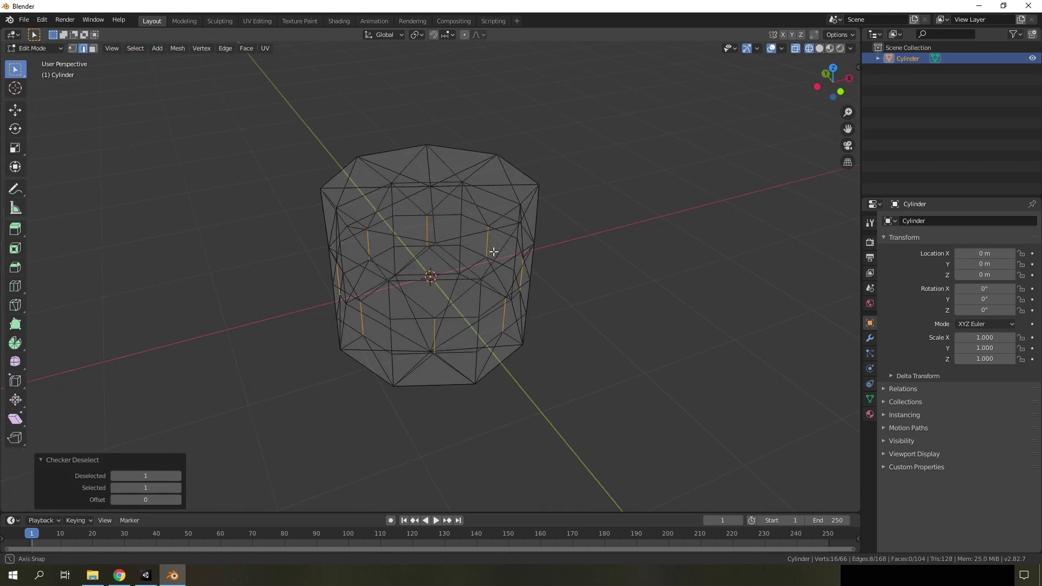
key("KP_1")
key("KP_7")
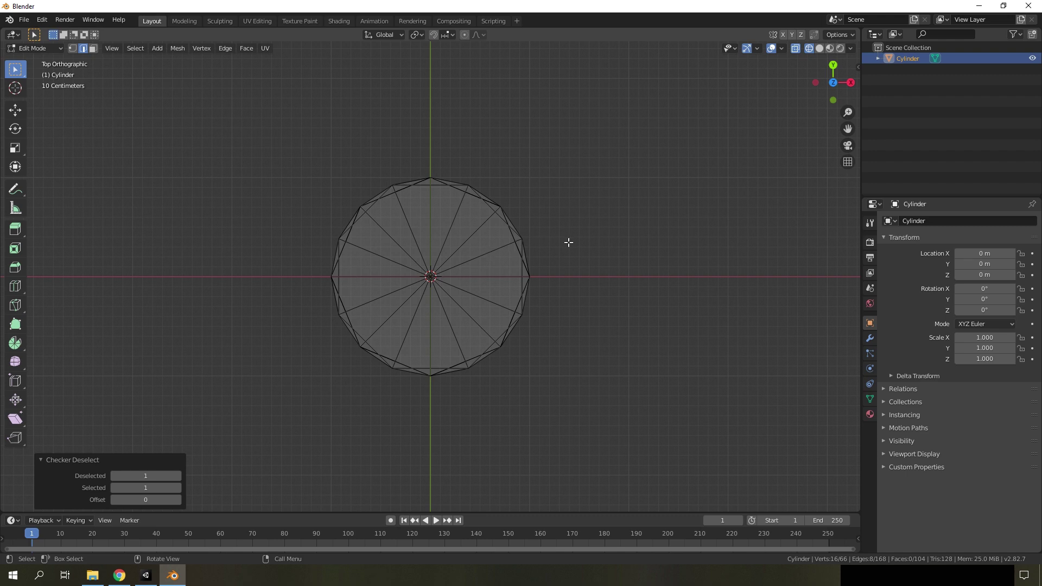
key("s")
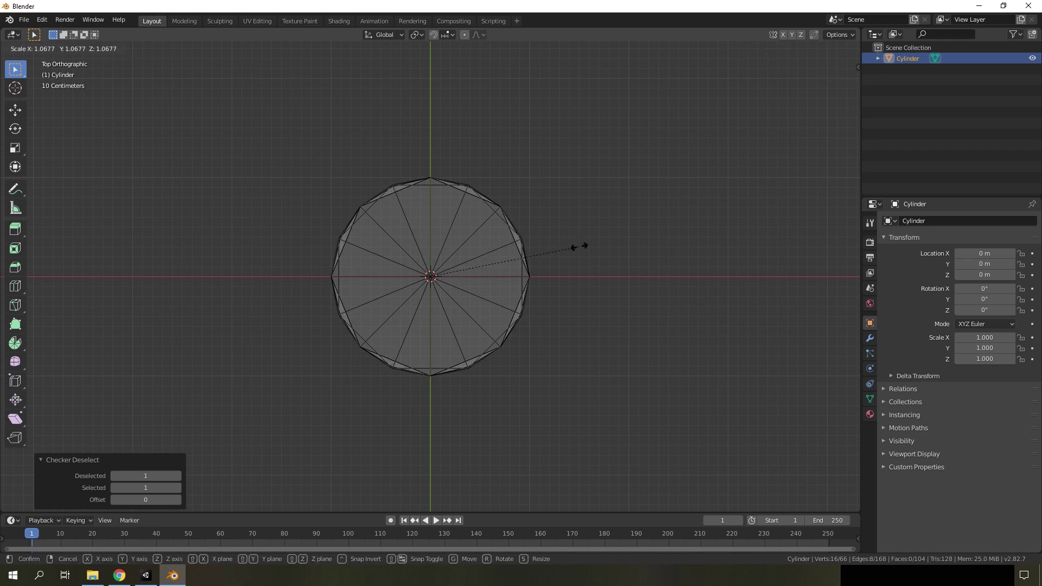
left_click(582, 246)
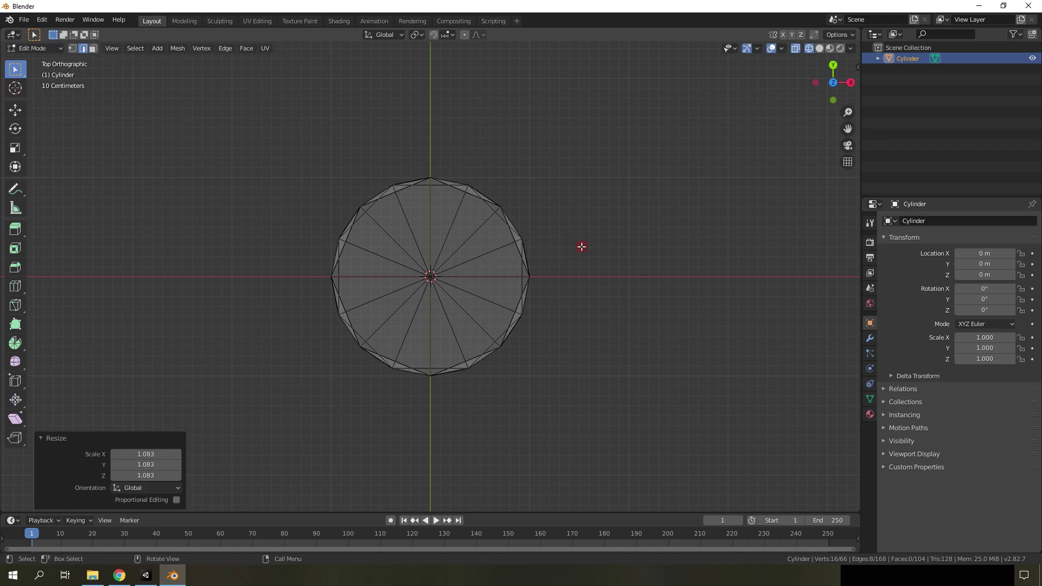
Step: Check the star-shaped result, then box-select the cylinder's top vertices
middle_click_drag(577, 316, 539, 193)
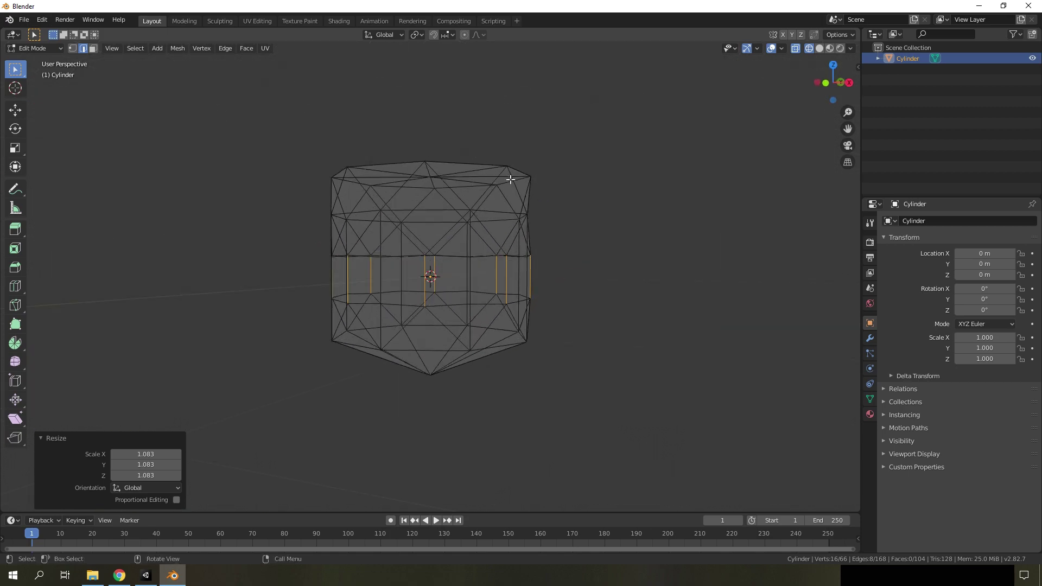
key("KP_1")
key("KP_7")
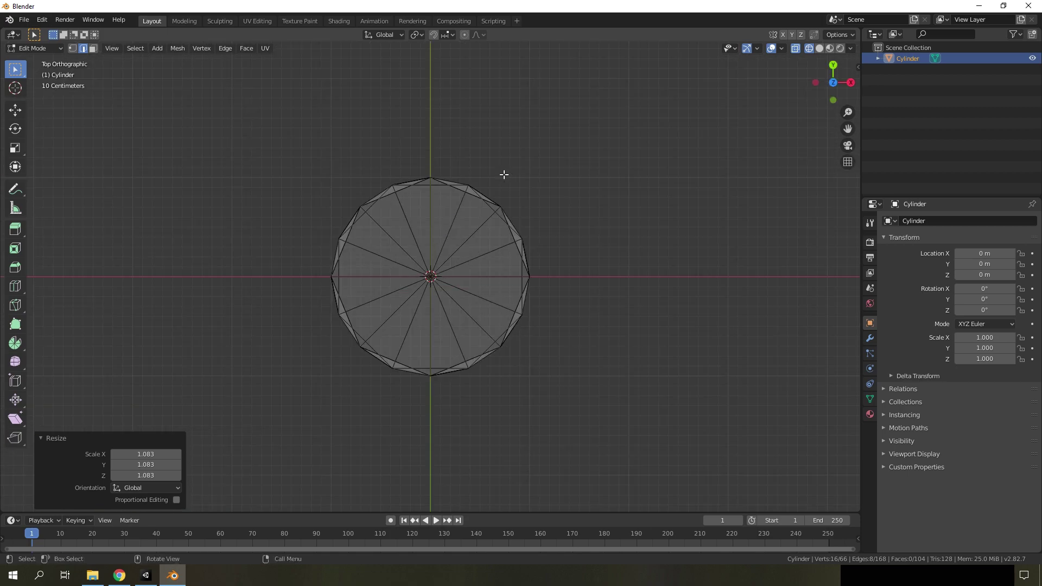
key("KP_1")
key("a")
key("alt+a")
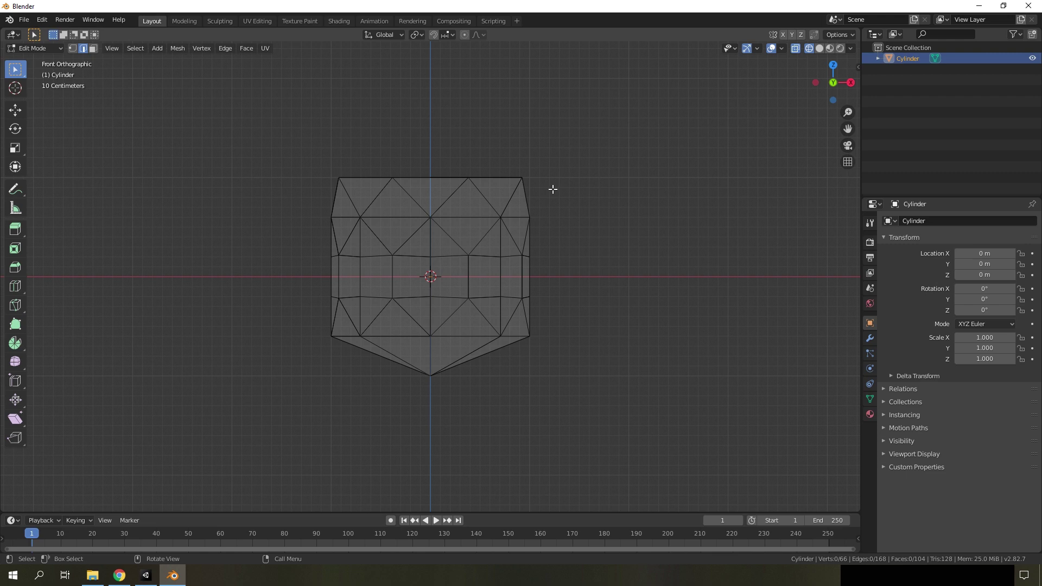
key("b")
left_click_drag(553, 186, 271, 150)
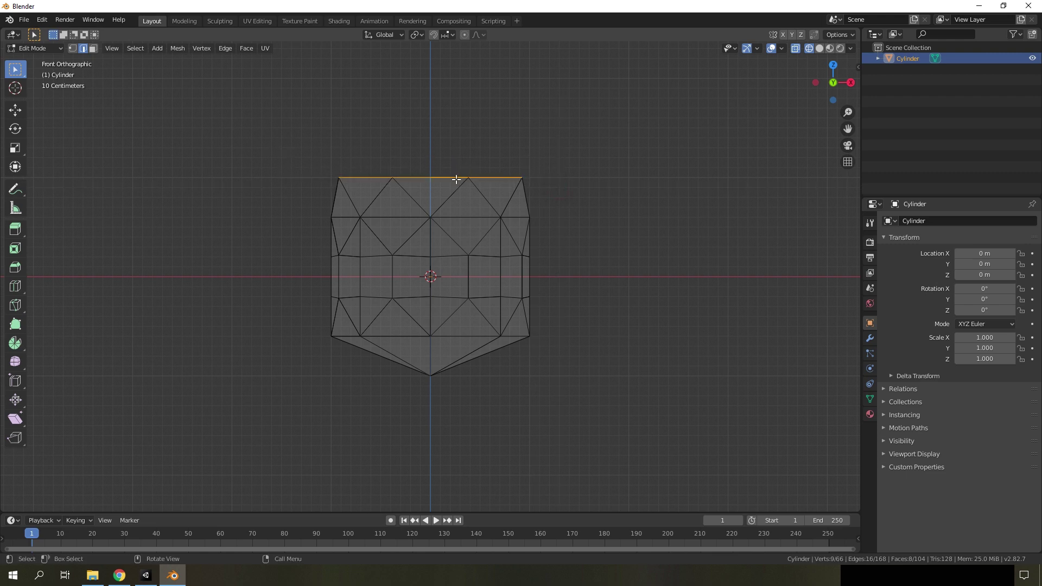
Step: Lower the top vertices along Z, shrink them to 0.558, then the top ring to 0.742
left_click(16, 109)
left_click_drag(430, 138, 438, 162)
key("s")
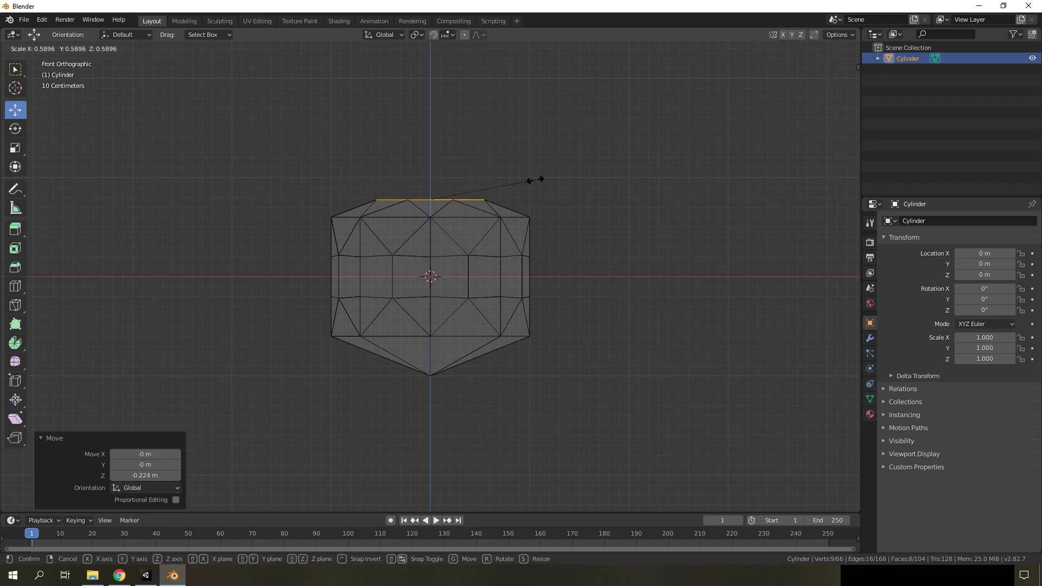
left_click(529, 178)
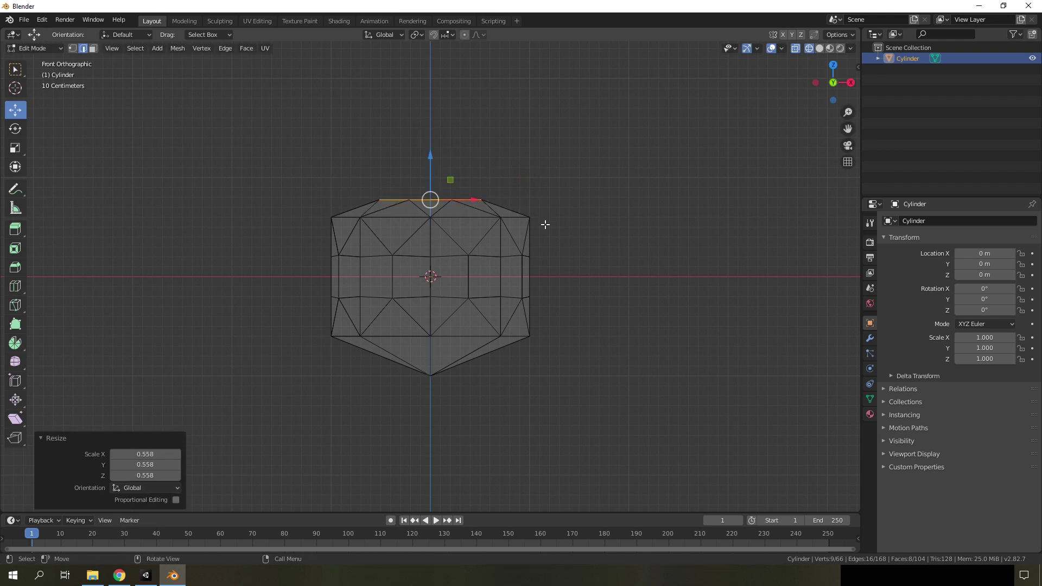
key("a")
key("alt+a")
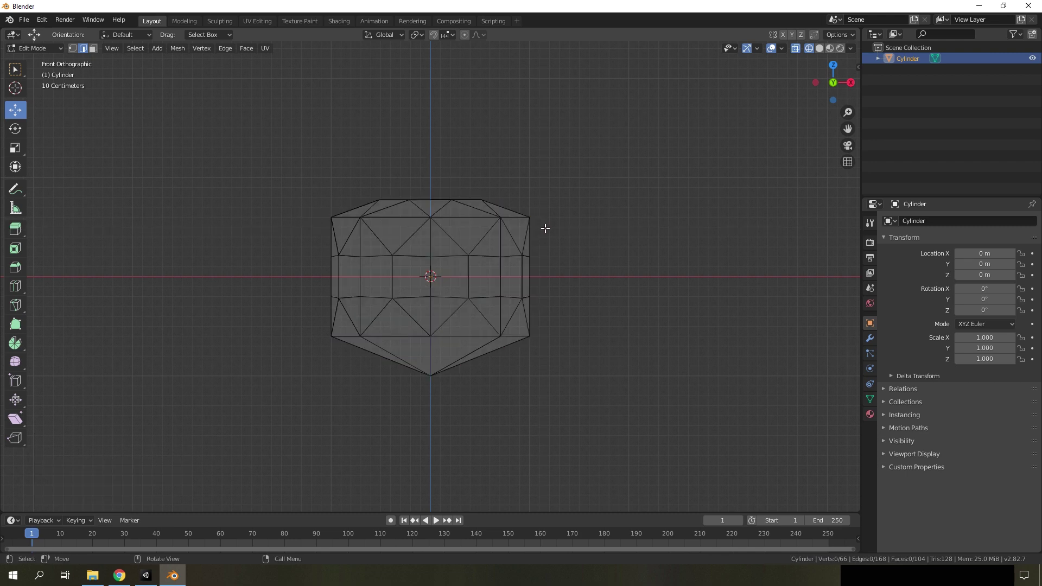
left_click_drag(554, 236, 300, 205)
key("s")
left_click(532, 240)
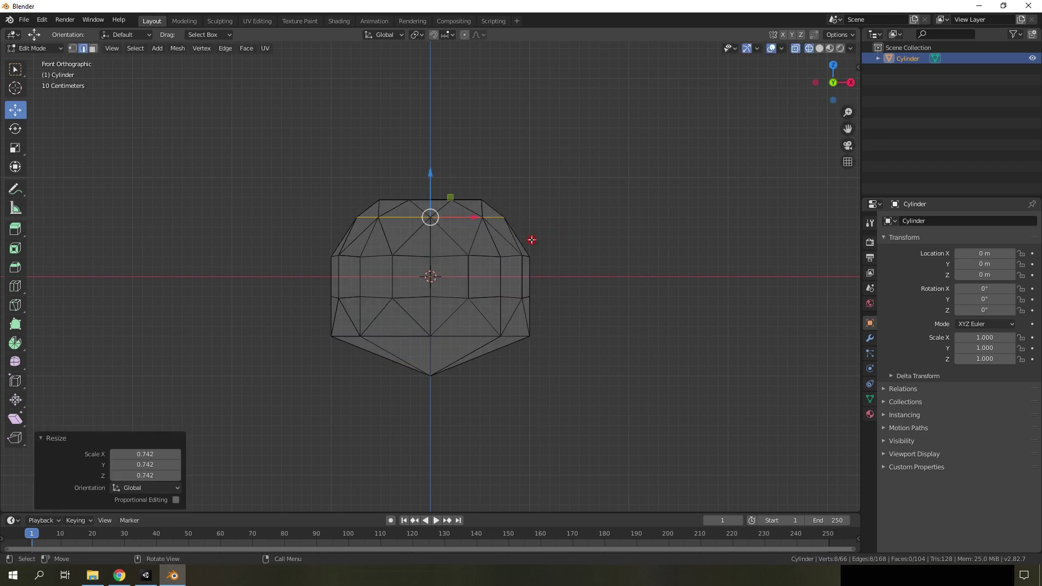
Step: Lower the top cap further along Z and scale its top ring to 0.820
key("a")
key("alt+a")
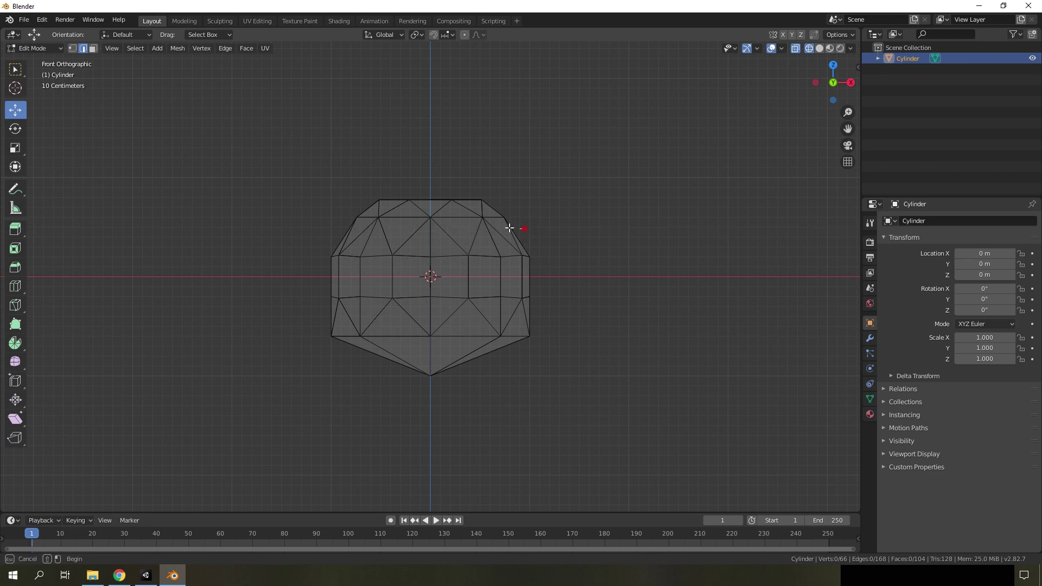
left_click_drag(524, 230, 307, 162)
mouse_move(432, 172)
left_mouse_down()
mouse_move(434, 199)
mouse_move(432, 191)
left_mouse_up()
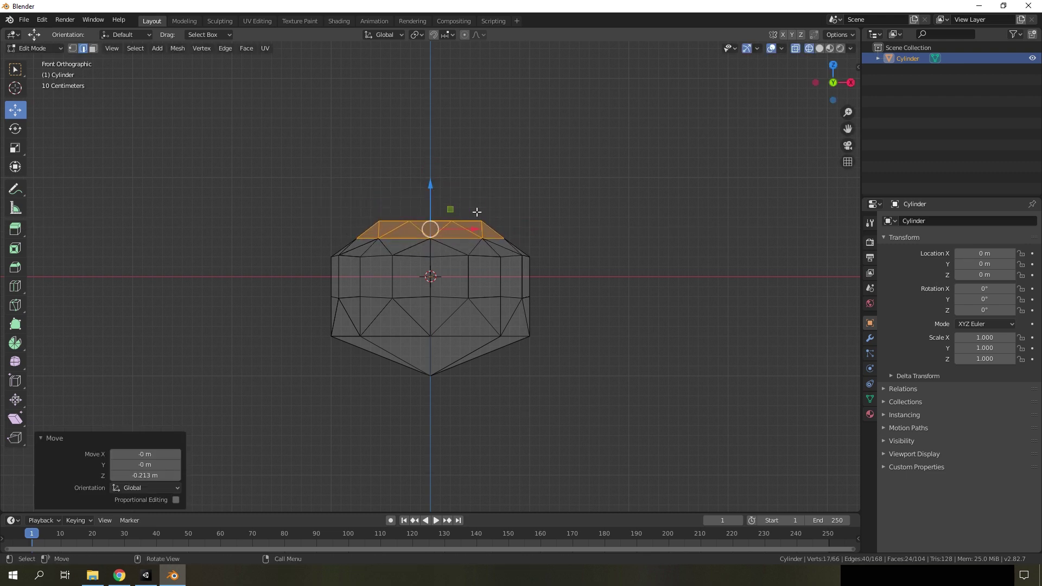
key("alt+a")
left_click_drag(500, 223, 353, 212)
key("s")
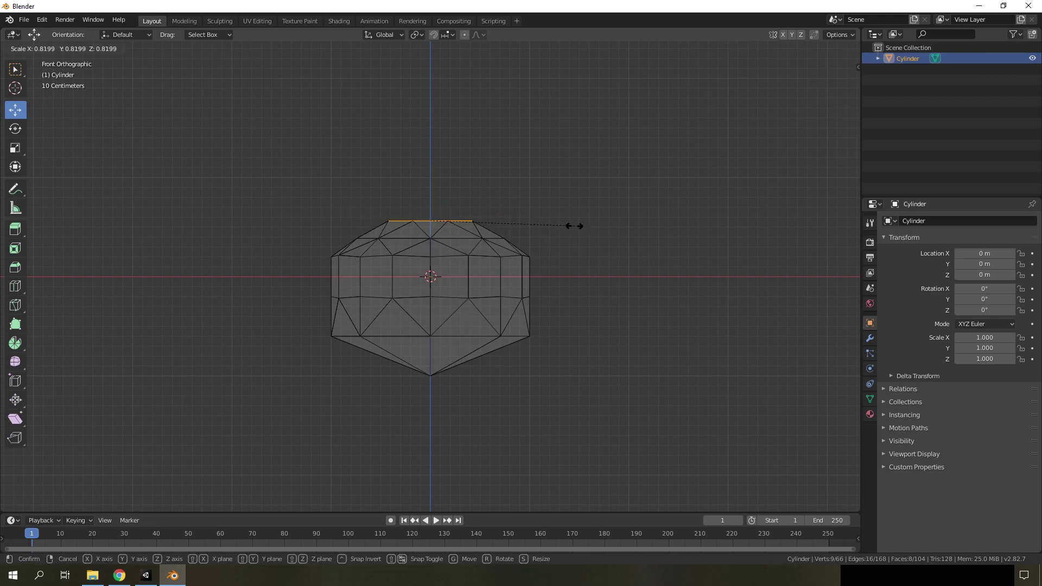
left_click(575, 225)
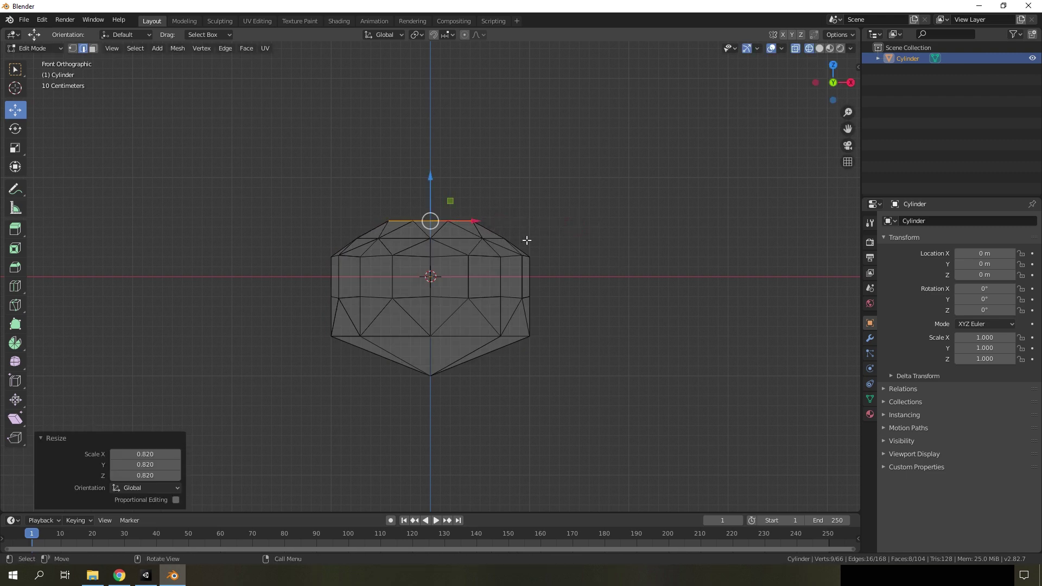
Step: Widen the lower eight-vertex ring to 1.024 and view the mesh see-through in perspective
key("alt+a")
left_click_drag(521, 242, 315, 231)
key("s")
left_click(572, 249)
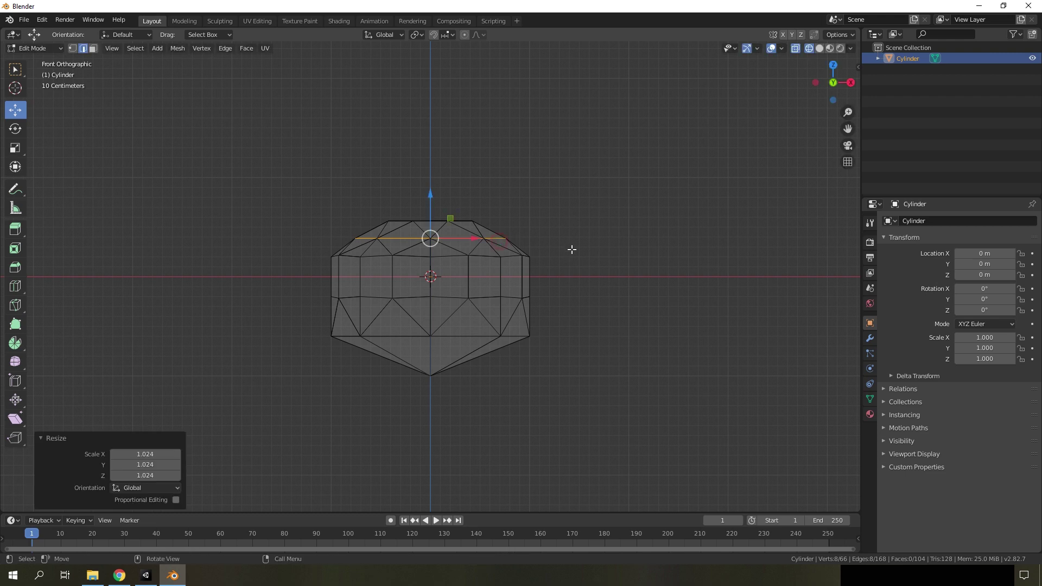
key("alt+a")
key("alt+z")
middle_click_drag(593, 258, 559, 258)
Step: Scale the top edge loop to 1.014
key("a")
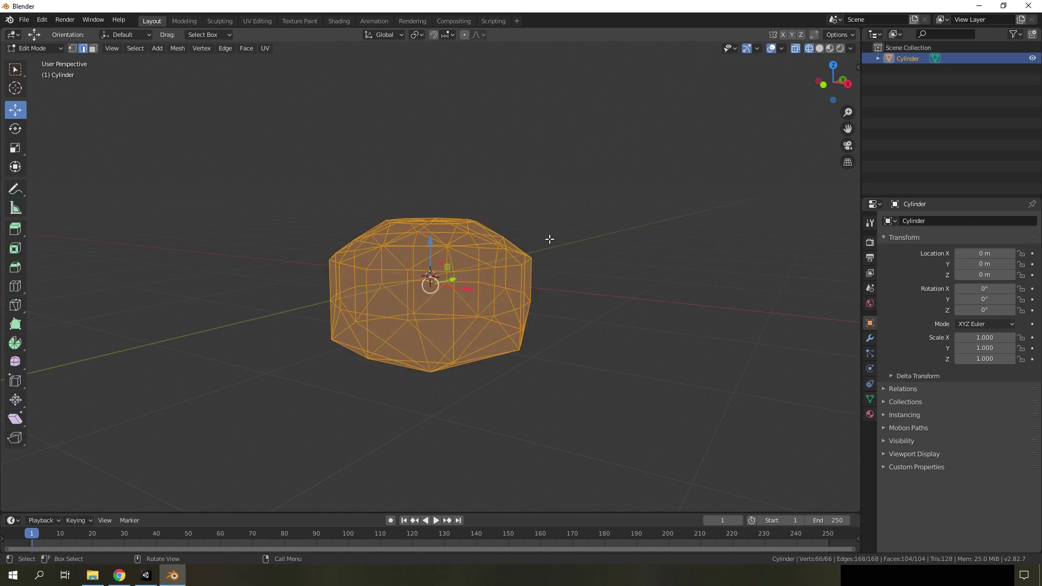
left_click(549, 237, "alt")
key("s")
left_click(551, 236)
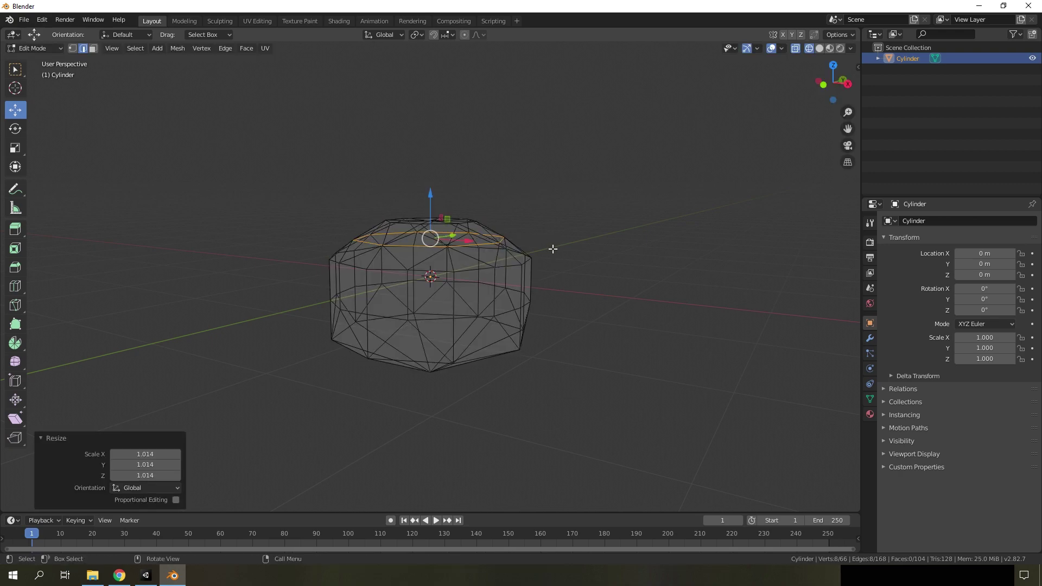
key("KP_1")
Step: Raise the middle and lower edge loops along Z, the lower by 0.257 m
key("a")
key("a")
left_click_drag(551, 310, 276, 283)
left_click_drag(431, 254, 432, 218)
key("a")
key("a")
left_click_drag(575, 349, 269, 324)
left_click_drag(434, 292, 434, 268)
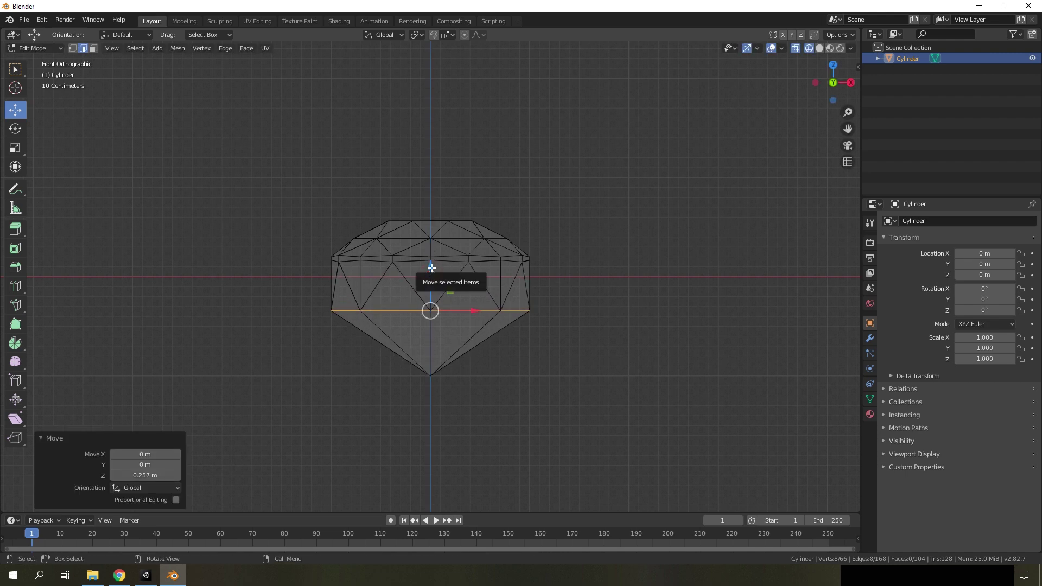
Step: Narrow the lower edge loop, scaling it to 0.587 and then 0.949
key("s")
left_click(500, 271)
left_click_drag(434, 265, 430, 265)
key("s")
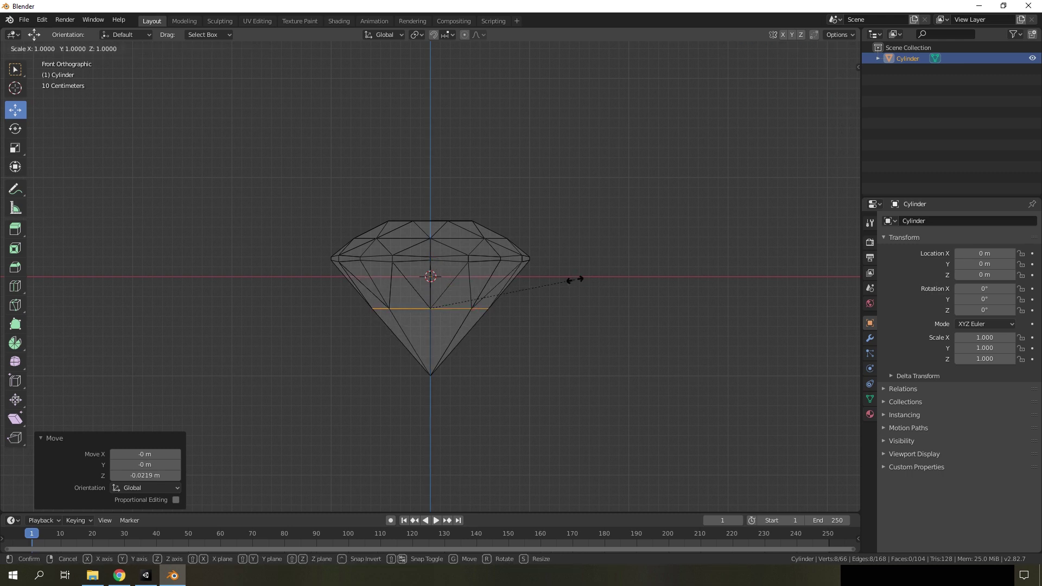
left_click(567, 280)
key("s")
left_click(508, 311)
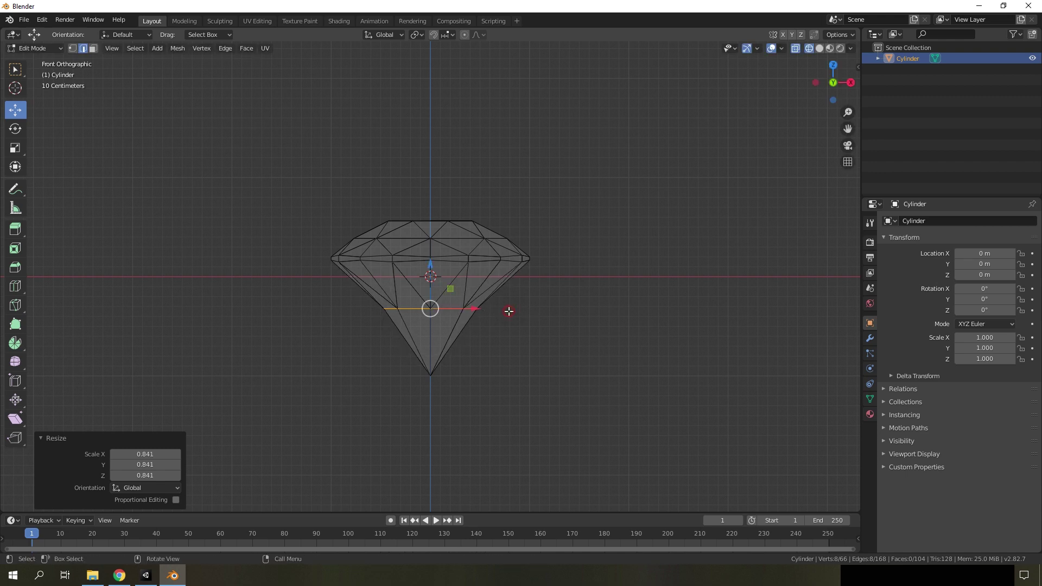
key("s")
key("Escape")
Step: Raise the bottom tip vertex 0.323 m along Z
left_click(485, 375)
left_click(430, 374)
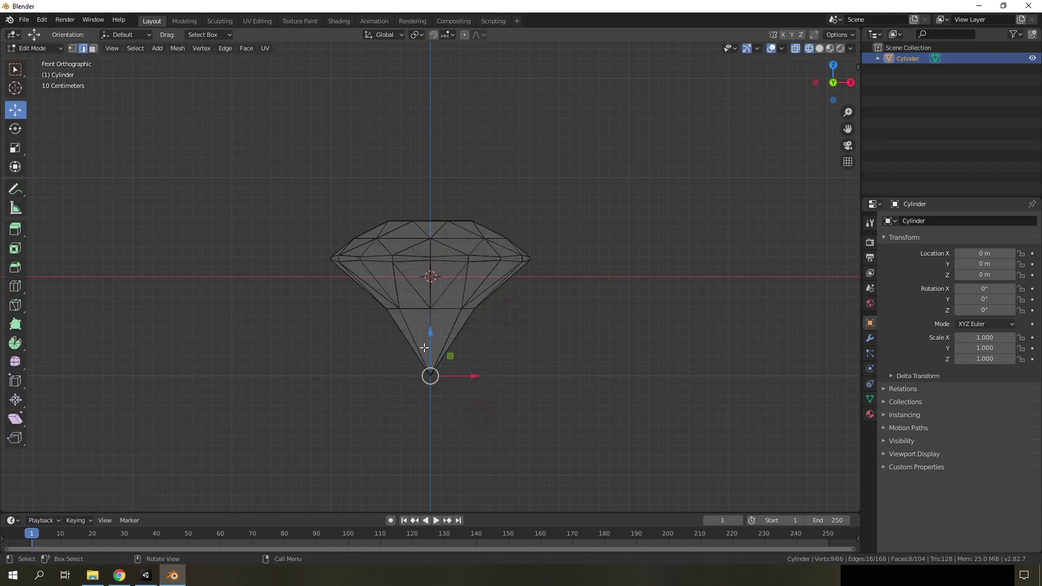
key("g")
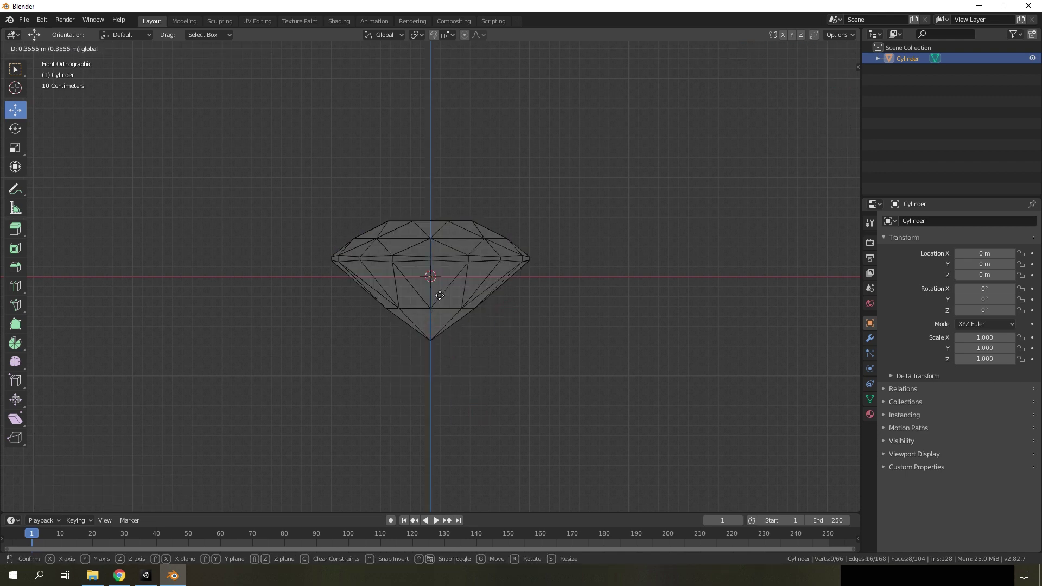
left_click(440, 298)
middle_click_drag(507, 302, 510, 237)
Step: Return to Object Mode, switch to Solid shading and shade the diamond smooth
key("Tab")
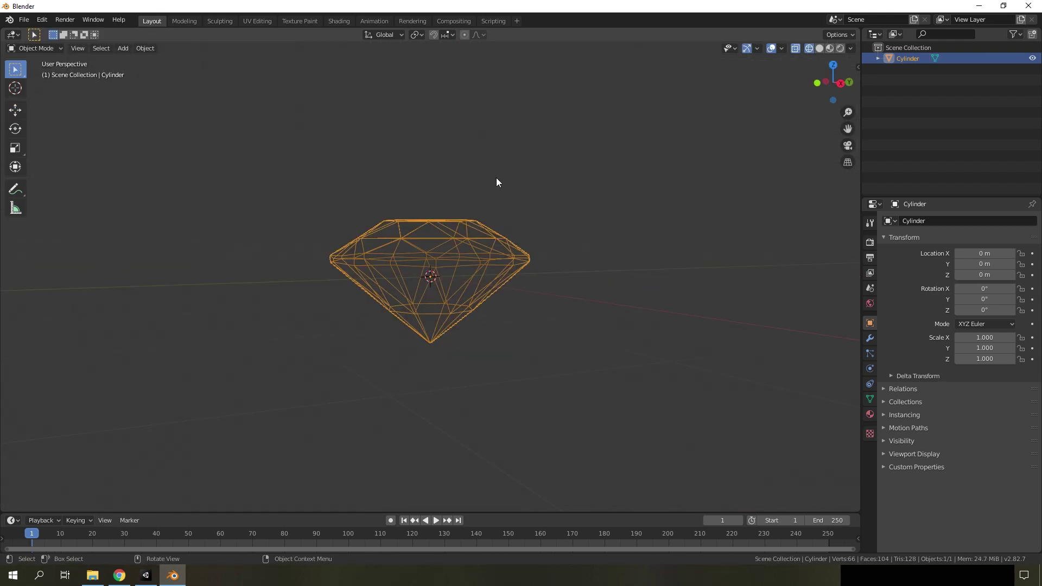
left_click(819, 48)
mouse_move(608, 181)
middle_mouse_down()
mouse_move(513, 246)
mouse_move(132, 73)
middle_mouse_up()
left_click(145, 48)
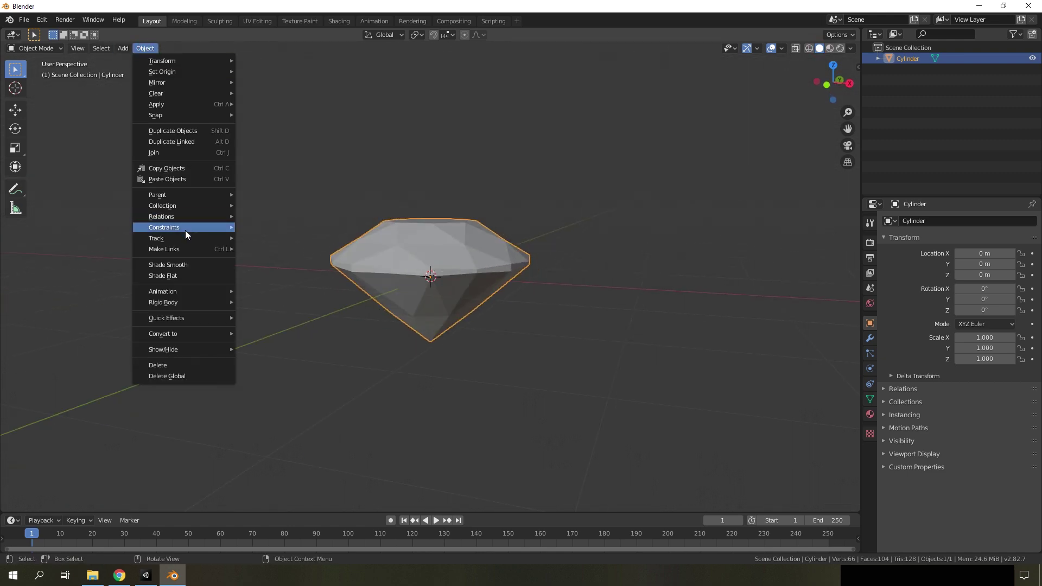
left_click(183, 265)
middle_click_drag(464, 253, 467, 293)
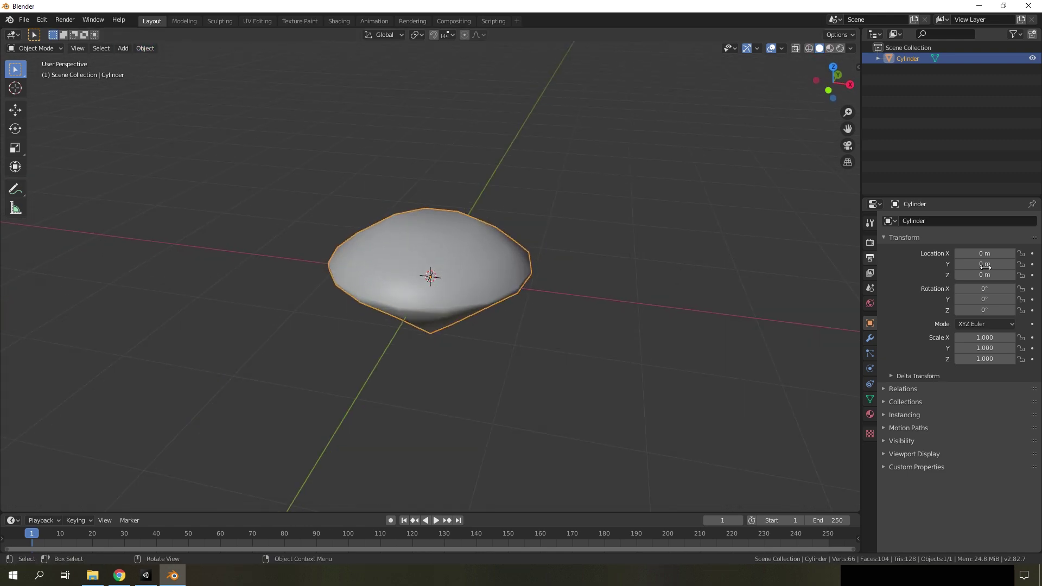
Step: Enable Auto Smooth in the mesh's Normals settings with a 6° angle
left_click(870, 399)
left_click(899, 407)
left_click(904, 421)
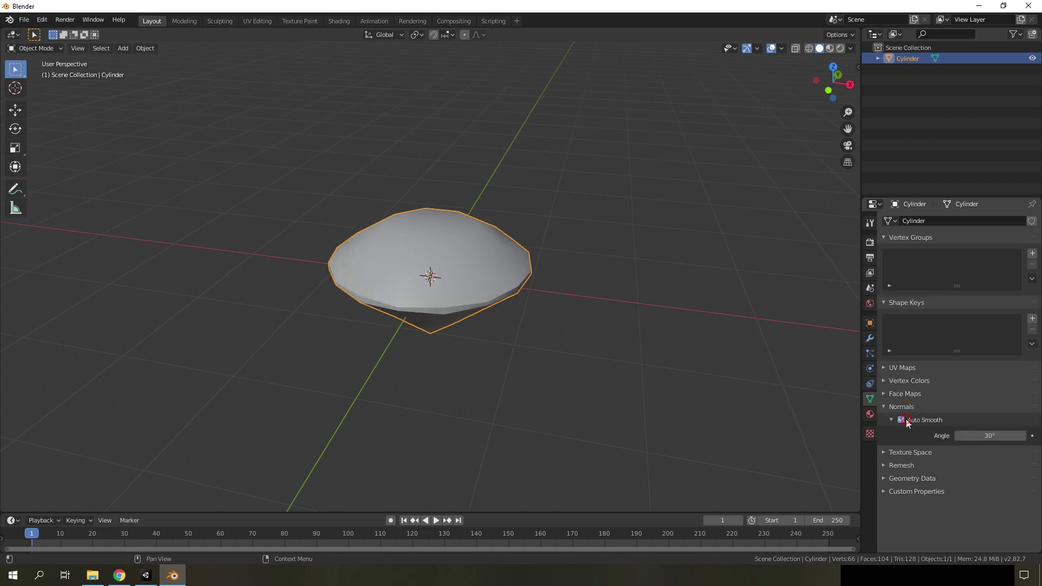
left_click(991, 436)
type("6")
key("Return")
middle_click_drag(549, 292, 467, 289)
scroll(459, 285, "up", 4)
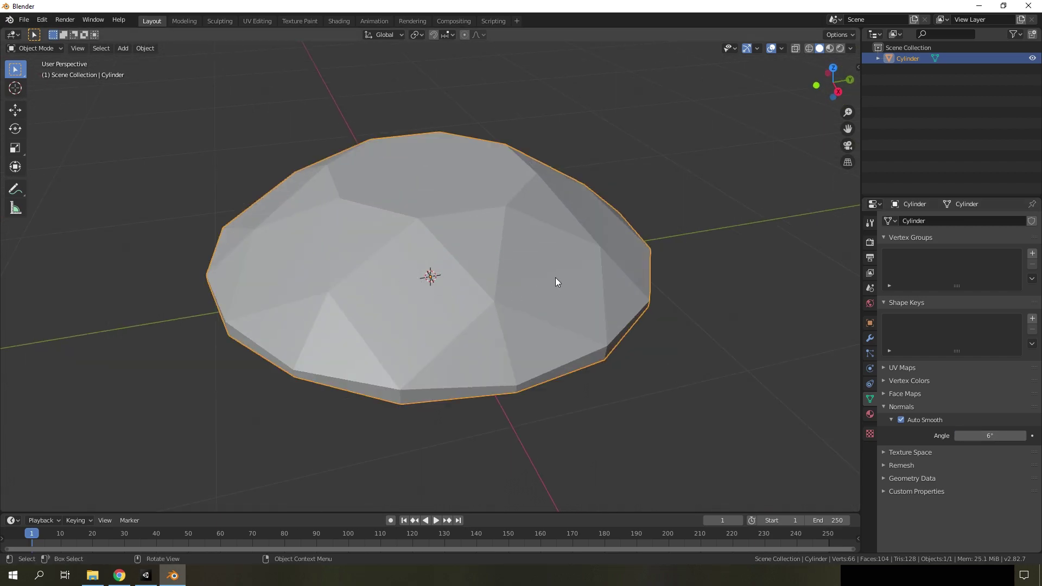
middle_click_drag(555, 278, 399, 226)
scroll(357, 277, "down", 4)
scroll(393, 275, "up", 4)
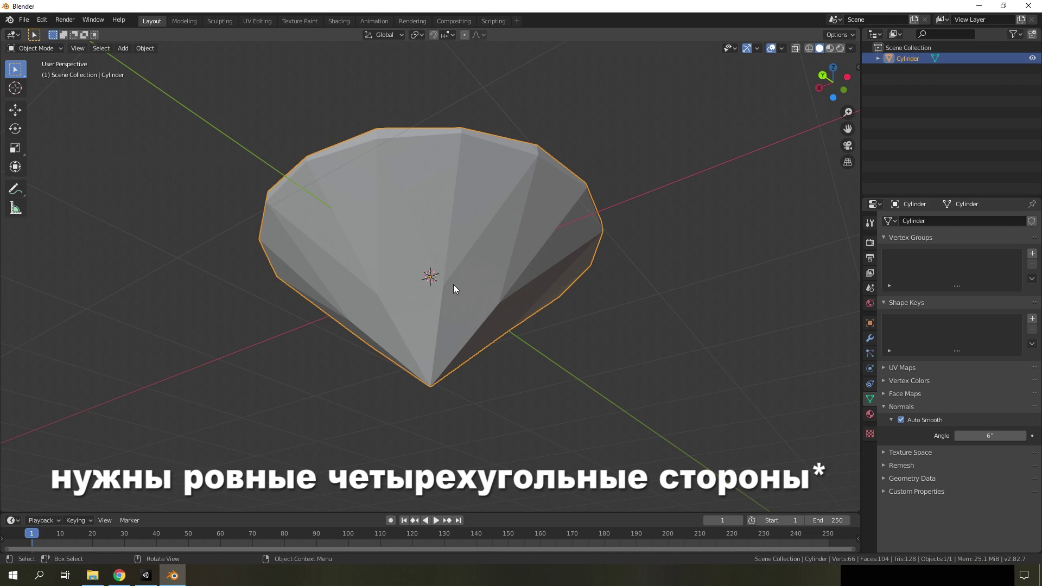
middle_click_drag(446, 152, 450, 262)
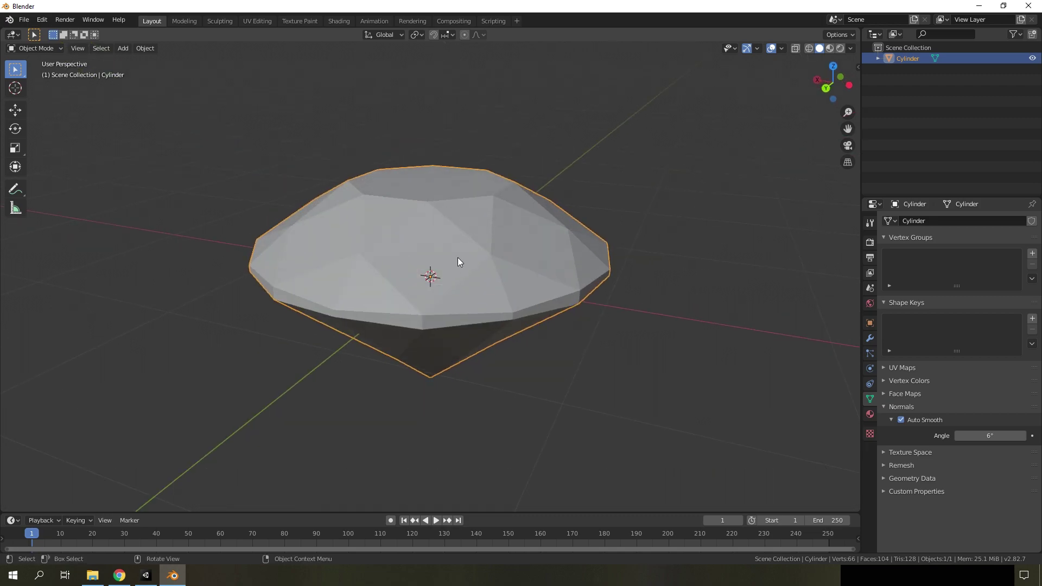
middle_click_drag(457, 258, 491, 228)
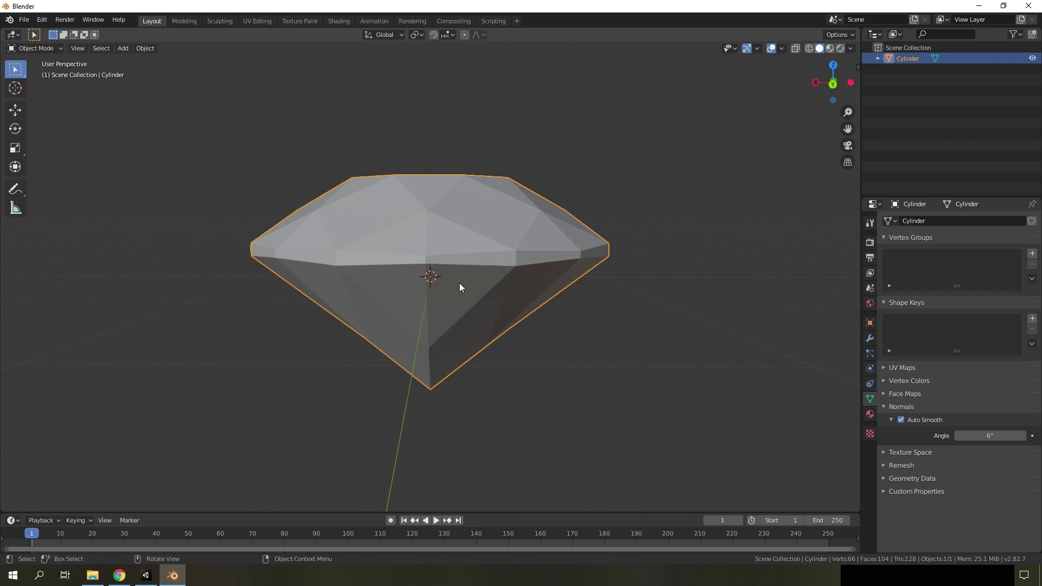
Step: Rotate the diamond −90° about X and apply Rotation & Scale
key("r")
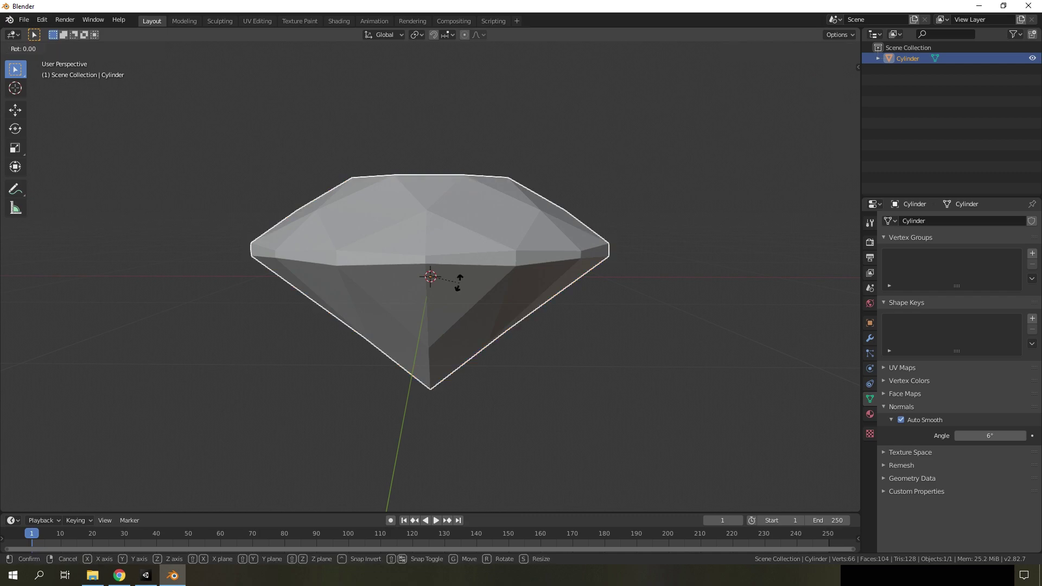
type("x-90")
key("Return")
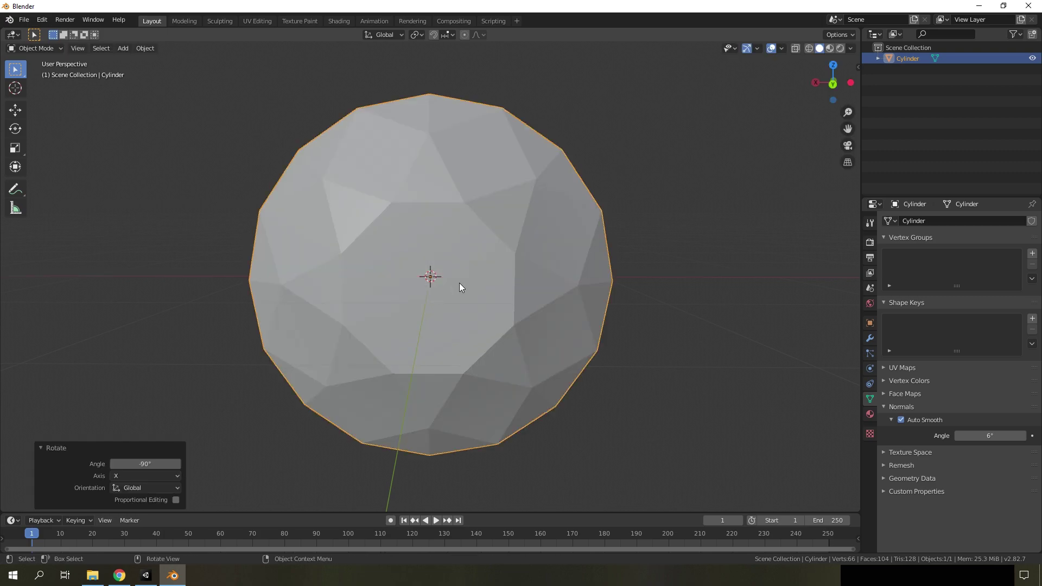
key("ctrl+a")
left_click(425, 325)
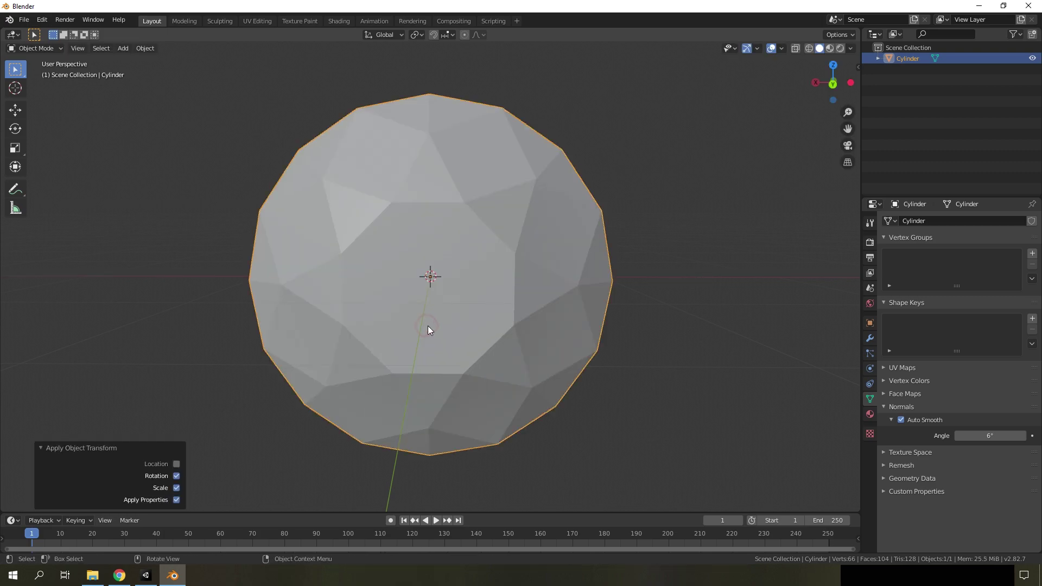
middle_click_drag(427, 326, 510, 325)
Step: Rotate the diamond 90° about X again
key("r")
type("90")
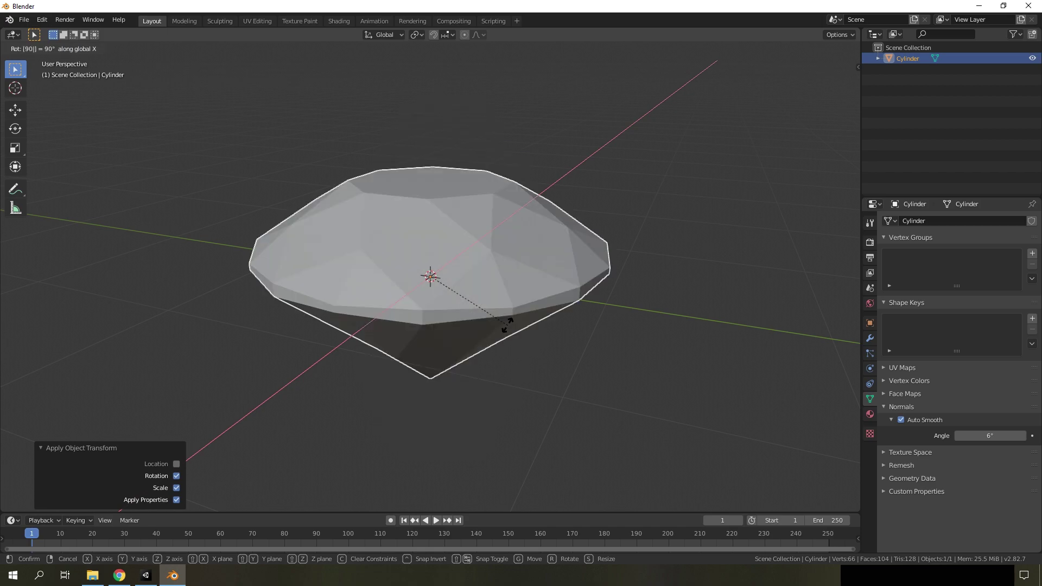
key("Return")
middle_click_drag(449, 294, 454, 230)
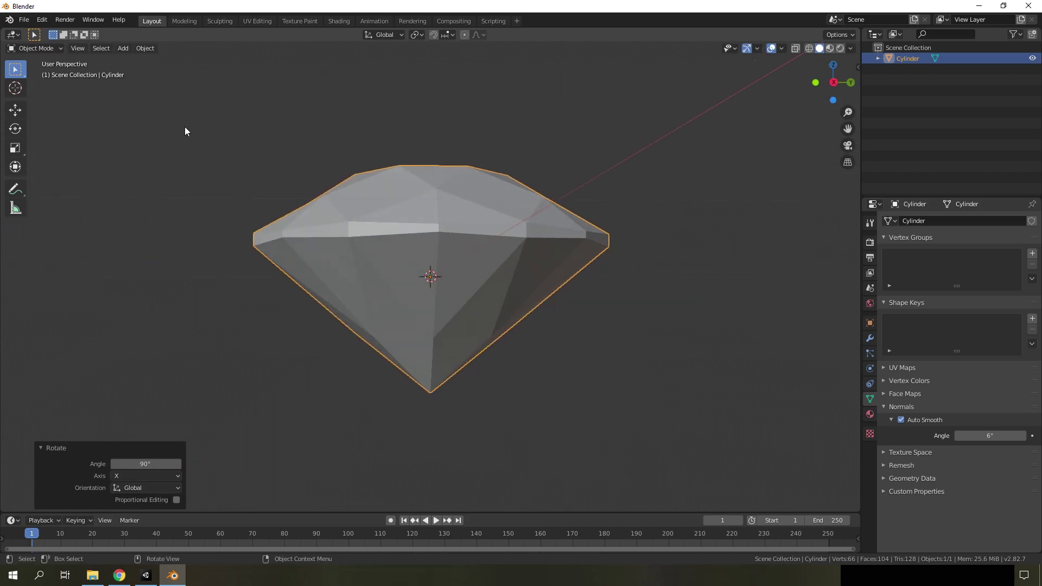
Step: Start an FBX export with Apply Scalings set to FBX All, targeting the Desktop
left_click(23, 20)
mouse_move(50, 176)
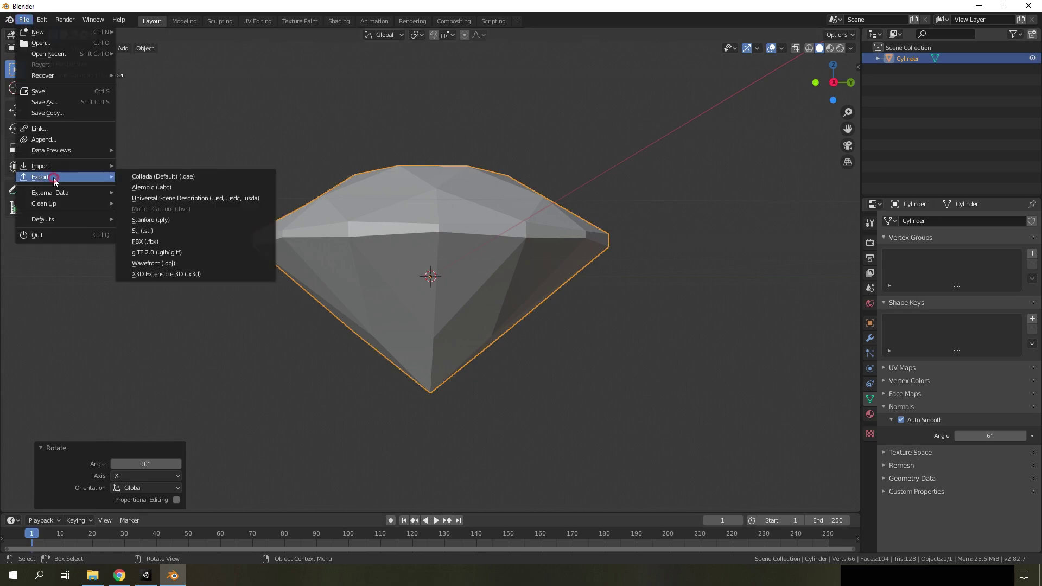
left_click(146, 243)
left_click(751, 380)
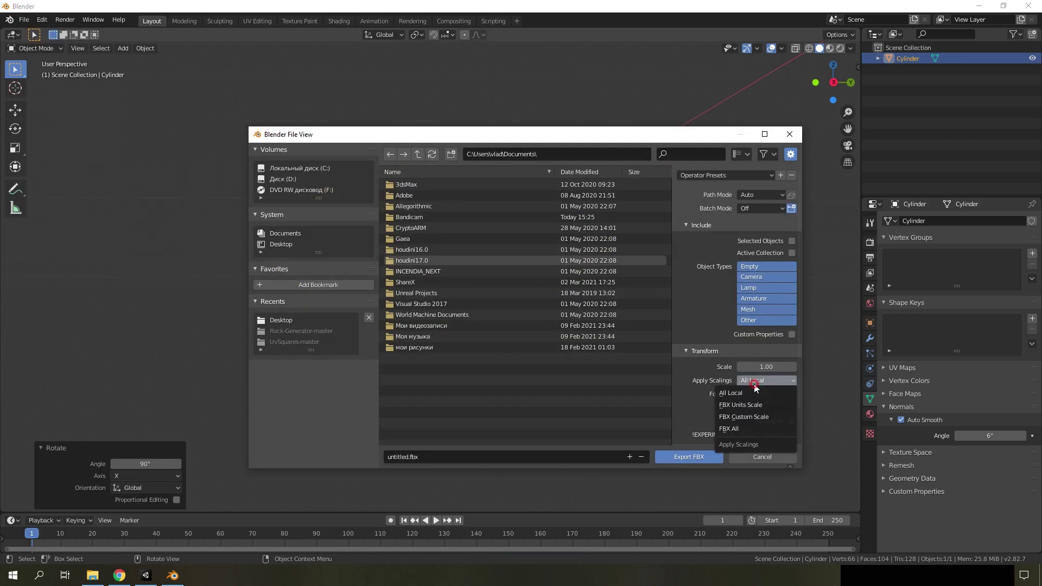
left_click(755, 429)
left_click(276, 245)
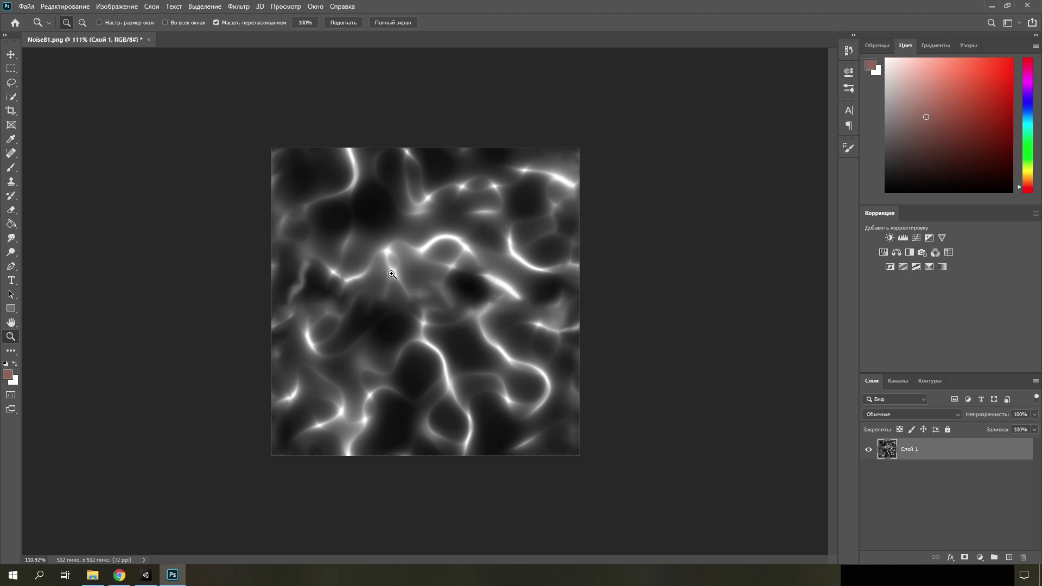
Step: Duplicate the noise layer twice and limit the top copy to the red channel
key("ctrl+j")
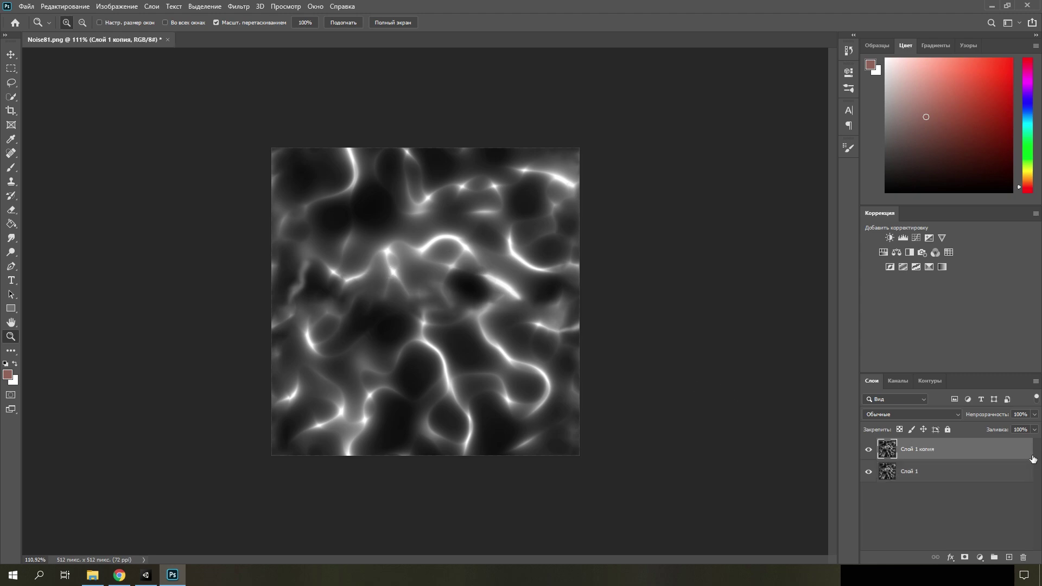
key("ctrl+j")
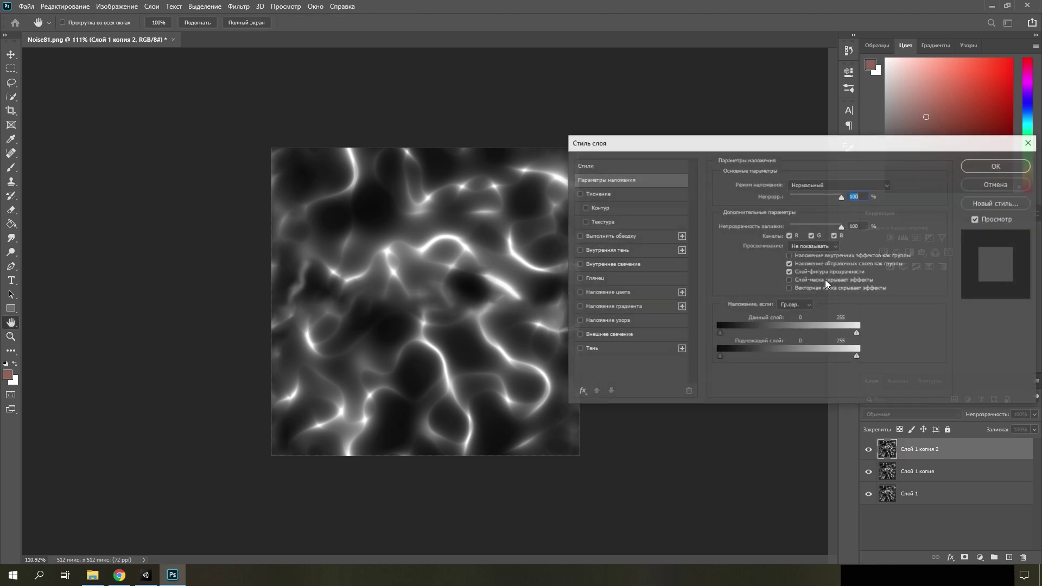
left_click(811, 236)
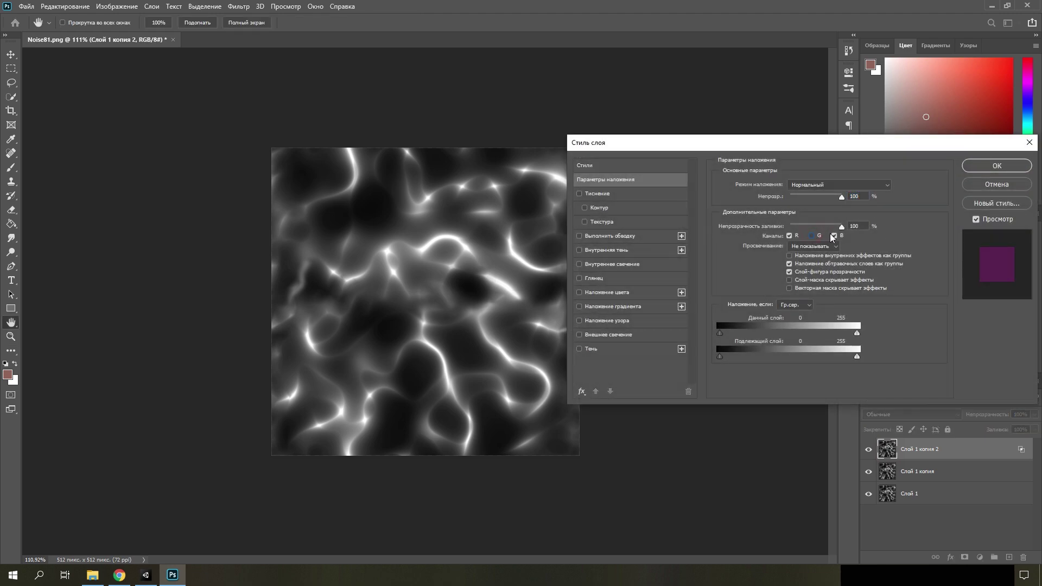
left_click(984, 166)
Step: Limit the middle layer 'Слой 1 копия' to the green channel
left_click(891, 473)
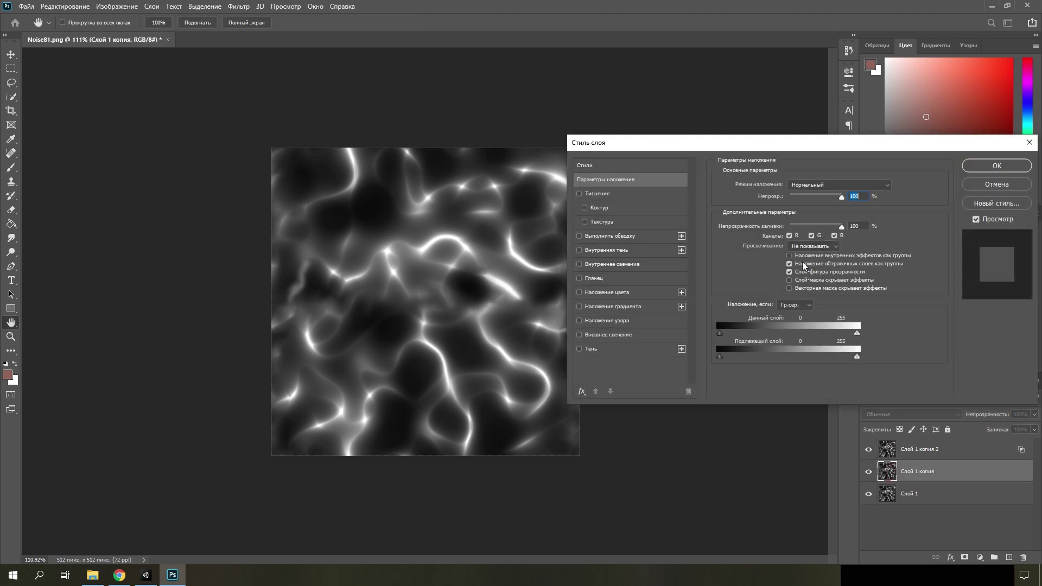
left_click(789, 236)
left_click(834, 235)
left_click(996, 165)
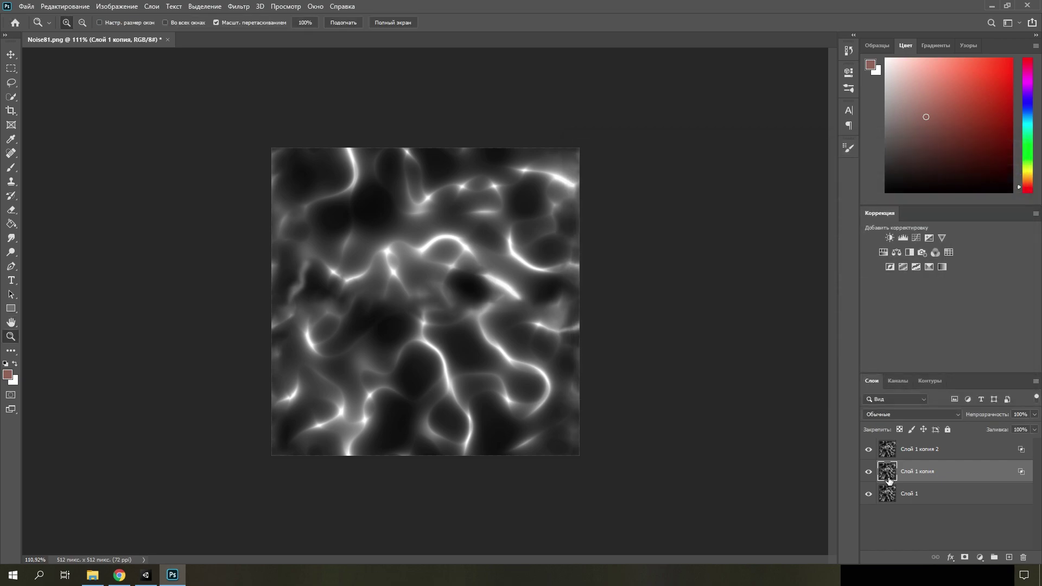
Step: Limit the bottom layer 'Слой 1' to the blue channel
left_click(888, 491)
double_click(888, 492)
left_click(811, 236)
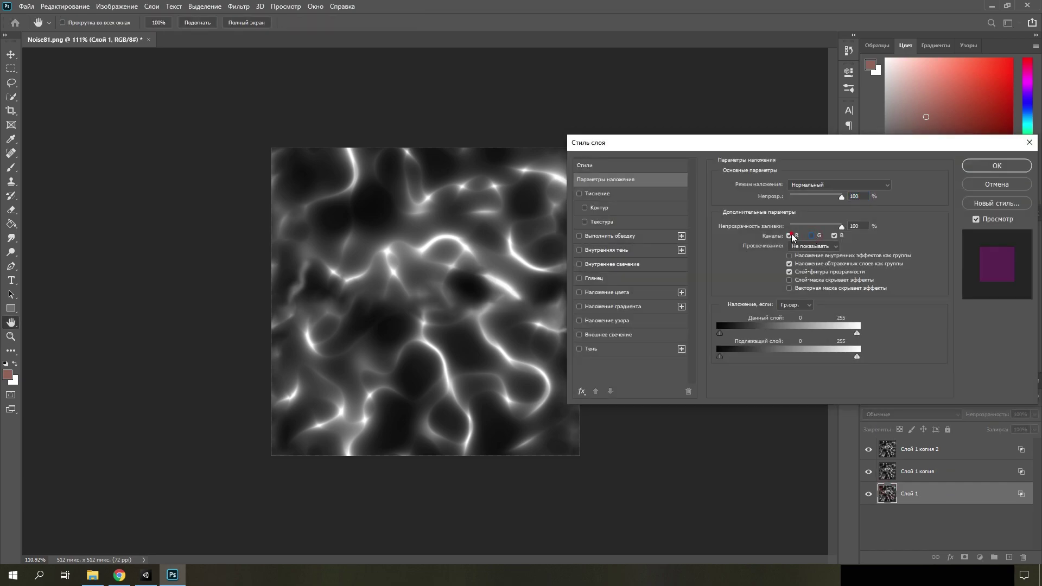
left_click(789, 235)
left_click(1001, 165)
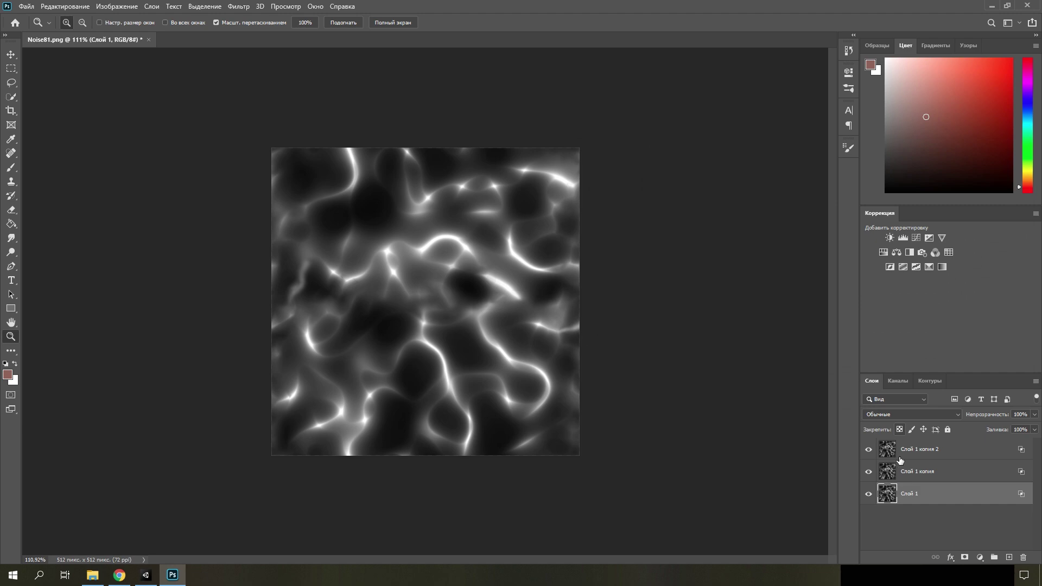
left_click(239, 7)
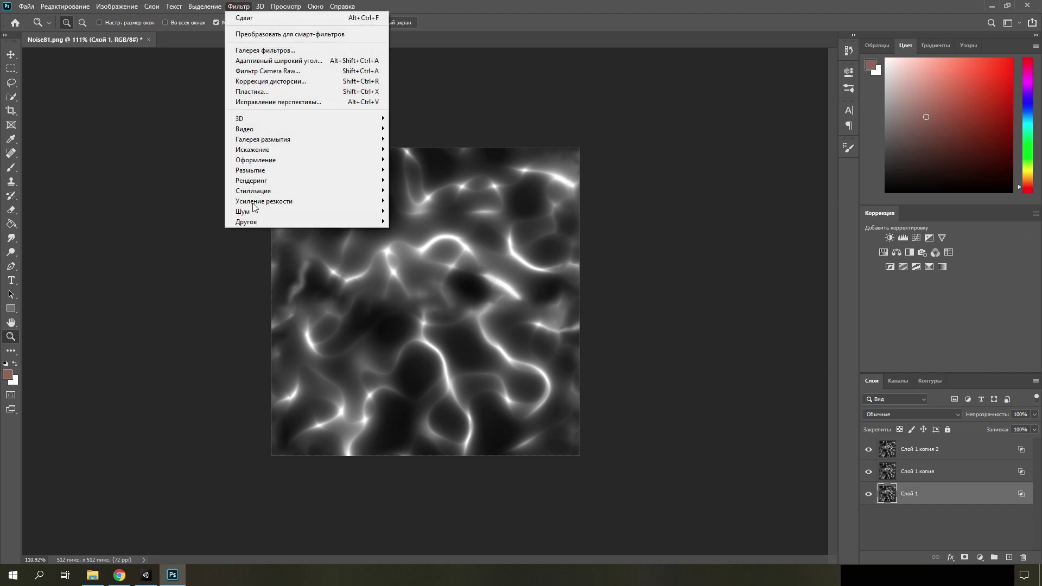
Step: Apply the Offset filter to the bottom layer, then select the top copy
mouse_move(304, 221)
left_click(414, 273)
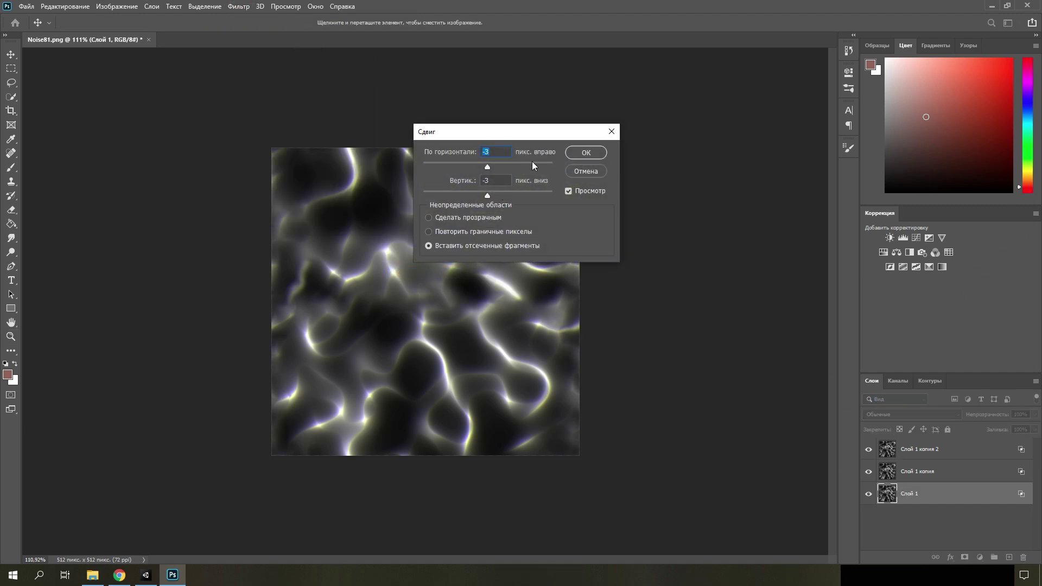
left_click(579, 156)
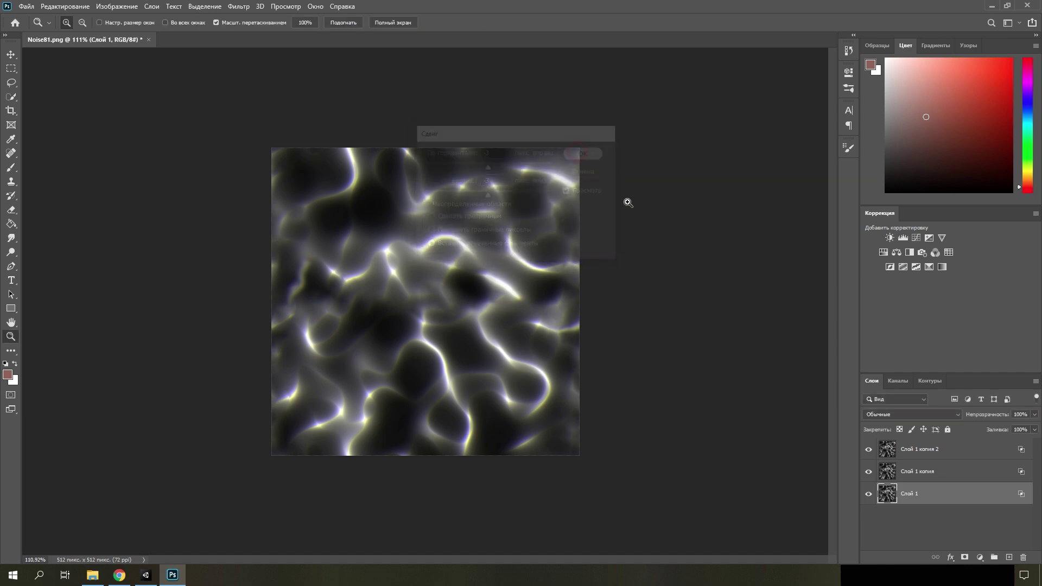
double_click(887, 450)
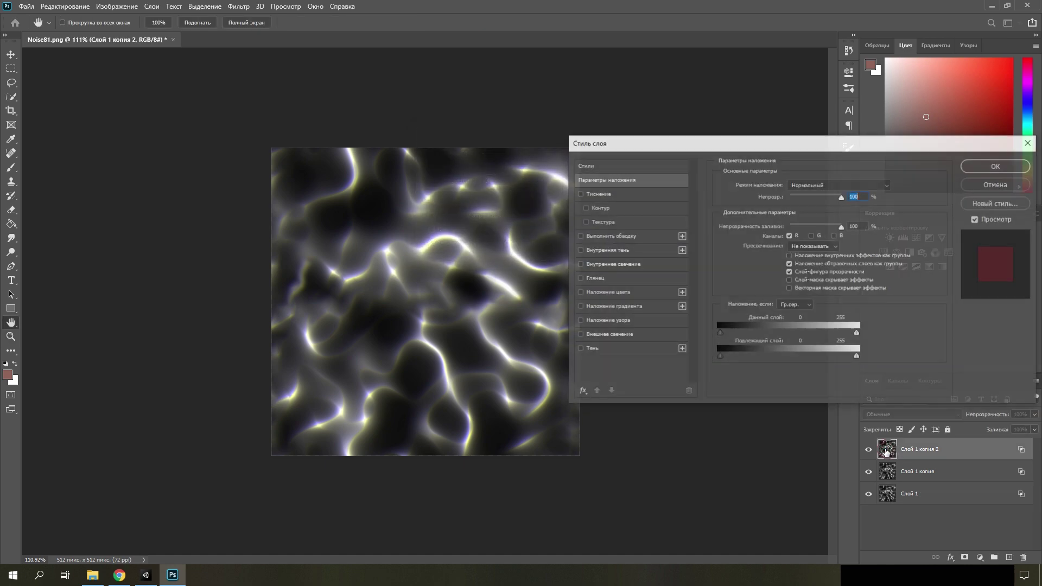
key("Escape")
Step: Offset the top copy +3 px right and +3 px down with Wrap Around, then zoom to inspect
left_click(238, 6)
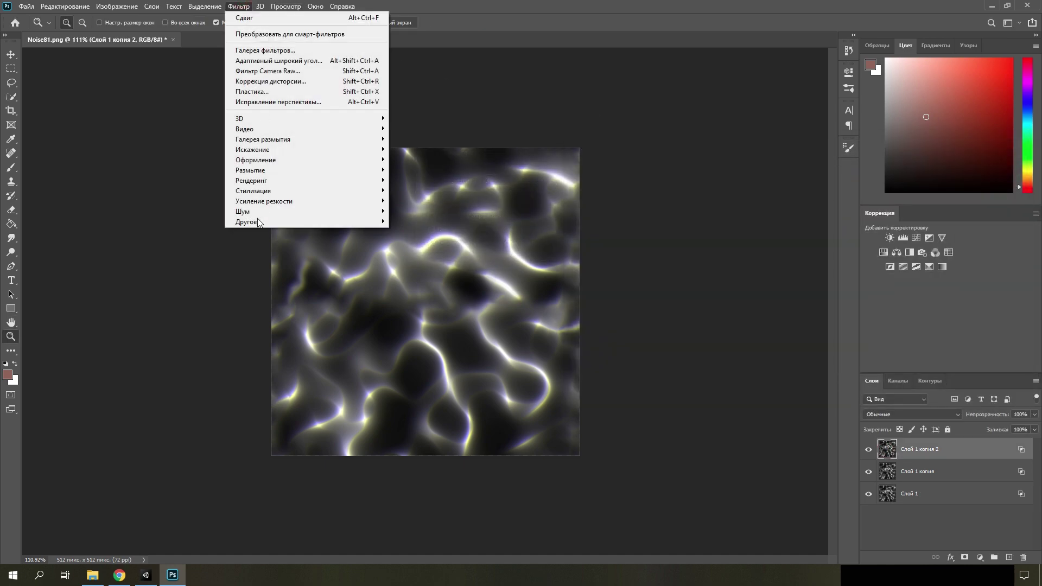
mouse_move(259, 222)
left_click(407, 273)
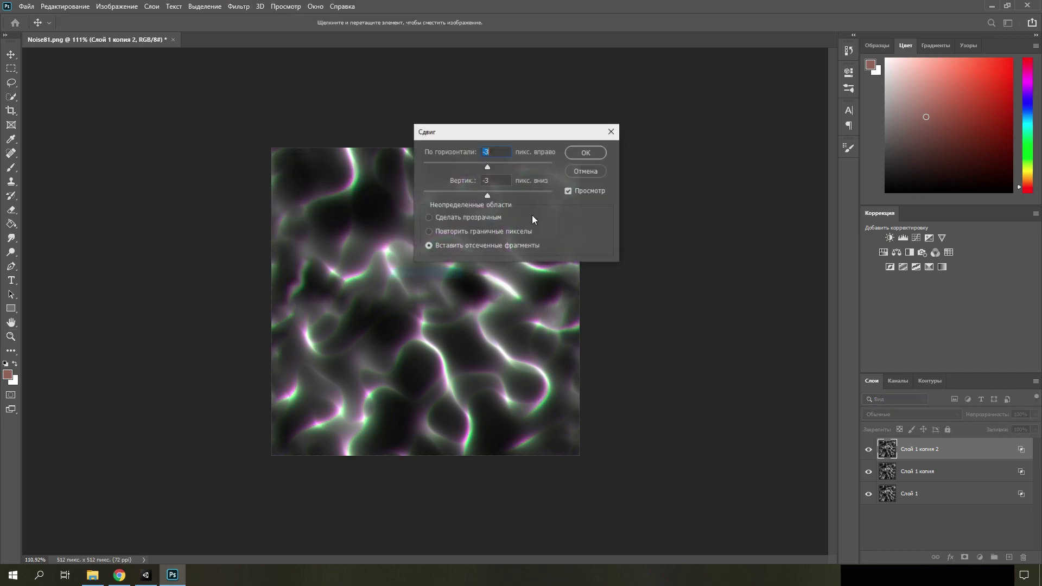
left_click(586, 153)
scroll(449, 210, "up", 3, "alt")
scroll(449, 210, "up", 3, "alt")
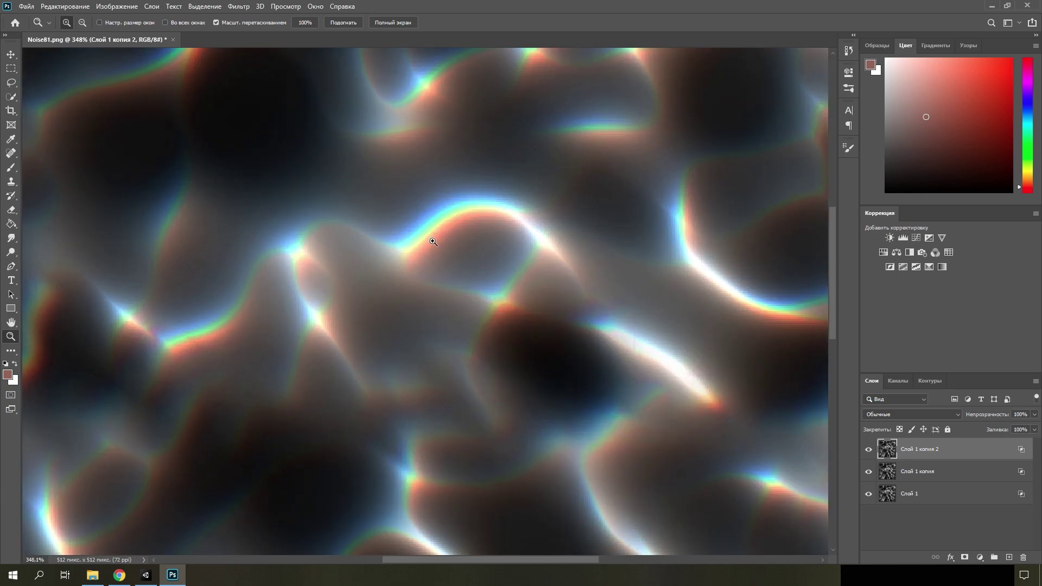
scroll(428, 239, "up", 2)
scroll(436, 270, "up", 1, "alt")
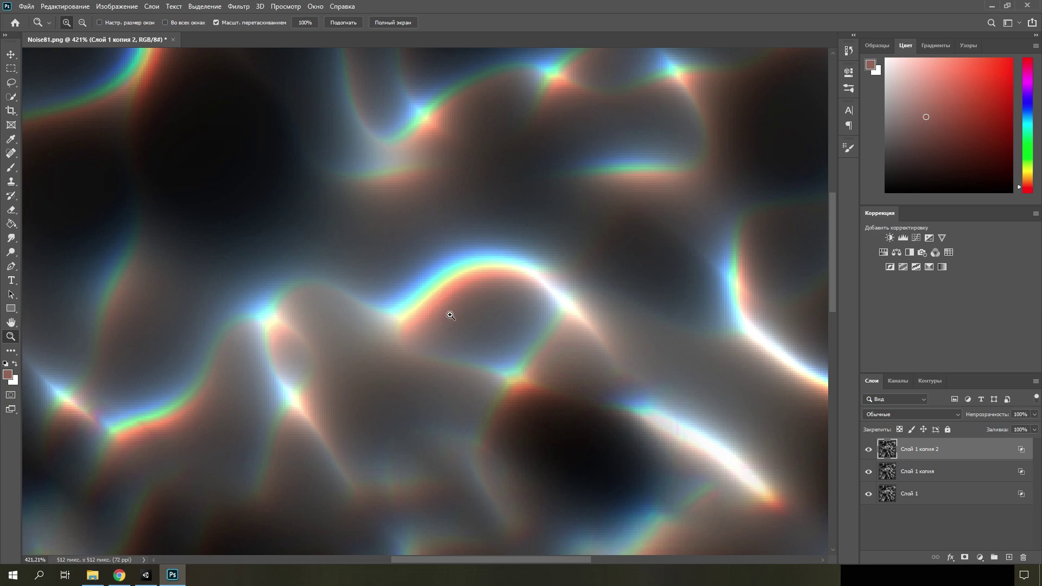
scroll(434, 315, "down", 5, "alt")
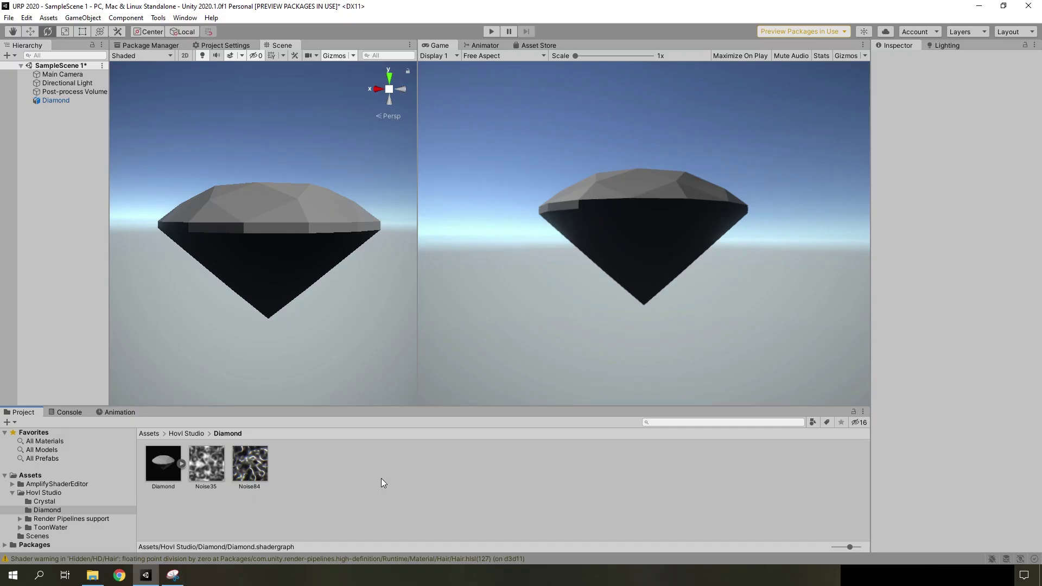
Step: Create a PBR Graph shader named Diamond in the Diamond folder
right_click(337, 460)
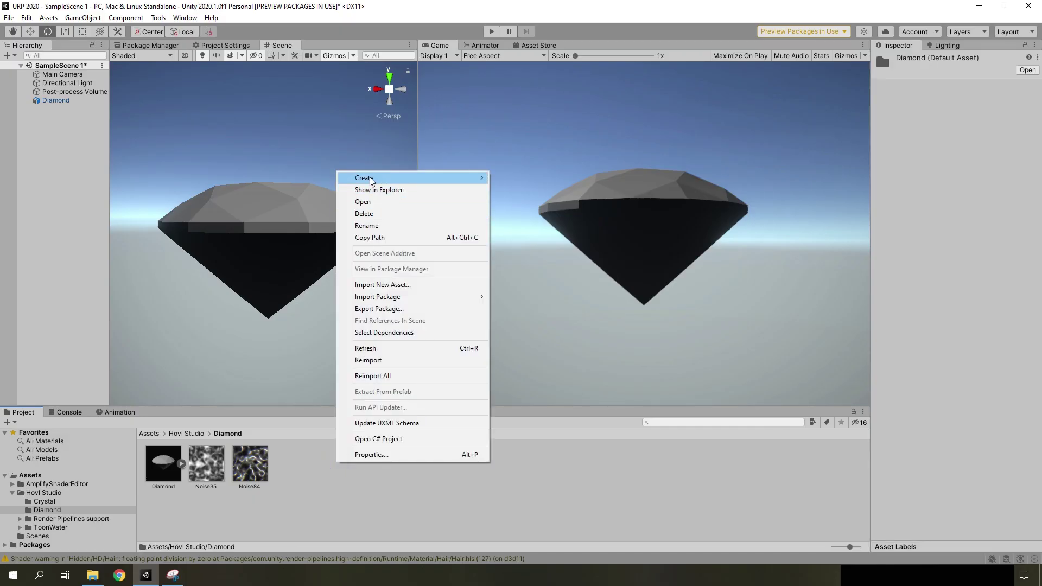
mouse_move(379, 178)
mouse_move(543, 90)
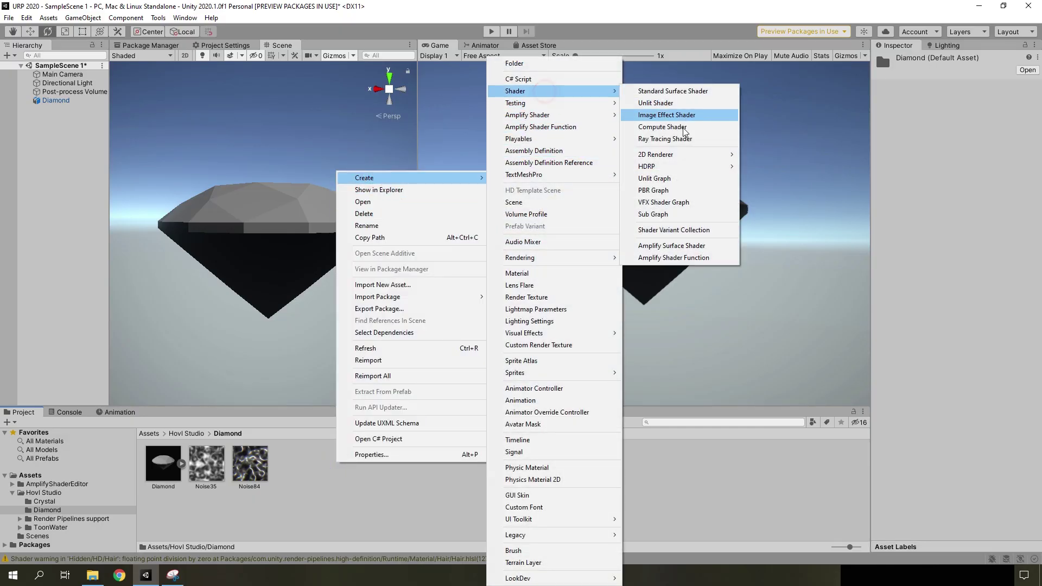
left_click(663, 190)
type("Diamond")
key("Return")
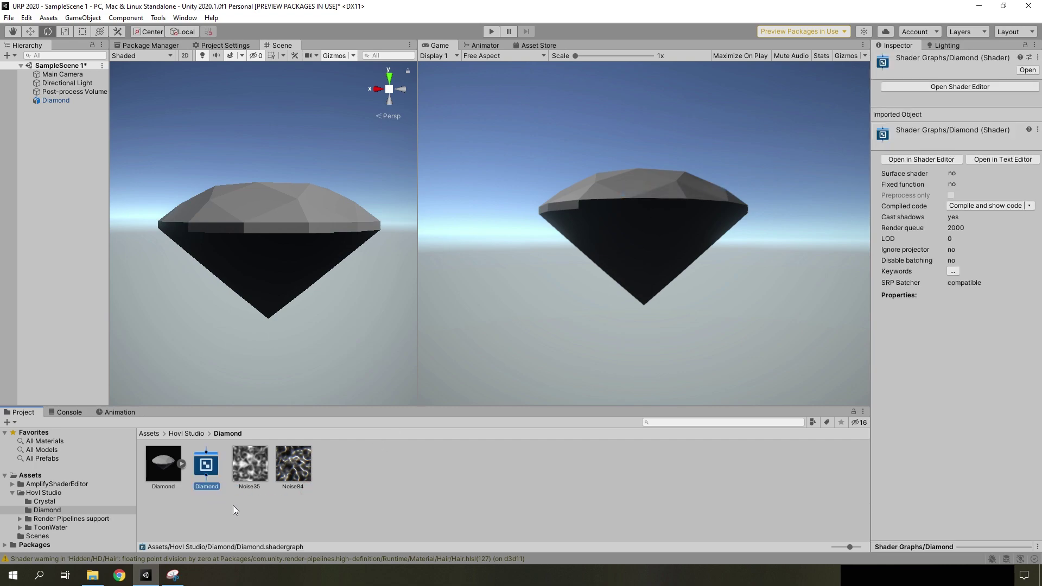
Step: Open the Diamond shader in Shader Graph, undocked and maximised to full screen
left_click(929, 89)
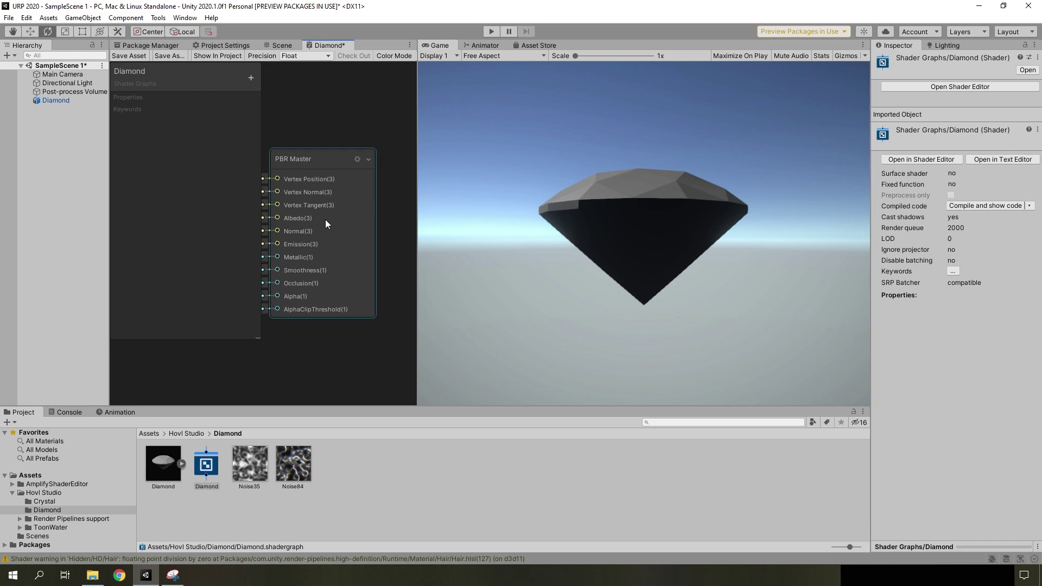
left_click_drag(336, 50, 265, 18)
left_click(519, 18)
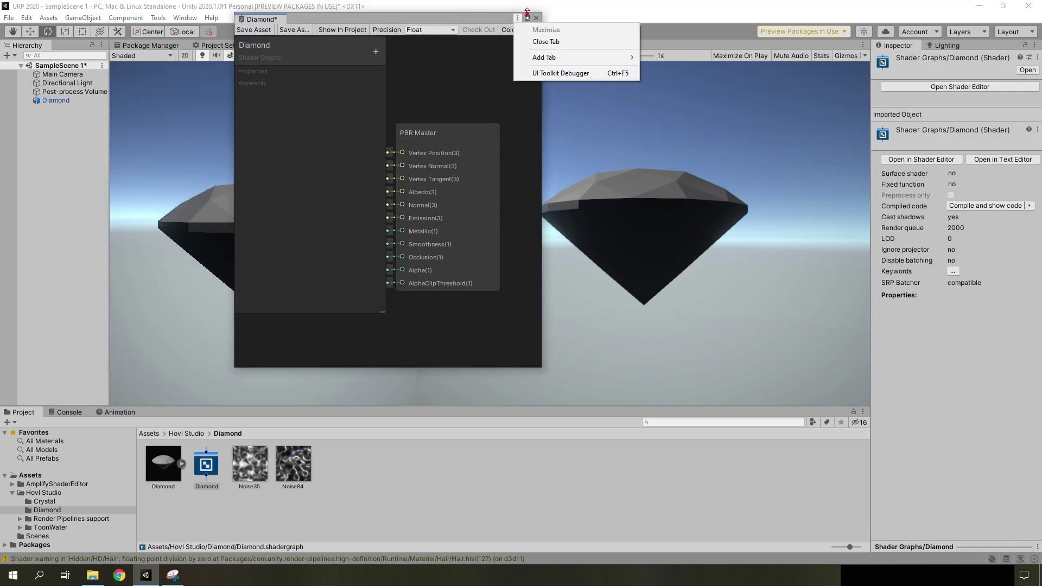
left_click(527, 18)
left_click(527, 18)
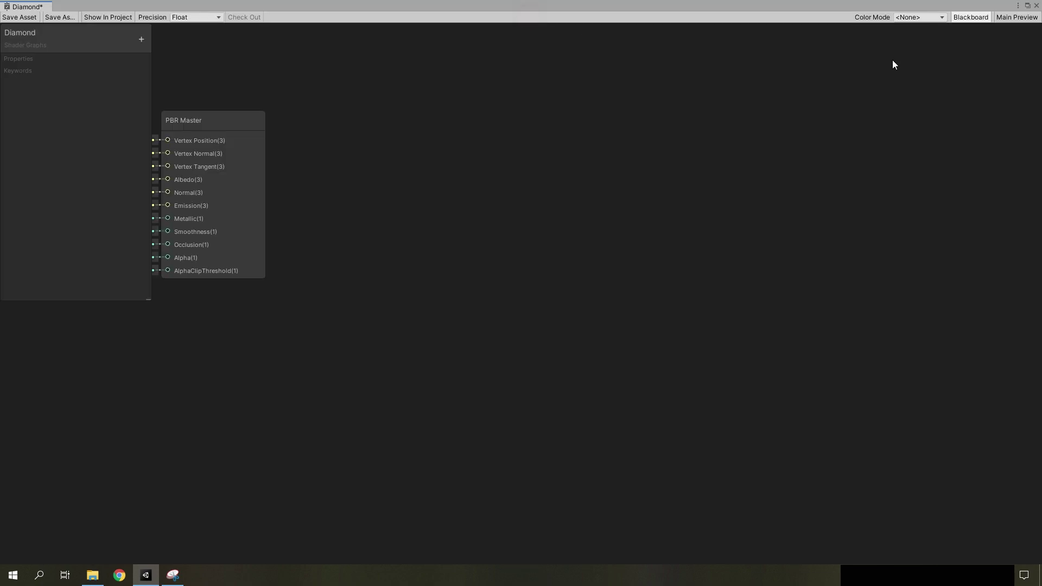
Step: Show the Main Preview using the Diamond custom mesh
left_click(1018, 17)
right_click(866, 380)
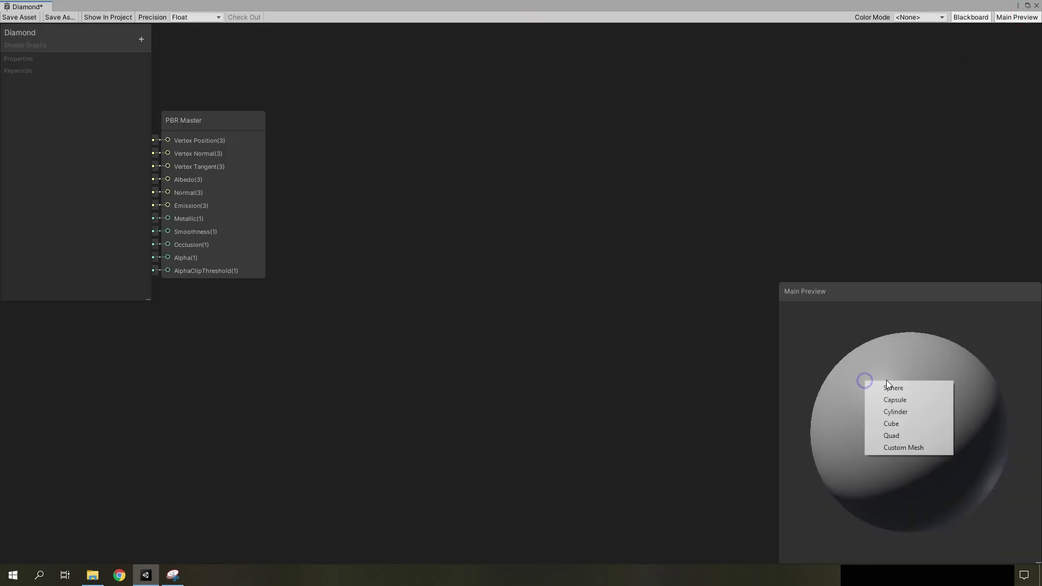
left_click(908, 448)
left_click(802, 342)
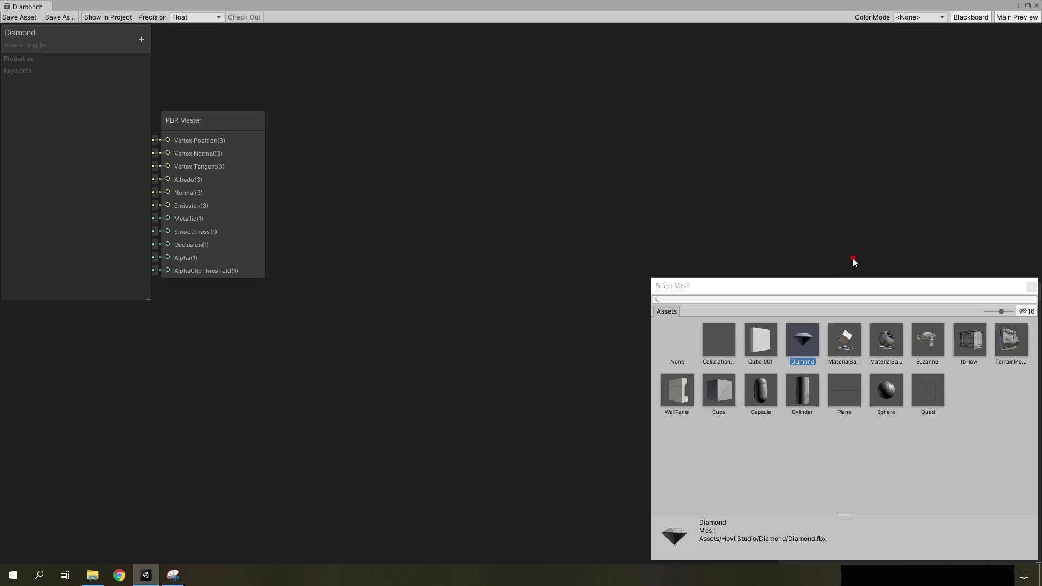
left_click(795, 243)
left_click_drag(875, 404, 932, 405)
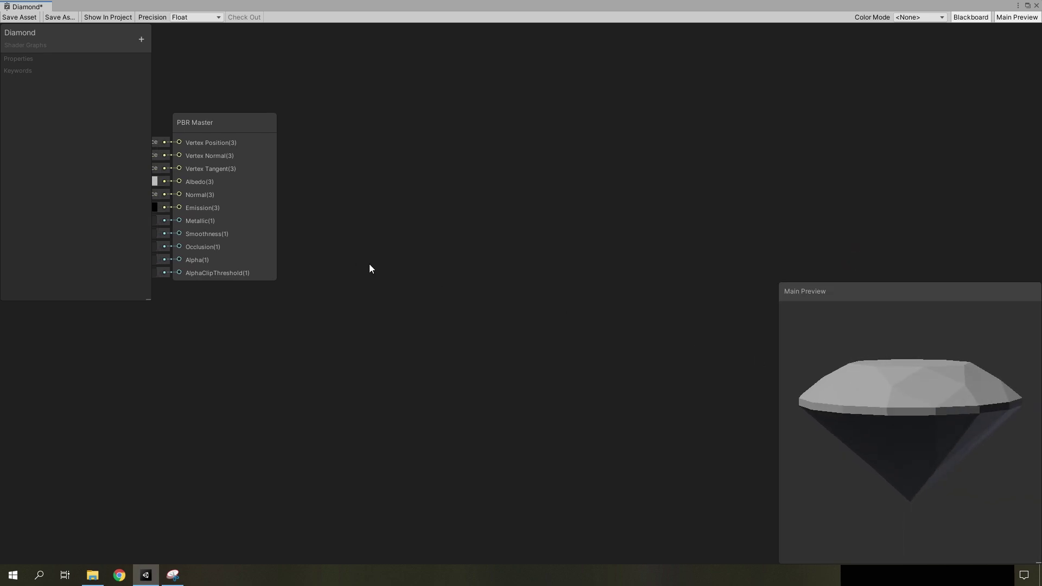
Step: Set the PBR Master surface to Transparent with Two Sided rendering
middle_click_drag(369, 264, 622, 223)
scroll(638, 174, "up", 5)
left_click(564, 131)
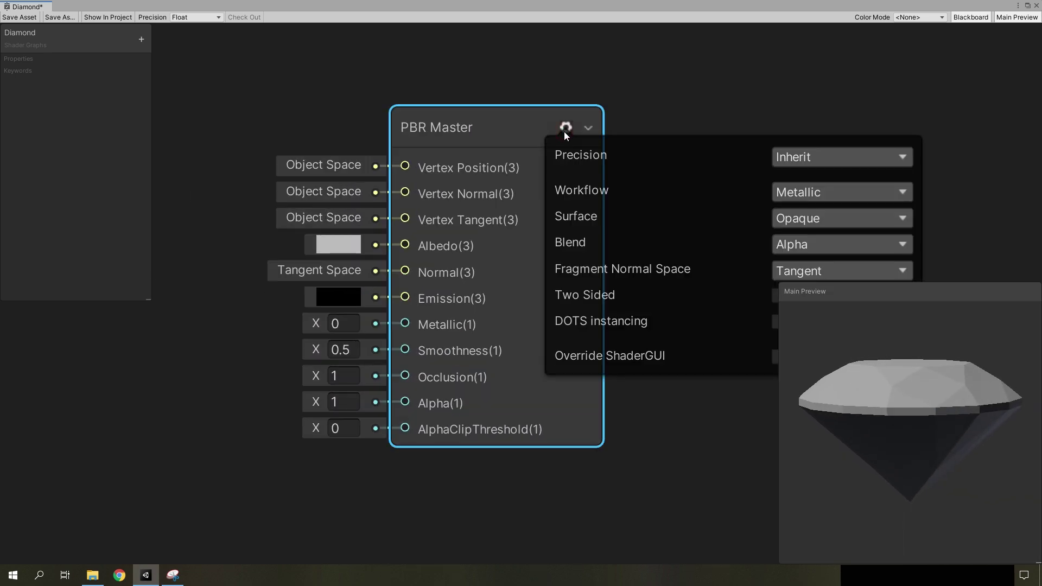
scroll(714, 113, "down", 2)
middle_click_drag(714, 112, 574, 118)
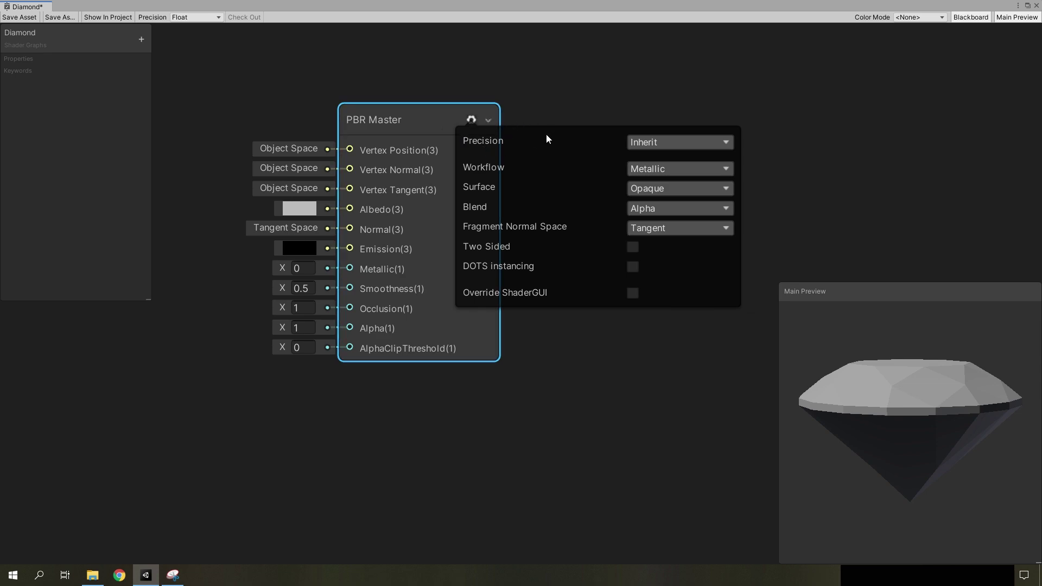
left_click(628, 191)
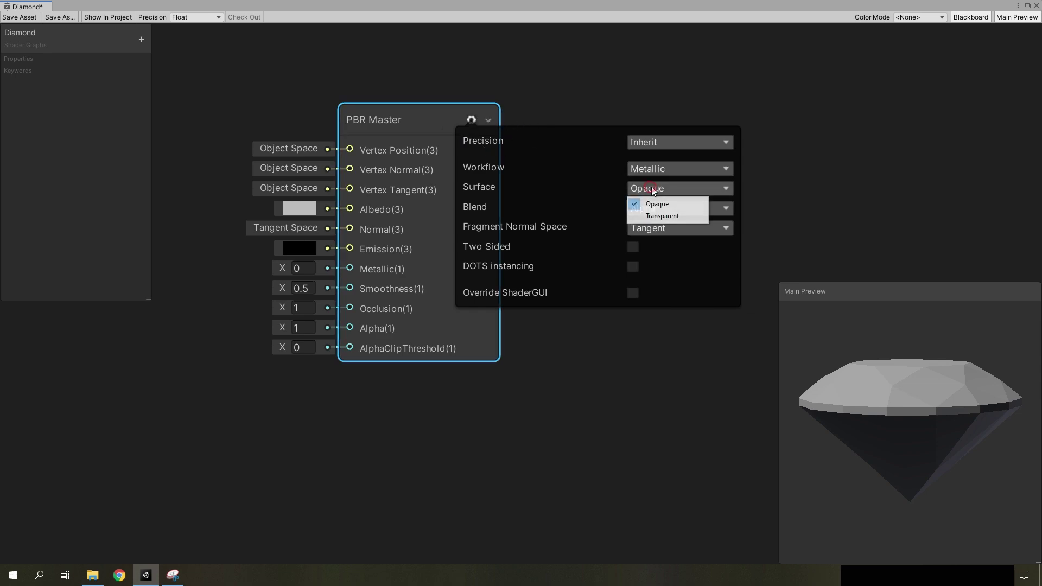
left_click(638, 215)
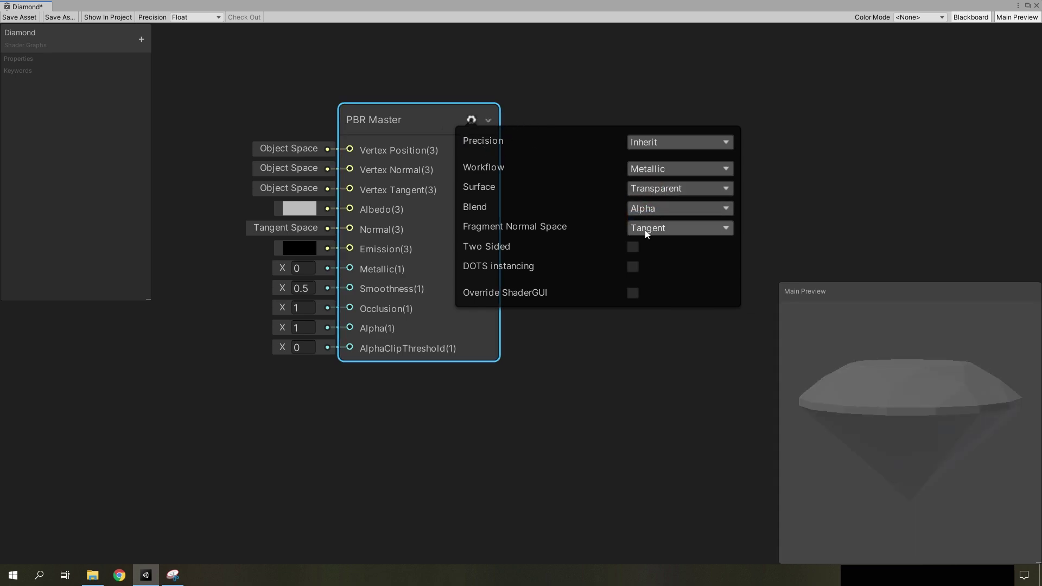
left_click(632, 246)
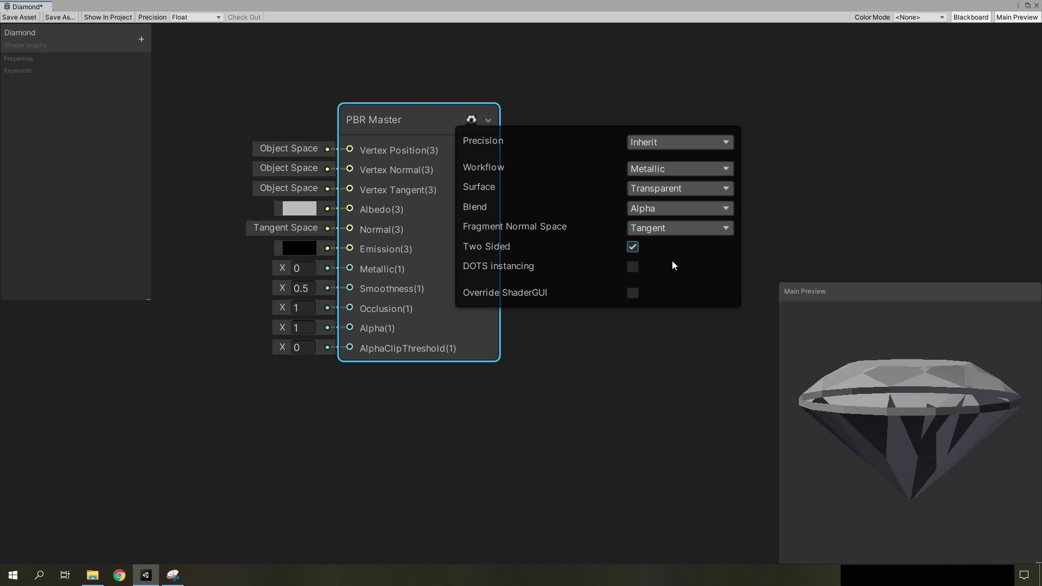
left_click_drag(929, 408, 868, 401)
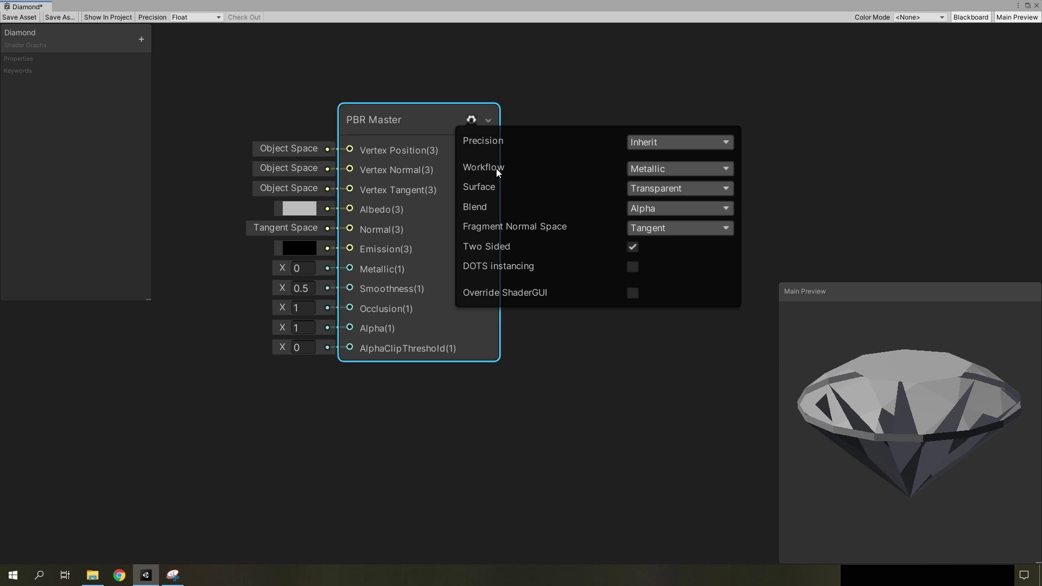
left_click(472, 119)
middle_click_drag(280, 407, 614, 322)
left_click(141, 39)
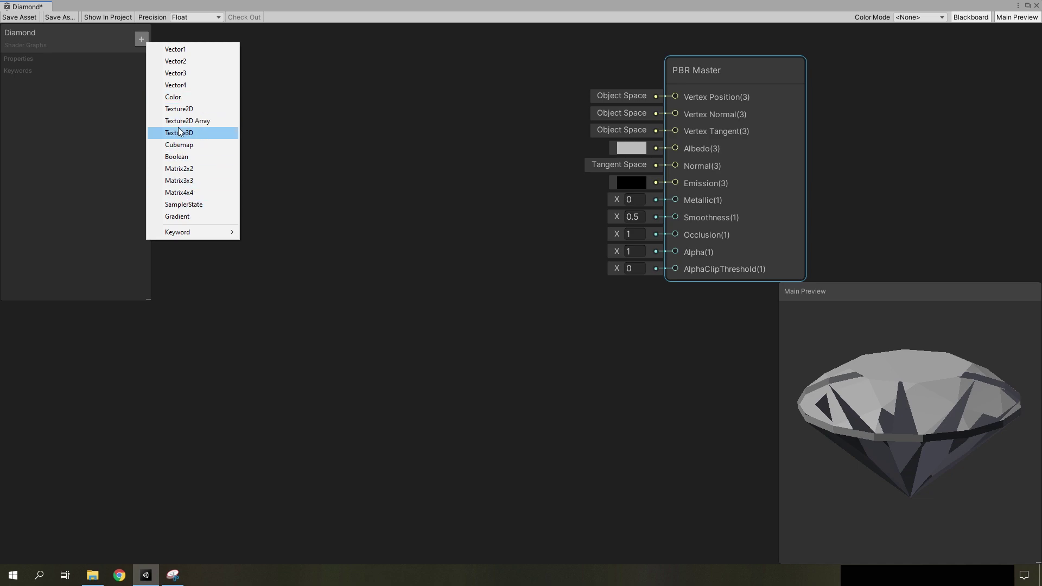
Step: Add a Vector1 property 'Opacity' with default 0.6 in Slider mode, placed on the graph
left_click(188, 50)
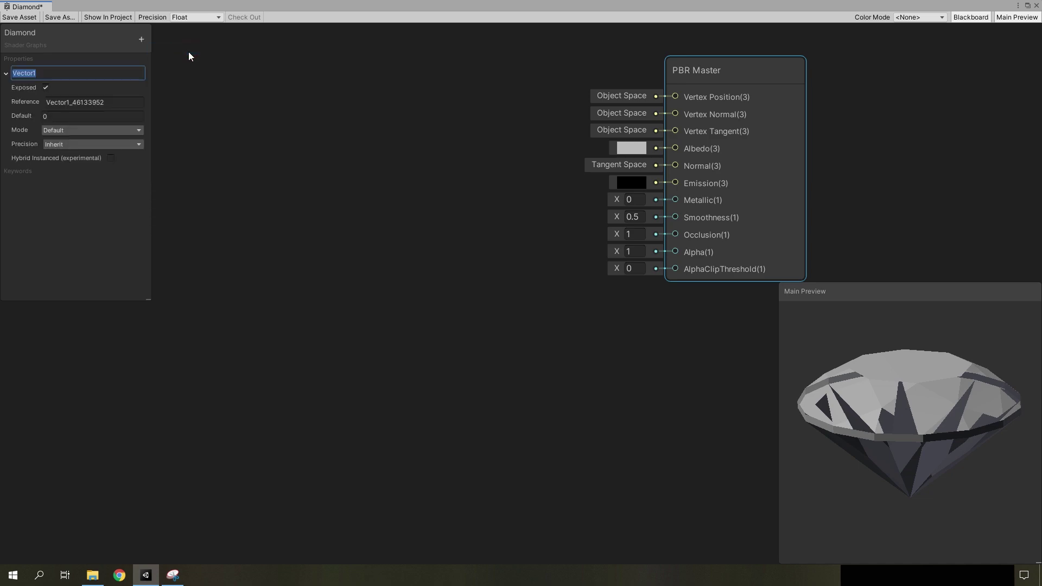
type("Opacity")
left_click(67, 116)
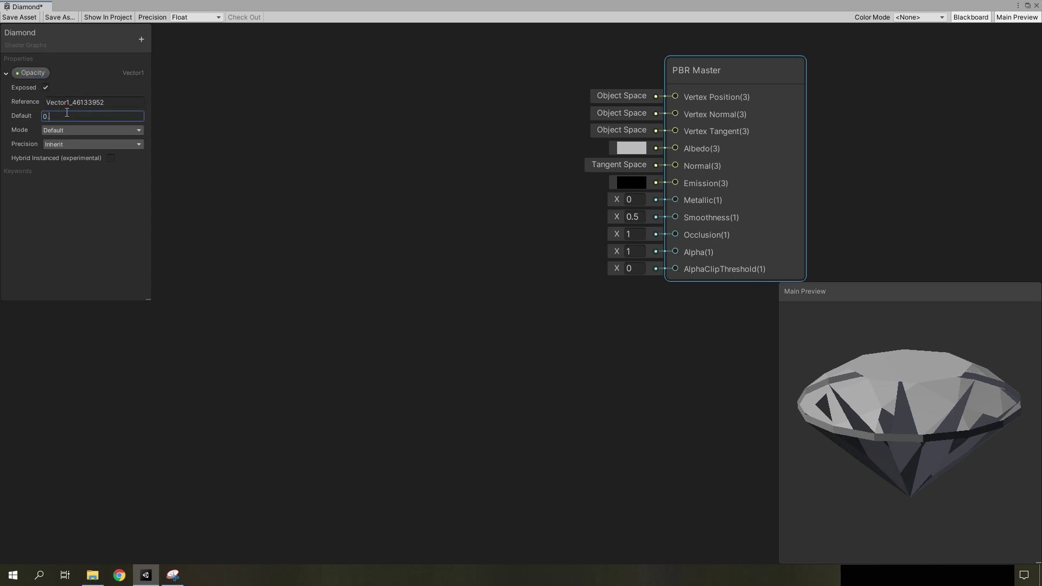
type("0.6")
left_click(254, 166)
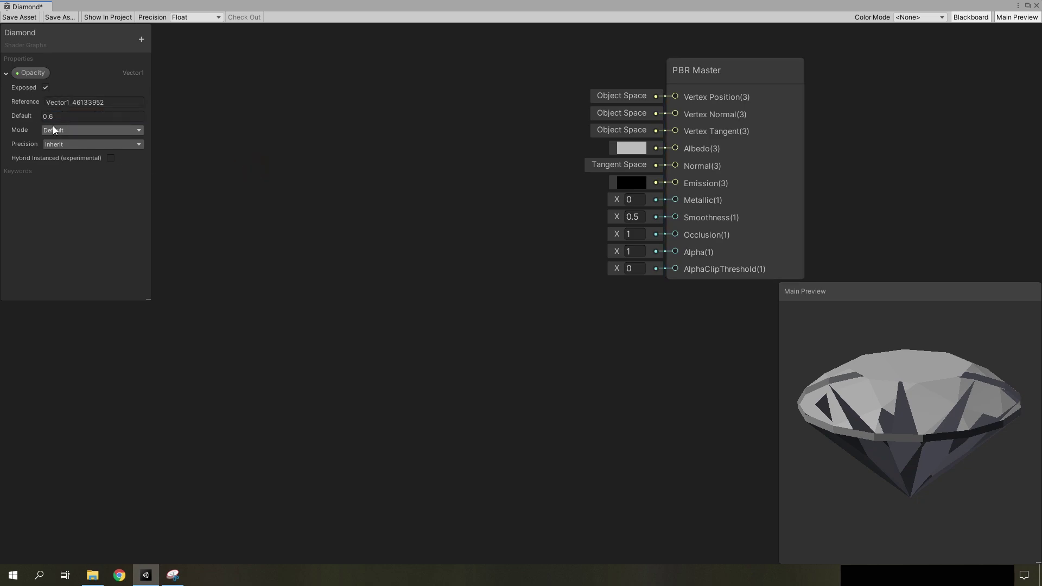
left_click_drag(33, 73, 448, 235)
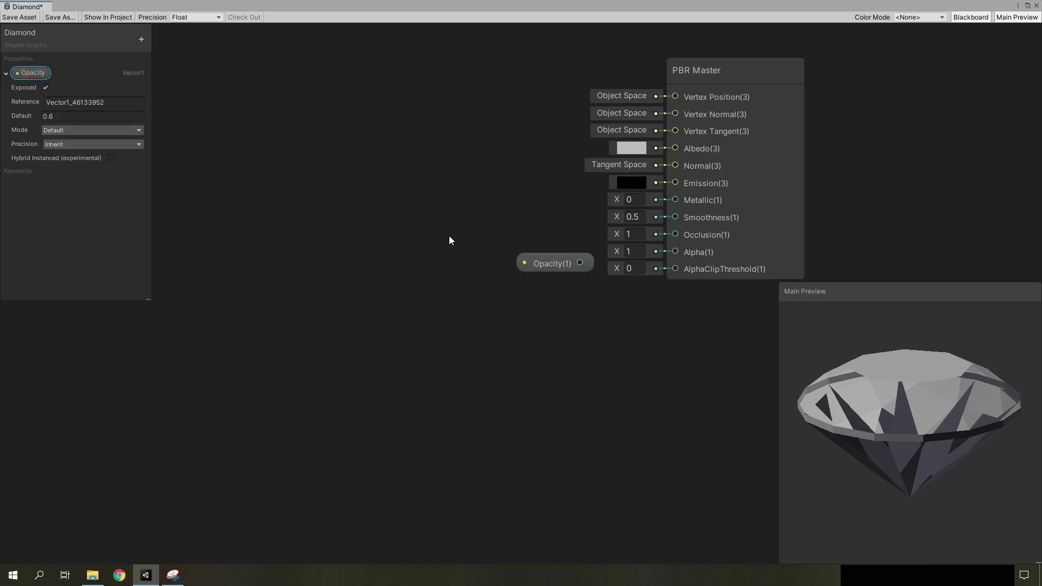
left_click(64, 129)
left_click(68, 153)
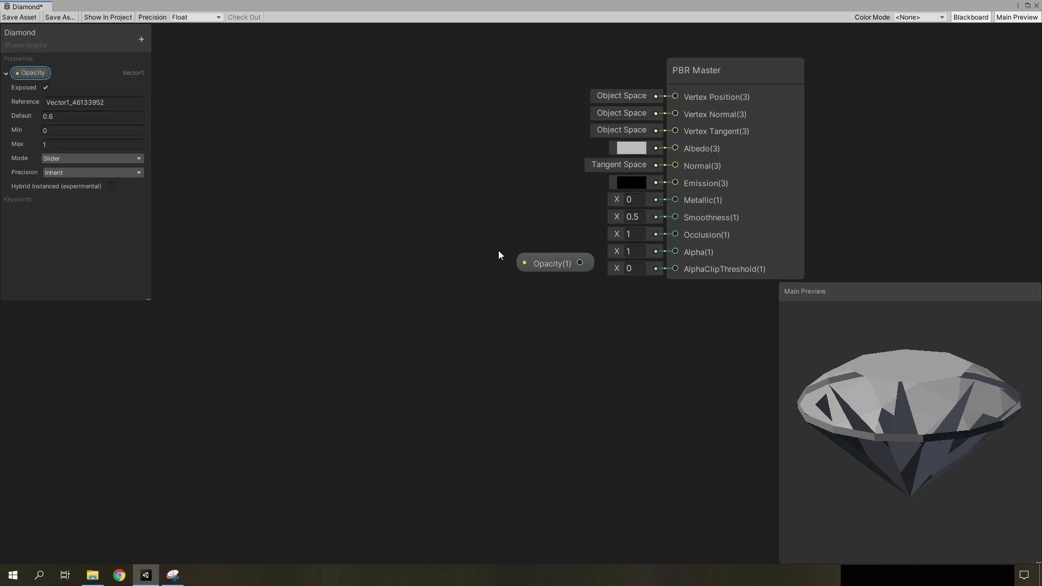
Step: Connect Opacity to PBR Master's Alpha and save the graph
left_click_drag(579, 262, 625, 257)
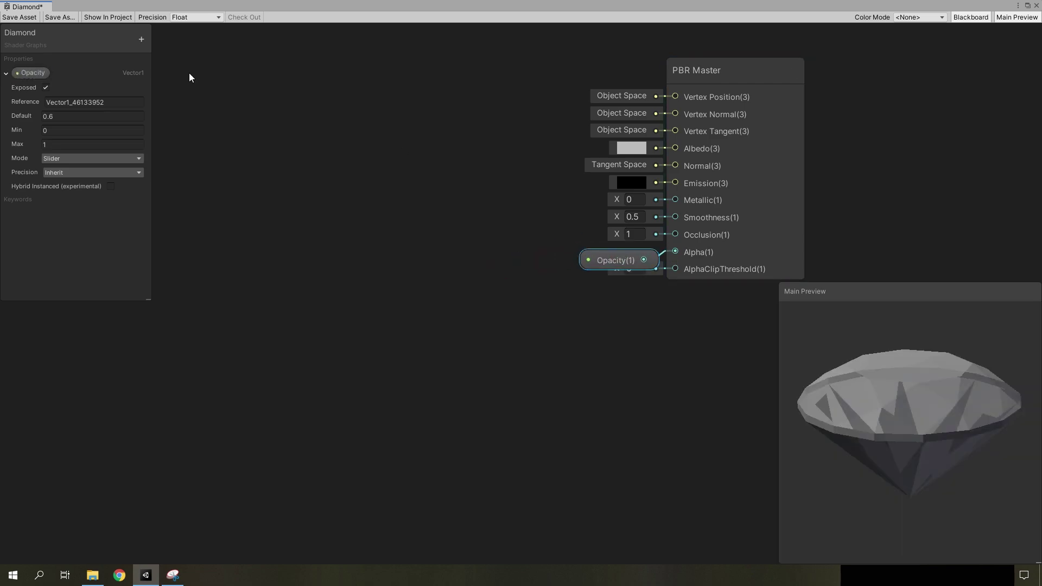
key("ctrl+s")
left_click_drag(905, 399, 946, 423)
scroll(521, 215, "down", 3)
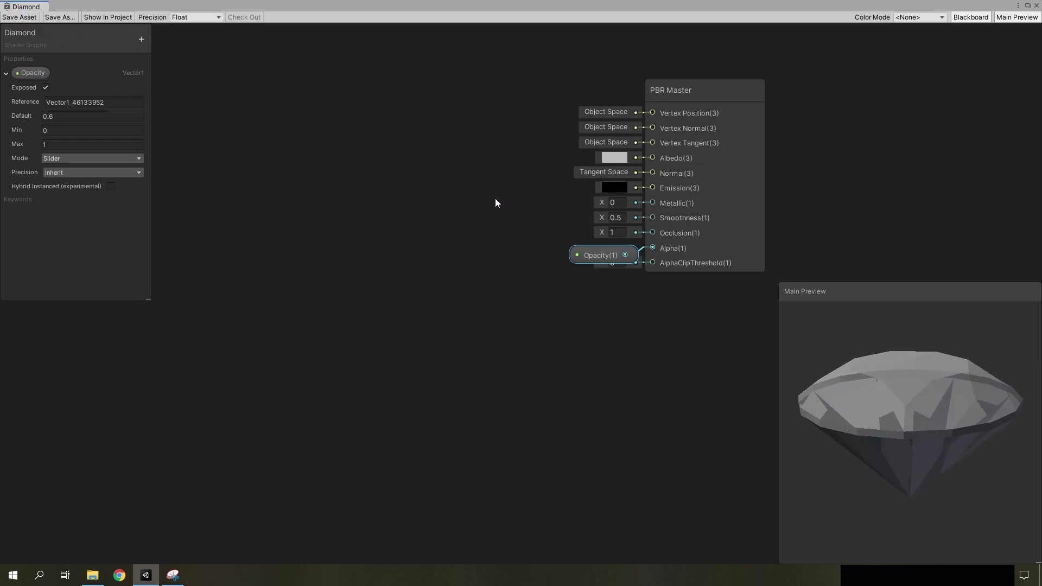
Step: Add a Color property named Albedo with an opaque white default
left_click(140, 40)
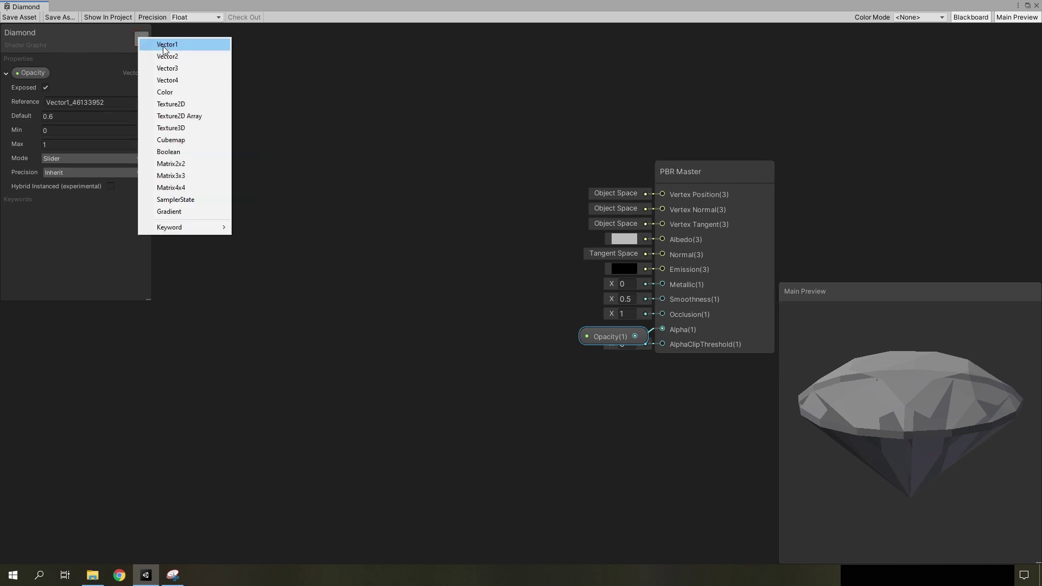
left_click(178, 96)
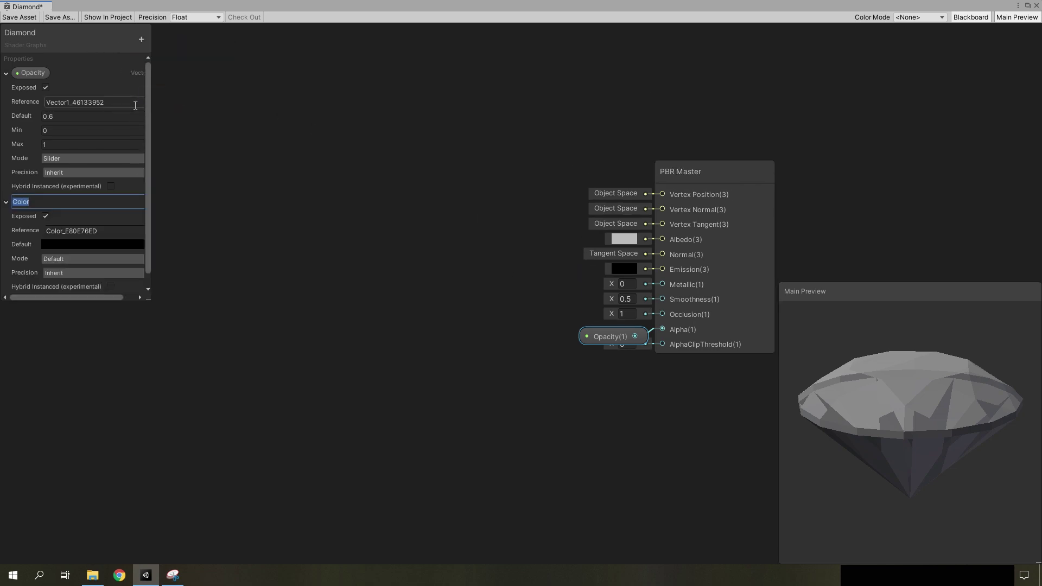
type("Albedo")
left_click(82, 244)
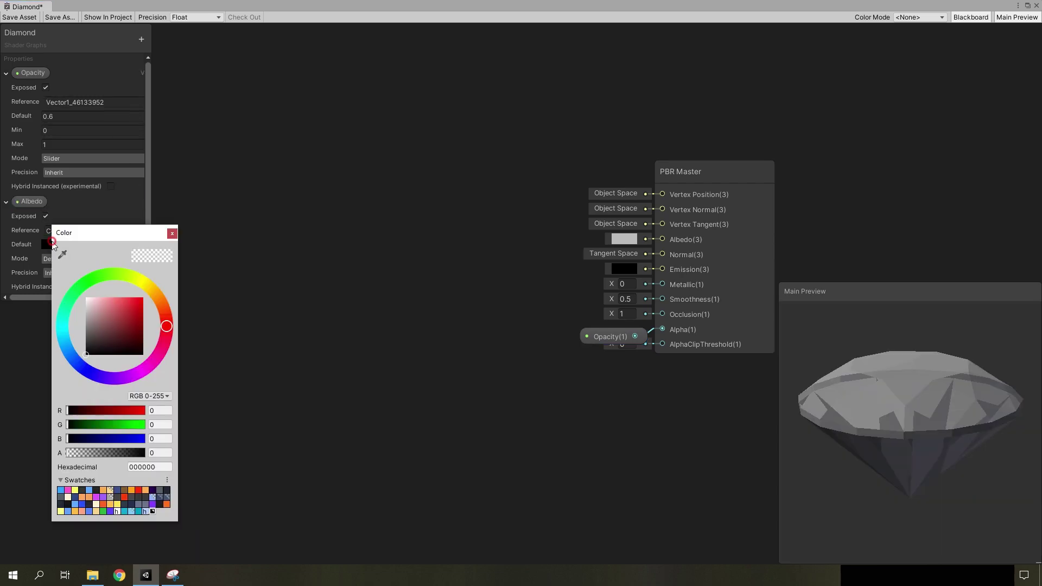
left_click_drag(122, 328, 83, 294)
left_click_drag(116, 452, 183, 452)
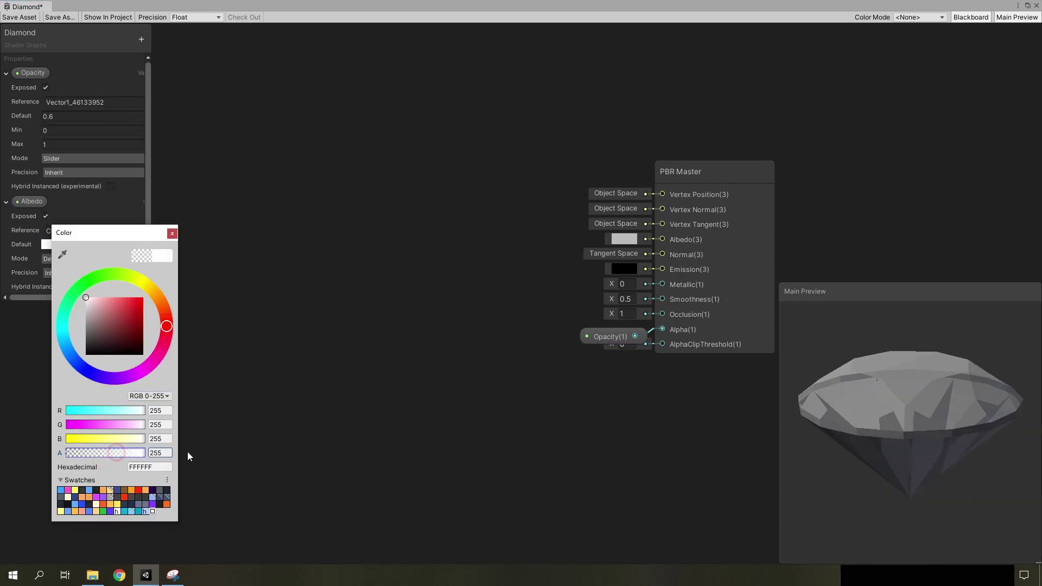
left_click(69, 204)
Step: Wire the Albedo node into PBR Master's Albedo, save, and add a Texture2D property
left_click_drag(30, 201, 662, 239)
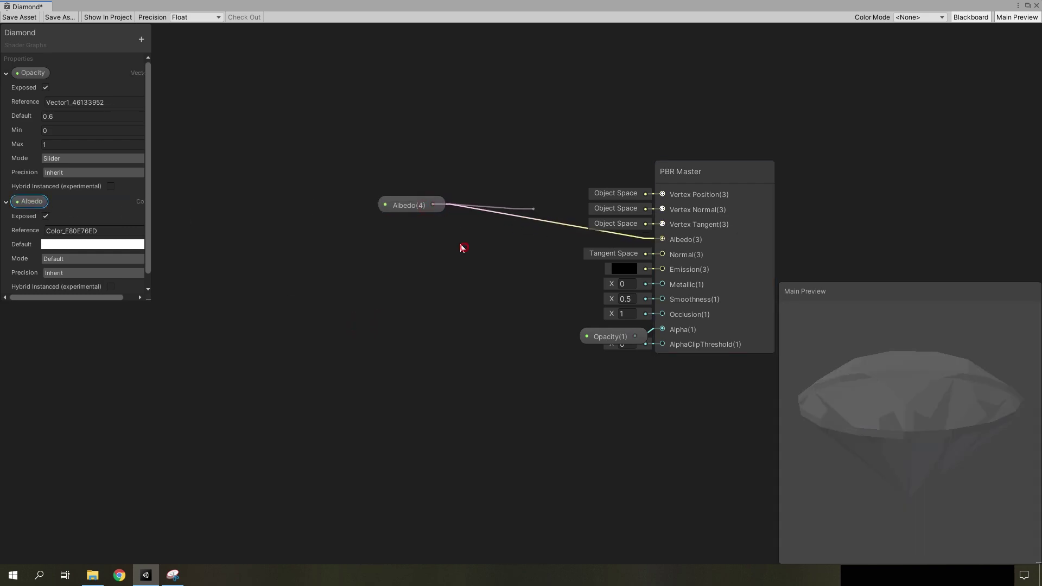
left_click_drag(400, 207, 537, 215)
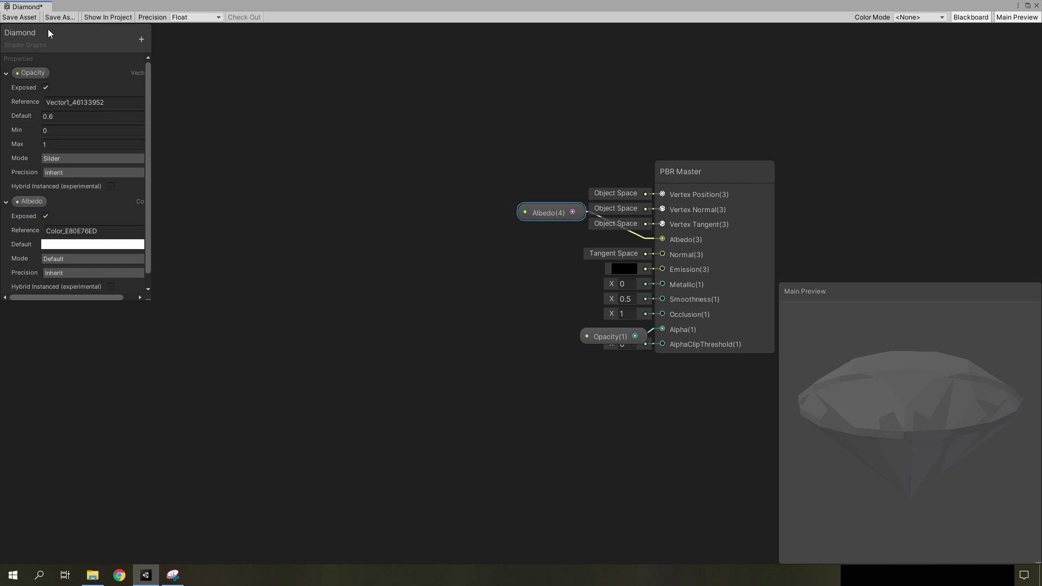
left_click(29, 18)
left_click_drag(838, 346, 956, 431)
scroll(538, 245, "up", 2)
scroll(400, 307, "down", 2)
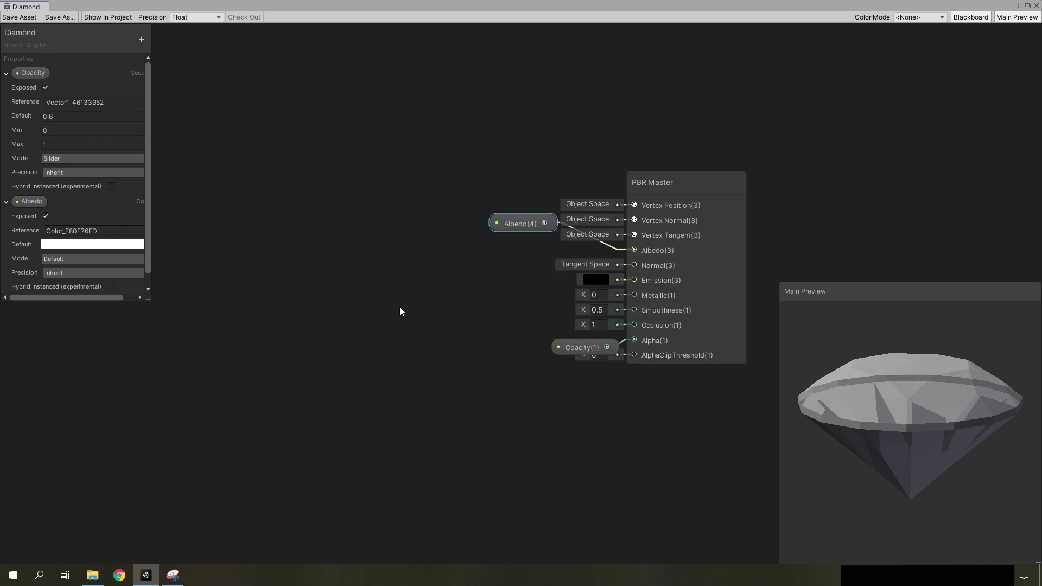
middle_click_drag(400, 307, 419, 224)
left_click(141, 39)
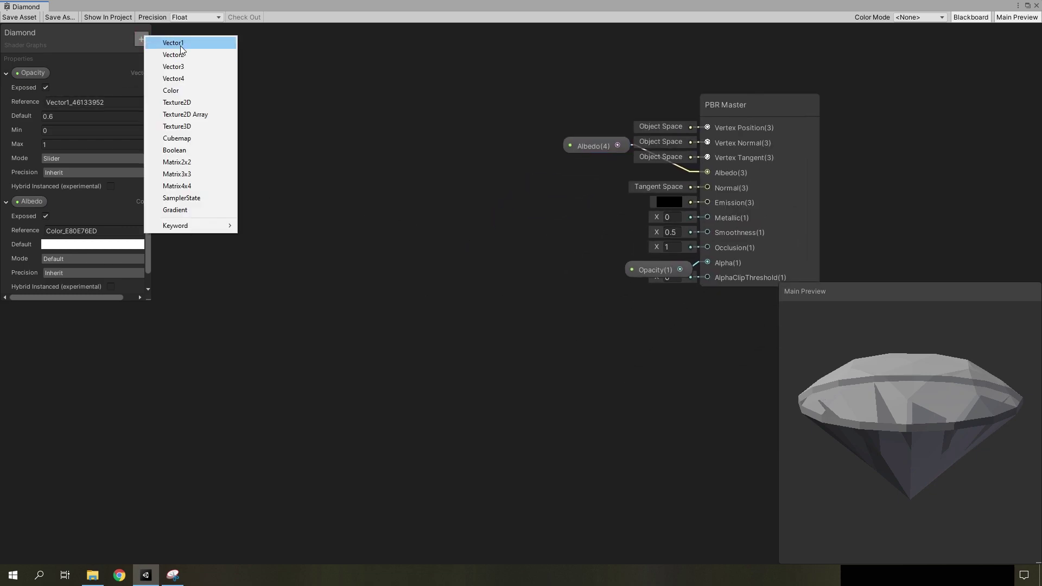
left_click(184, 103)
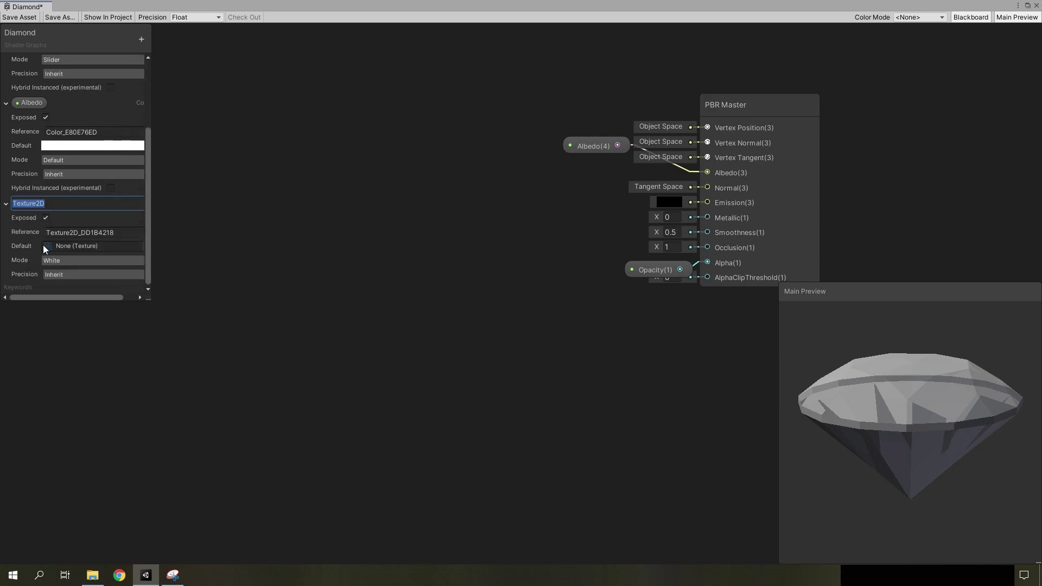
Step: Name the texture property 'Main Tex' and set its default to Noise84
type("Main Tex")
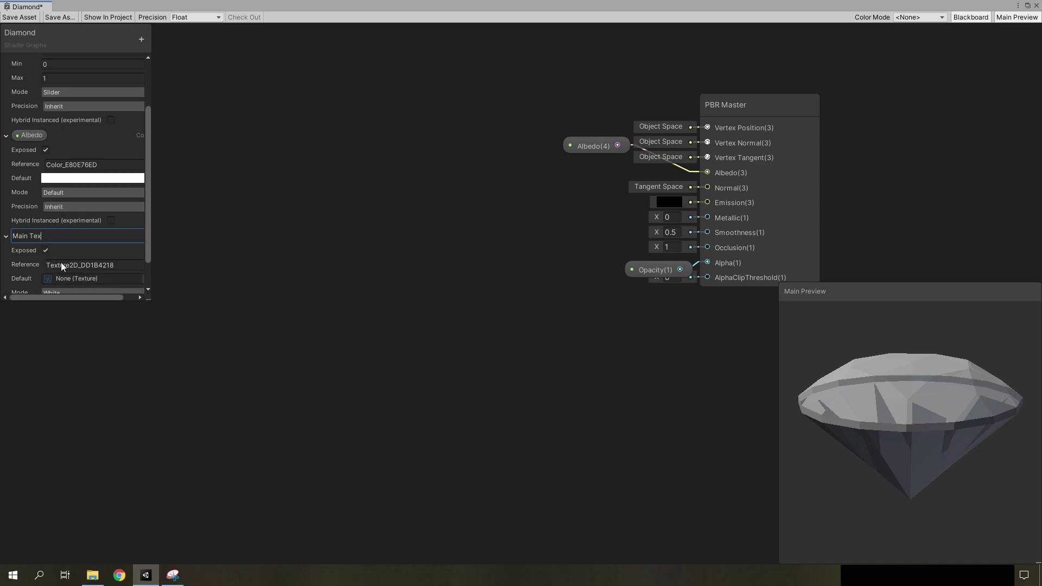
key("Return")
left_click_drag(151, 298, 168, 299)
left_click(149, 278)
scroll(362, 405, "down", 15)
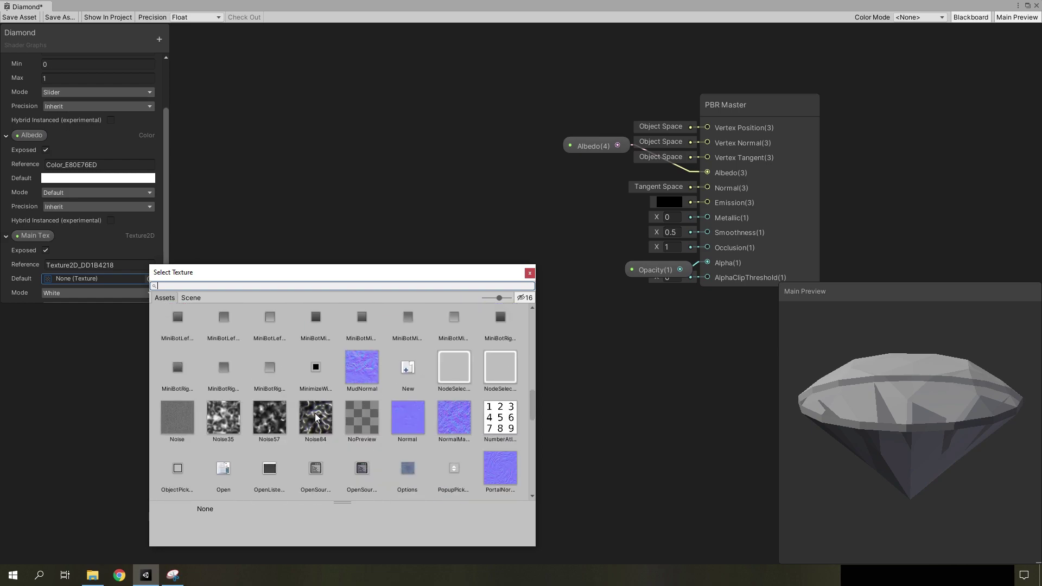
left_click(316, 420)
left_click_drag(917, 429, 868, 396)
Step: Place Main Tex on the graph and feed it into a new Sample Texture 2D node
left_click_drag(28, 239, 285, 213)
right_click(421, 213)
left_click(409, 202)
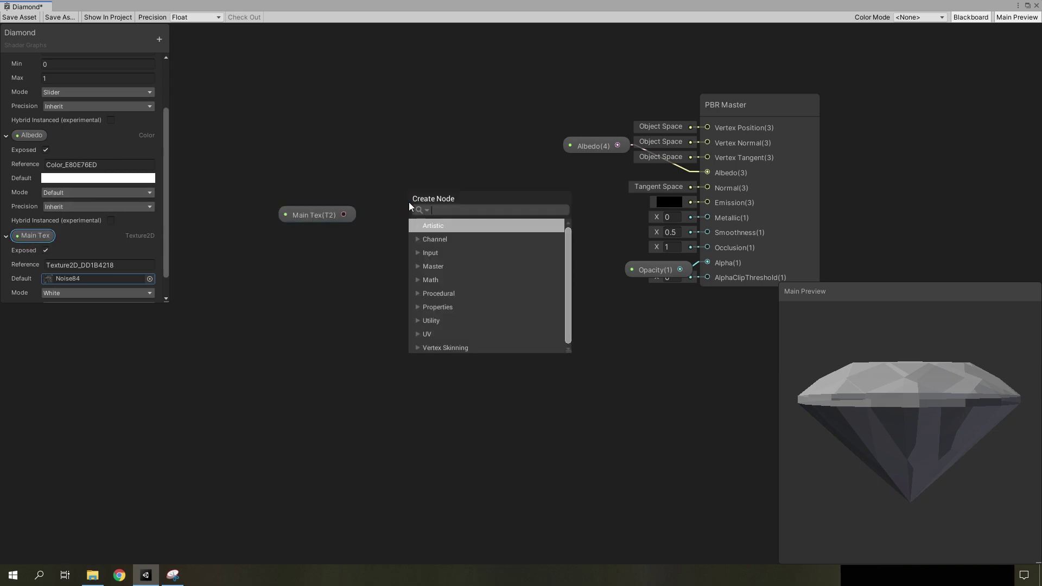
type("sa")
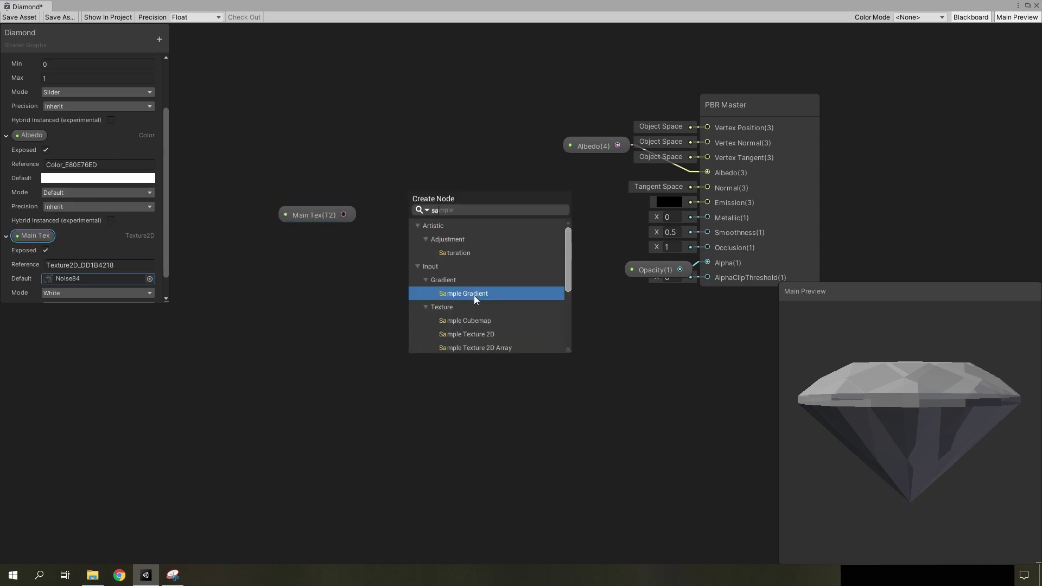
left_click(476, 332)
left_click_drag(343, 214, 380, 245)
left_click_drag(326, 190, 303, 298)
scroll(450, 330, "down", 3)
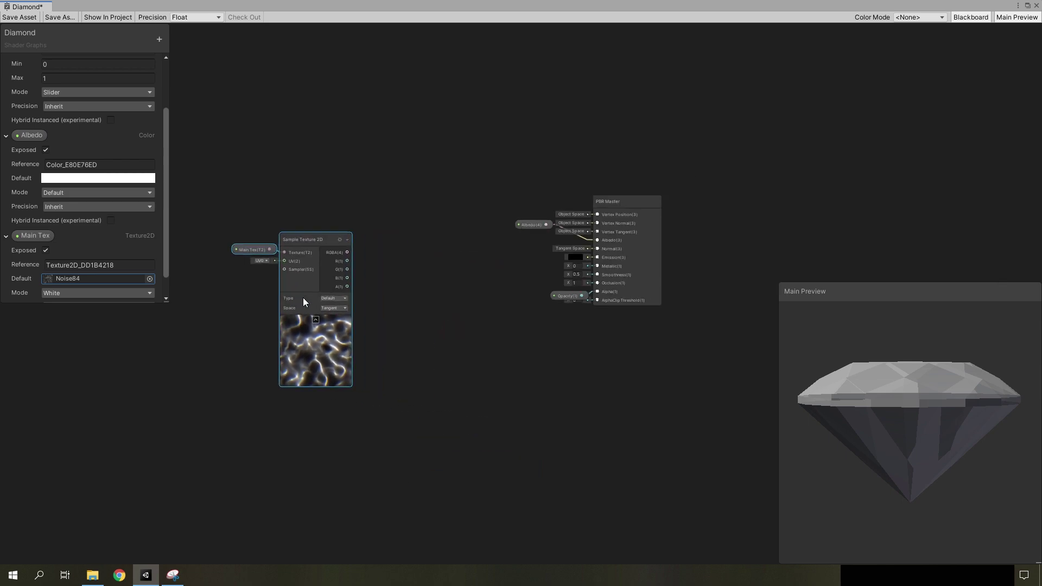
scroll(331, 283, "up", 3)
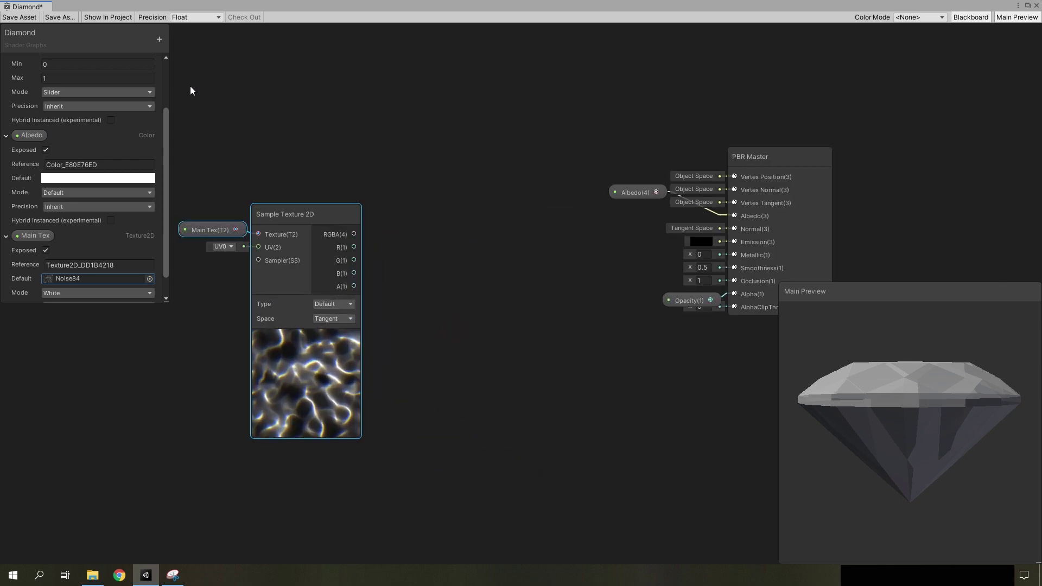
left_click(161, 41)
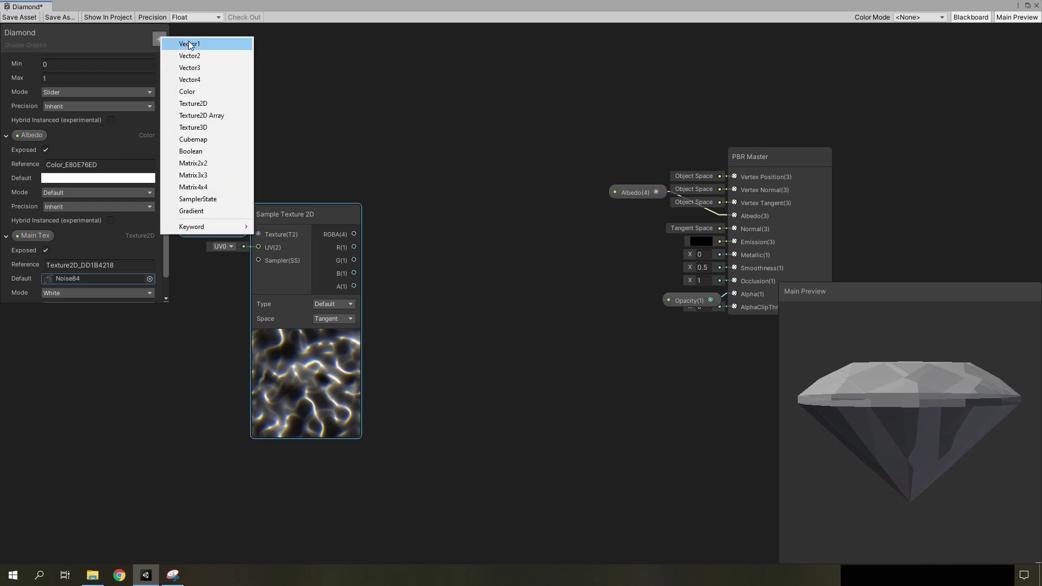
Step: Add a new Color property to the Blackboard
left_click(186, 44)
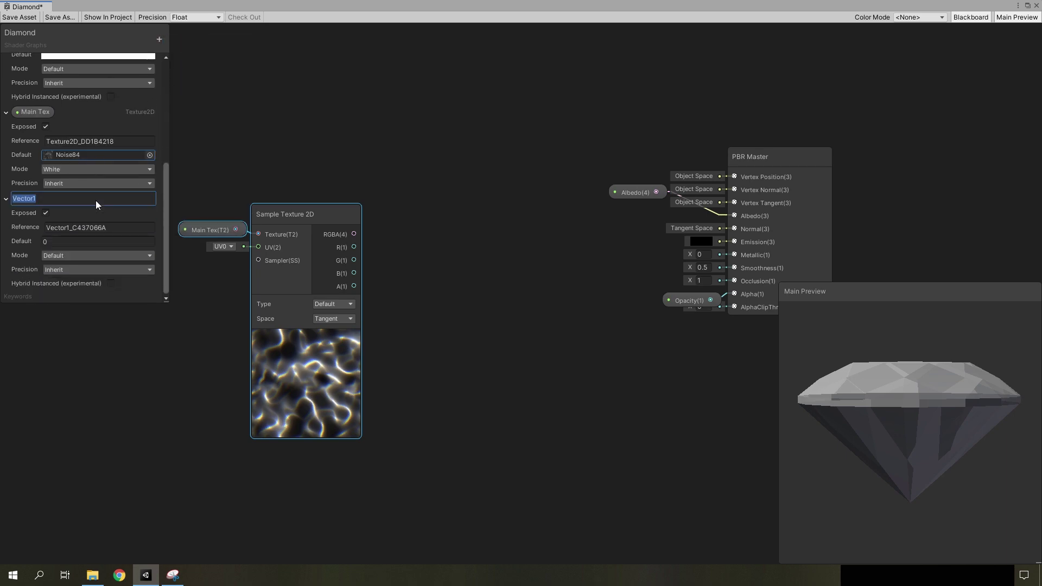
type("Em")
left_click_drag(27, 220, 34, 221)
left_click(164, 41)
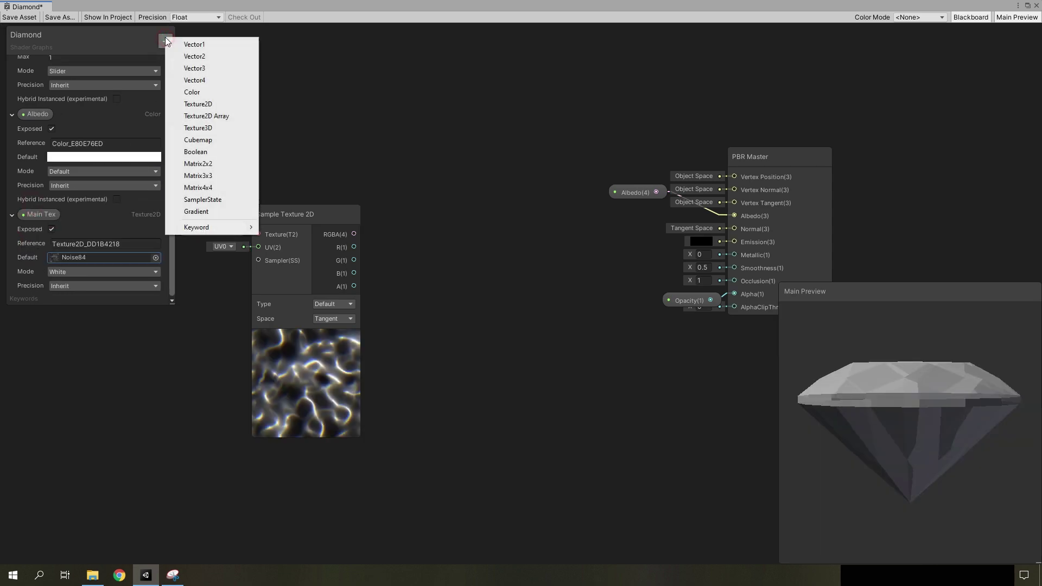
left_click(191, 92)
scroll(85, 246, "down", 3)
left_click(435, 190)
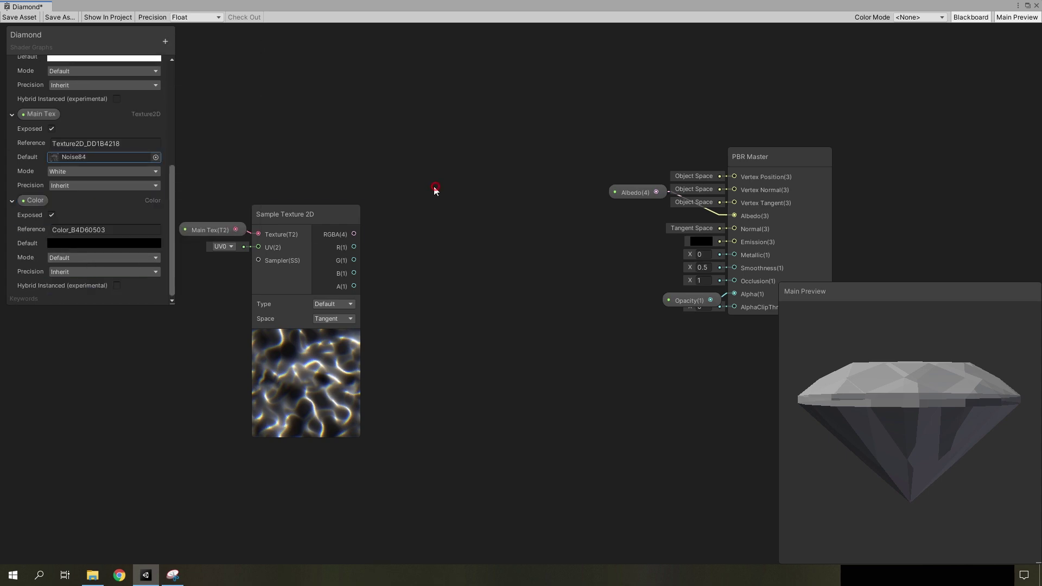
Step: Make the Color an HDR pale blue-white with raised intensity and drop it onto the graph
left_click(58, 244)
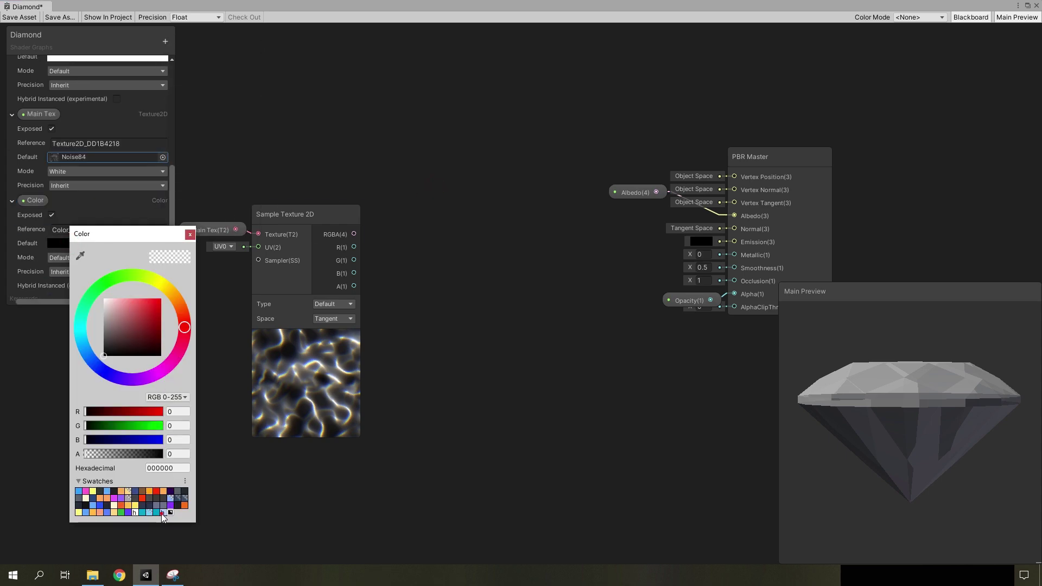
left_click(162, 513)
left_click(64, 259)
left_click(71, 254)
left_click(71, 281)
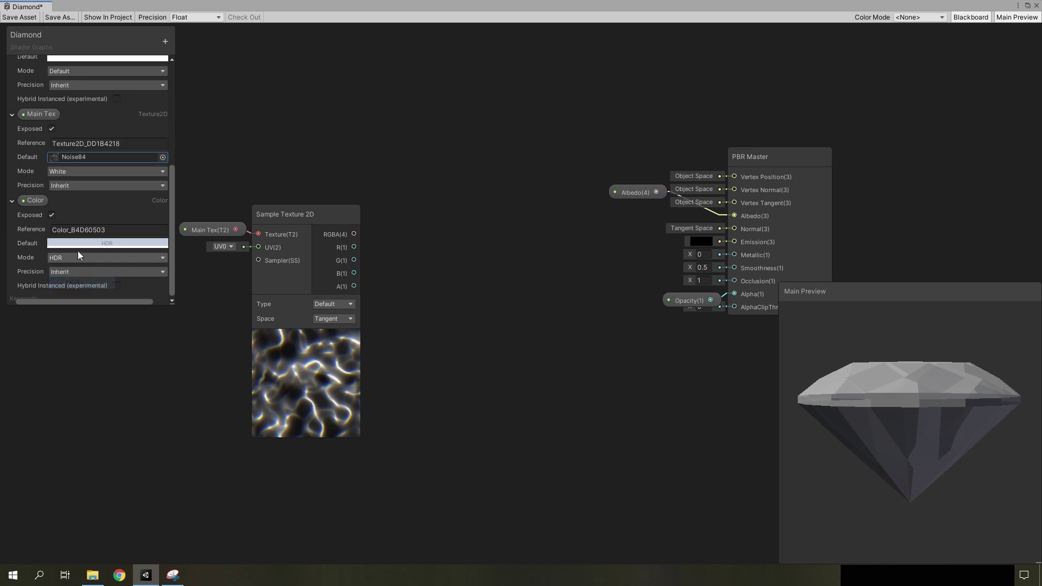
left_click(77, 243)
left_click(175, 548)
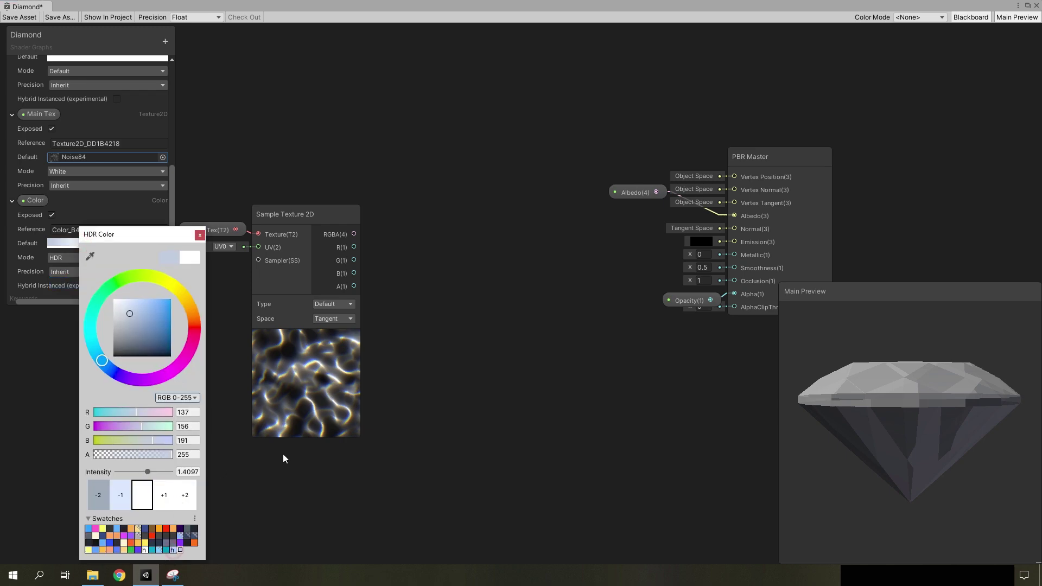
left_click(283, 459)
left_click_drag(35, 200, 452, 273)
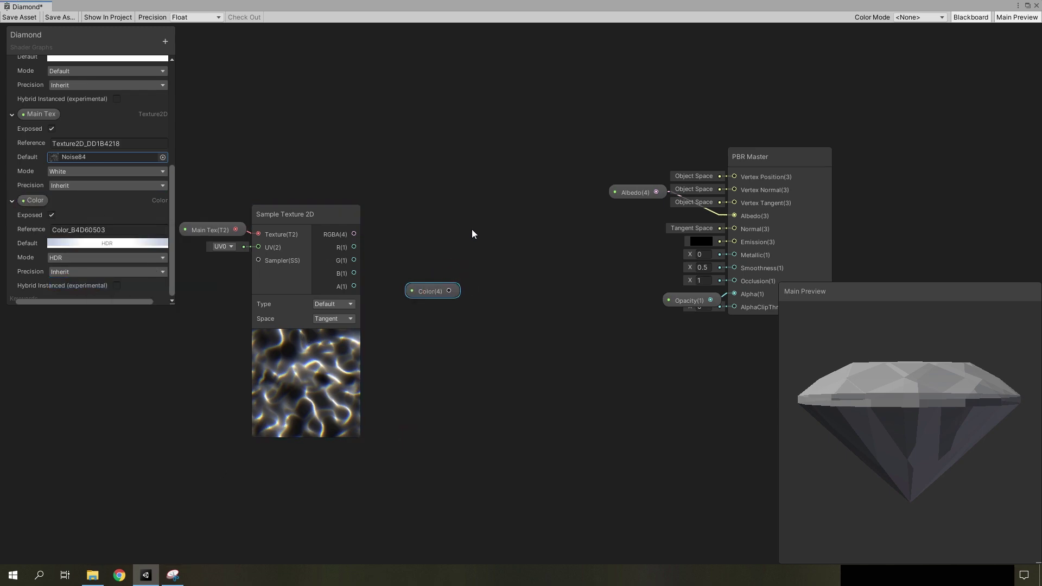
Step: Multiply the sampled Main Tex by the HDR Color and feed the result into Emission
key("space")
type("m")
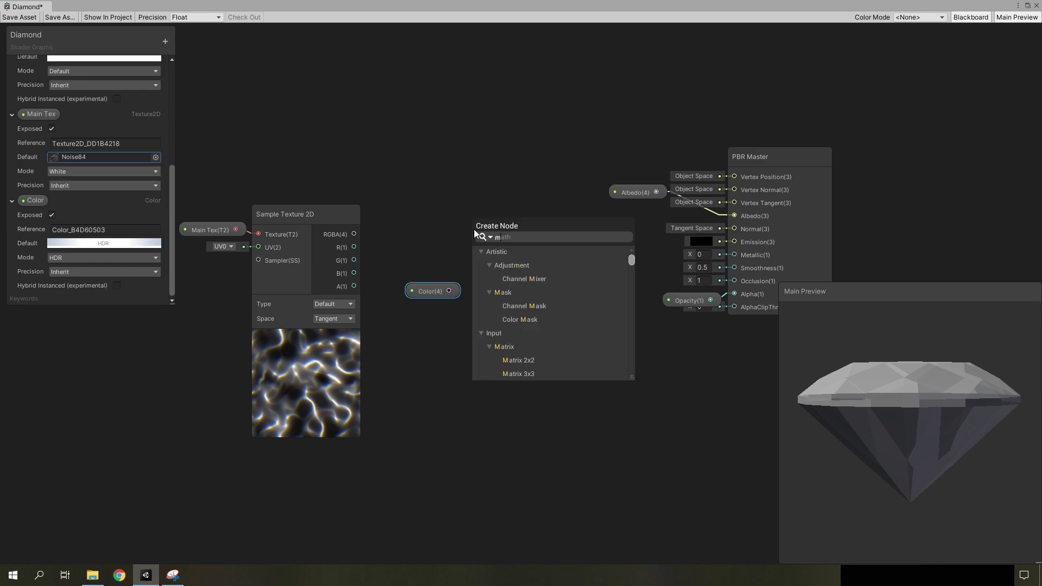
type("ult")
left_click(513, 279)
left_click_drag(354, 234, 481, 272)
left_click(419, 320)
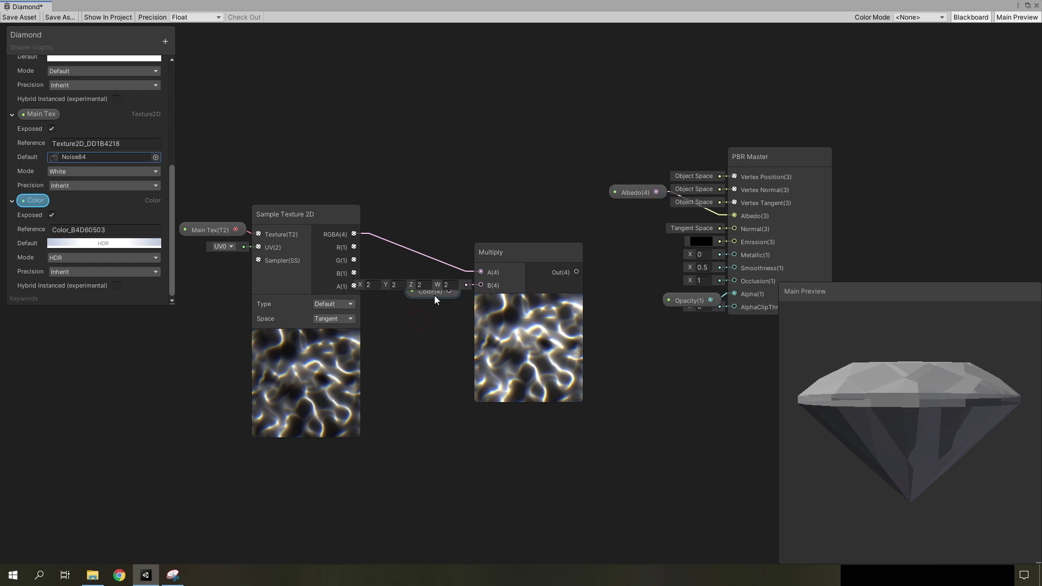
left_click_drag(423, 304, 391, 277)
left_click(396, 321)
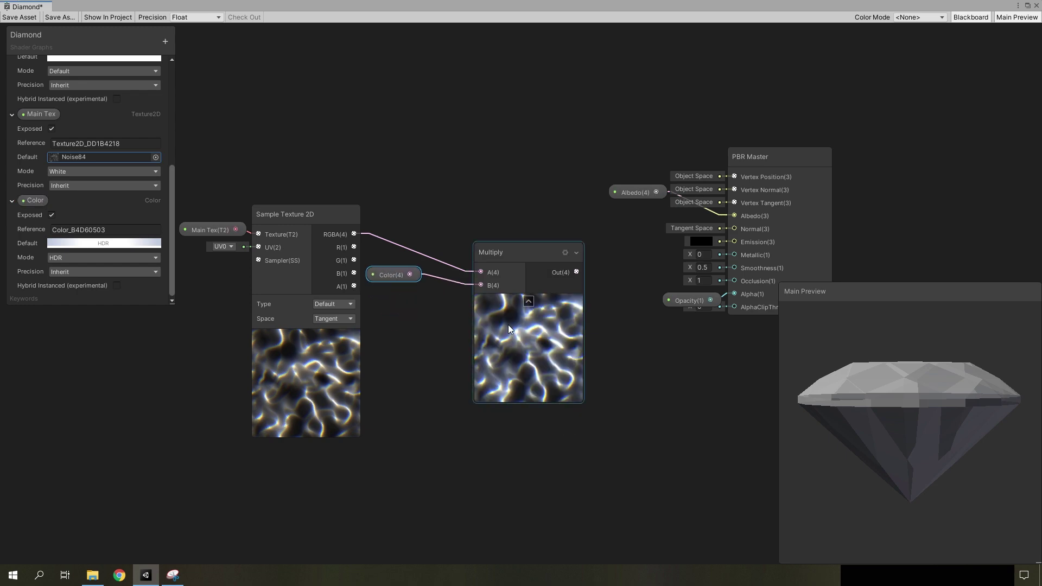
left_click_drag(508, 324, 474, 285)
left_click_drag(545, 235, 734, 240)
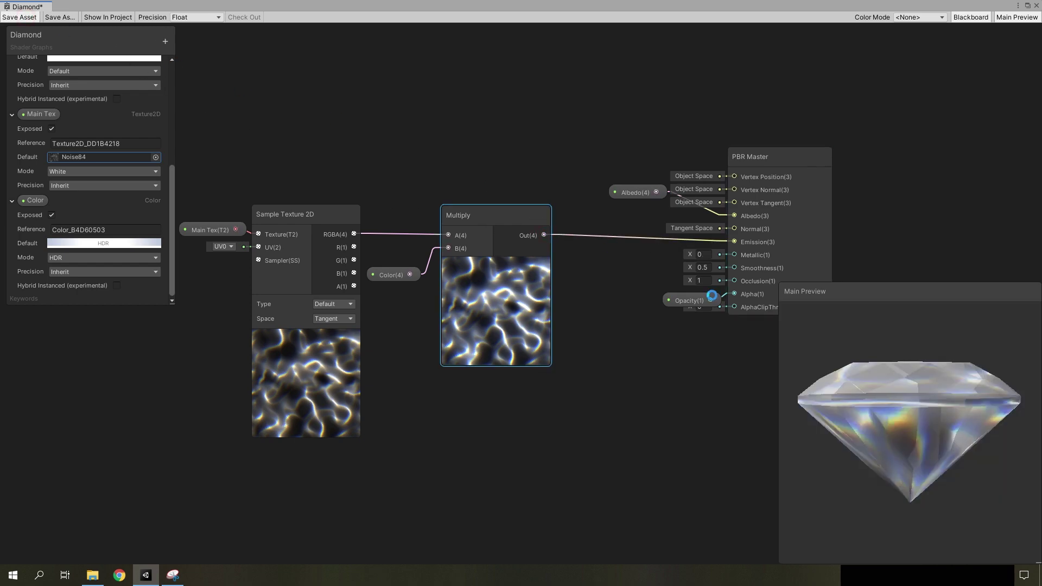
Step: Check the glowing preview and tidy the Opacity and PBR Master node positions
left_click_drag(913, 412, 972, 411)
scroll(720, 374, "down", 1)
left_click_drag(701, 310, 701, 304)
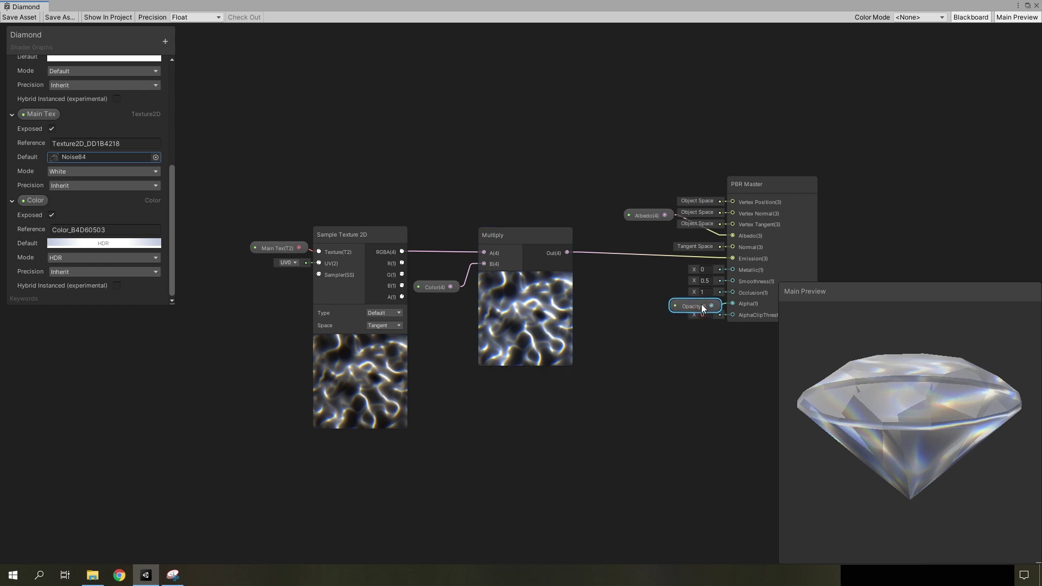
scroll(701, 304, "down", 1)
key("f")
mouse_move(588, 265)
left_mouse_down()
mouse_move(622, 263)
mouse_move(593, 267)
left_mouse_up()
left_click_drag(658, 332, 434, 183)
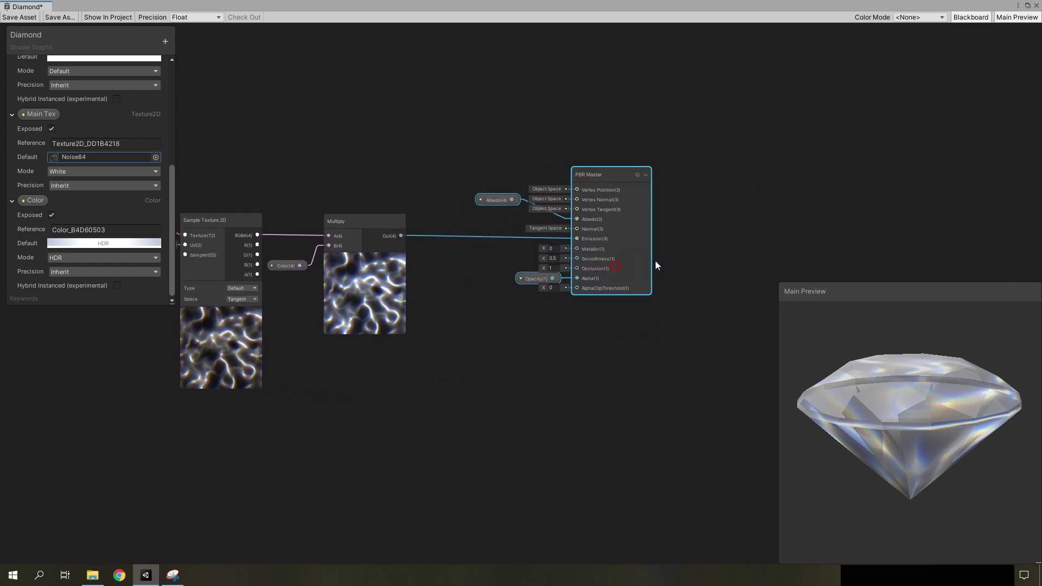
scroll(376, 403, "down", 1)
scroll(406, 302, "up", 3)
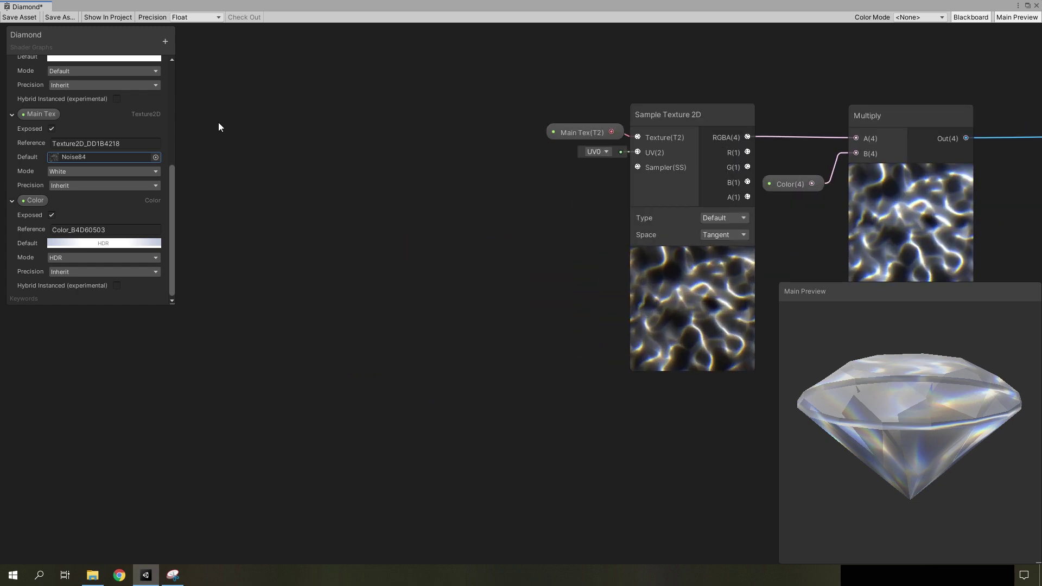
scroll(118, 80, "up", 3)
scroll(107, 202, "down", 3)
Step: Add a Texture2D property named Noise to the Blackboard
left_click(166, 42)
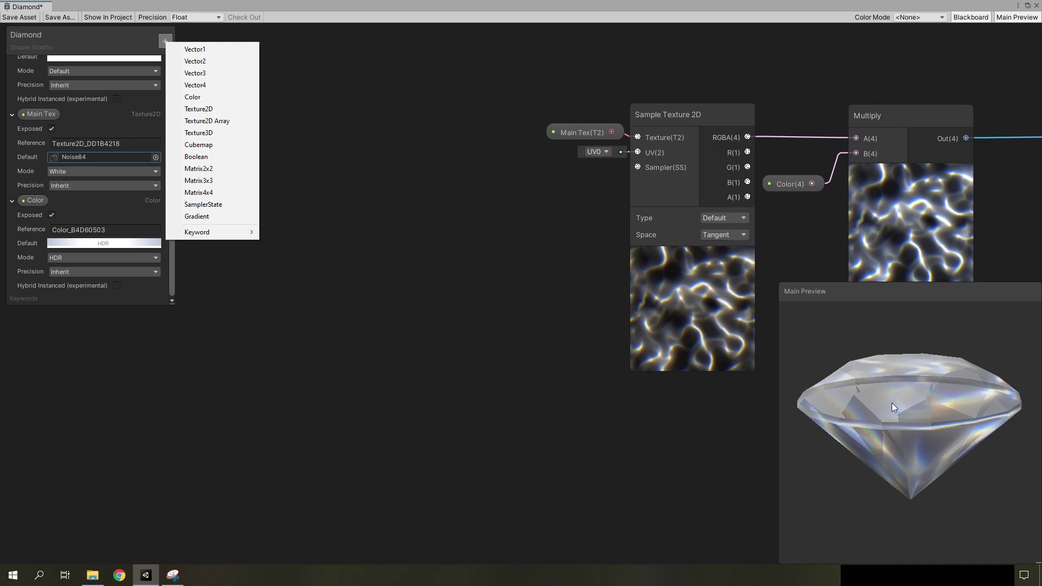
left_click(910, 389)
left_click_drag(910, 389, 911, 415)
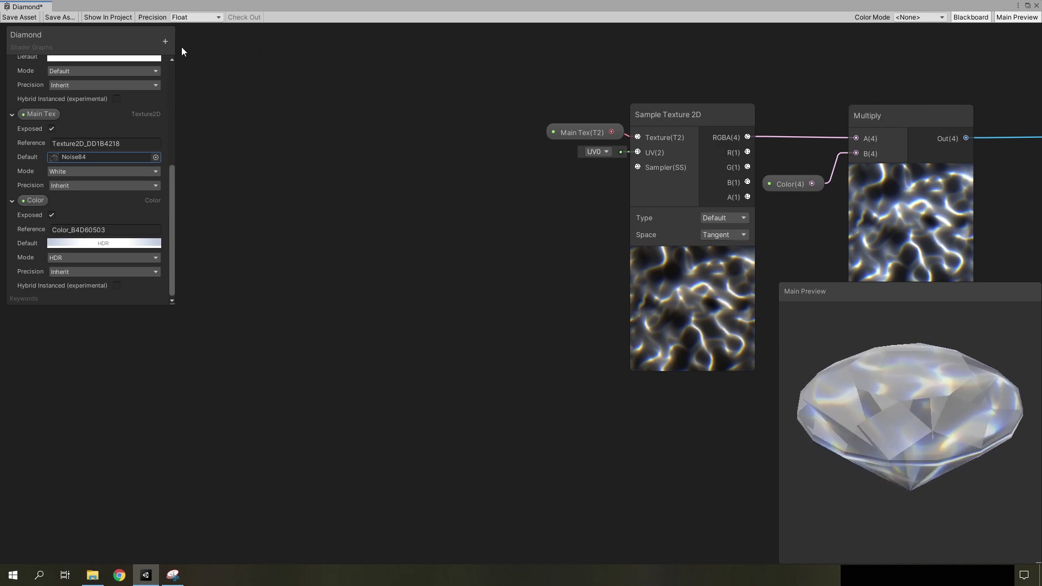
left_click(165, 42)
left_click(201, 109)
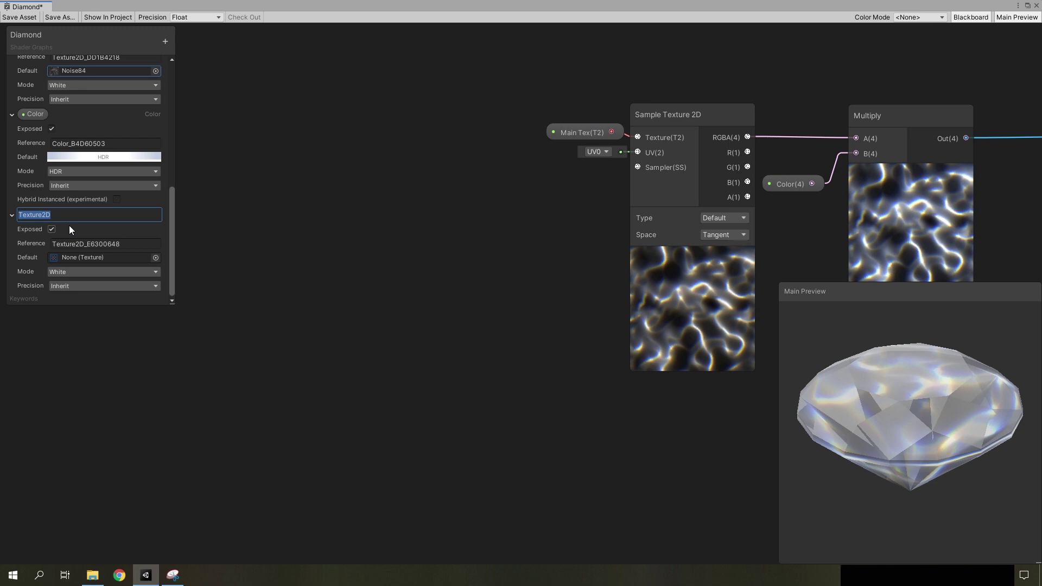
type("Noise")
key("Return")
Step: Collapse the Opacity, Albedo, Main Tex and Color property entries
scroll(10, 144, "up", 5)
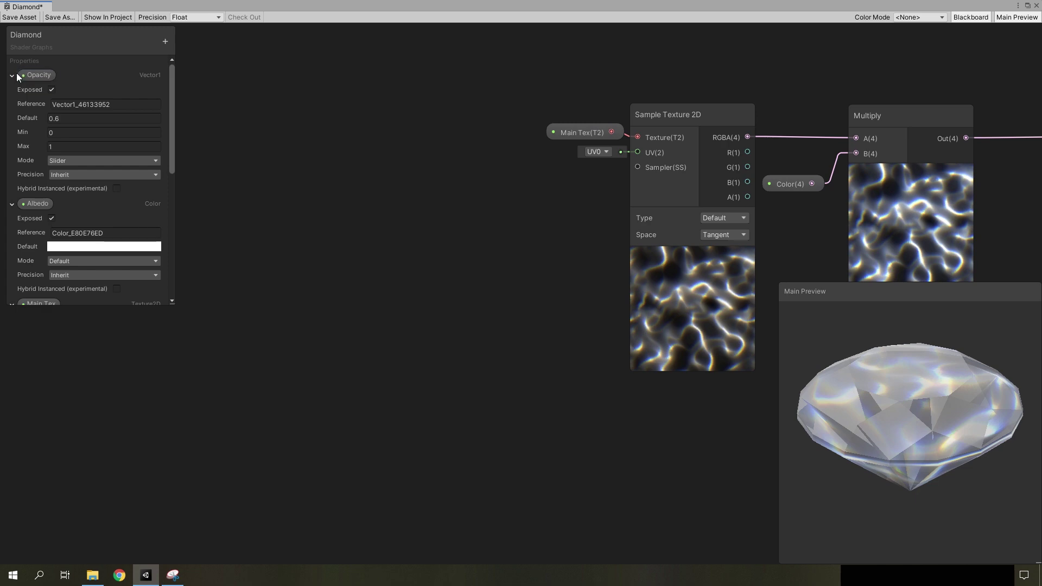
left_click(11, 77)
left_click(12, 91)
left_click(12, 106)
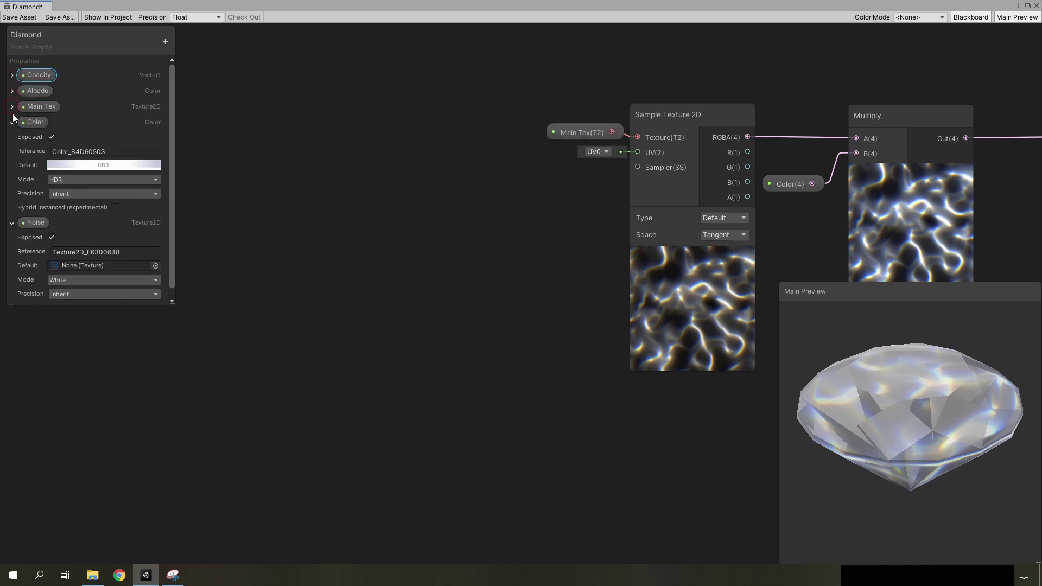
left_click(11, 124)
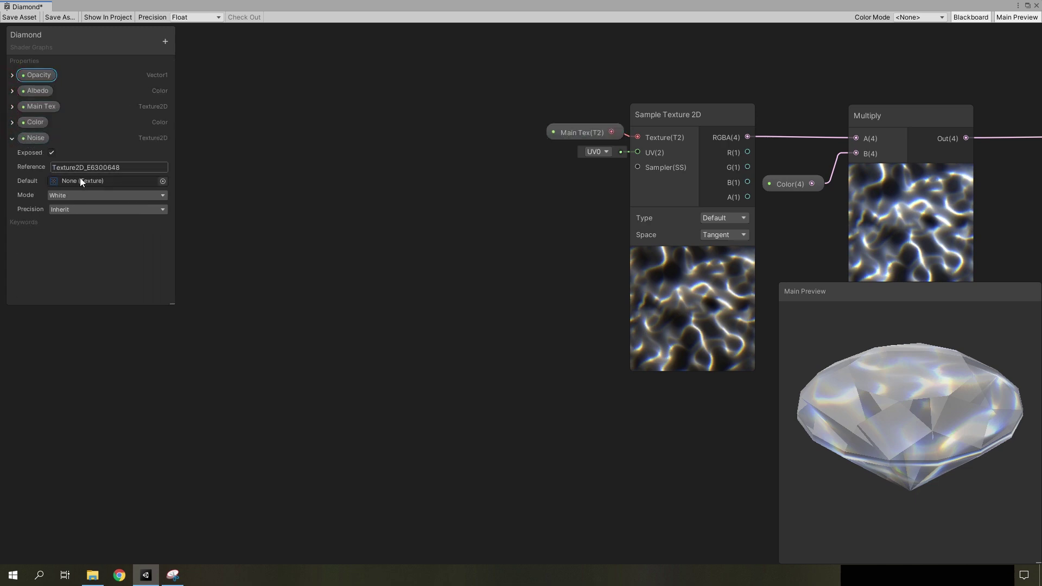
Step: Set Noise's default texture to Noise35 and place the property on the canvas
left_click(161, 181)
scroll(410, 292, "down", 10)
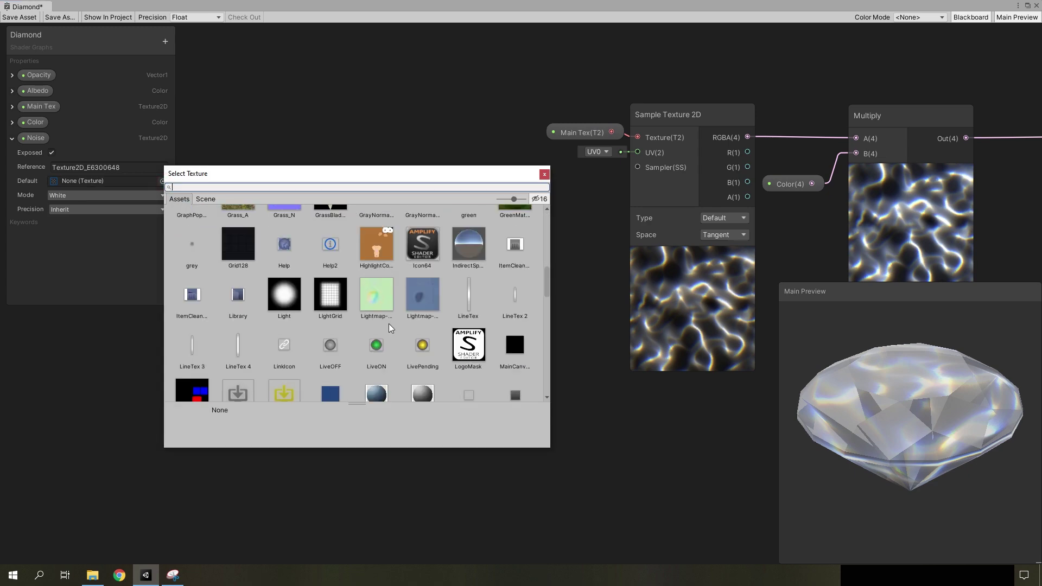
scroll(353, 309, "up", 5)
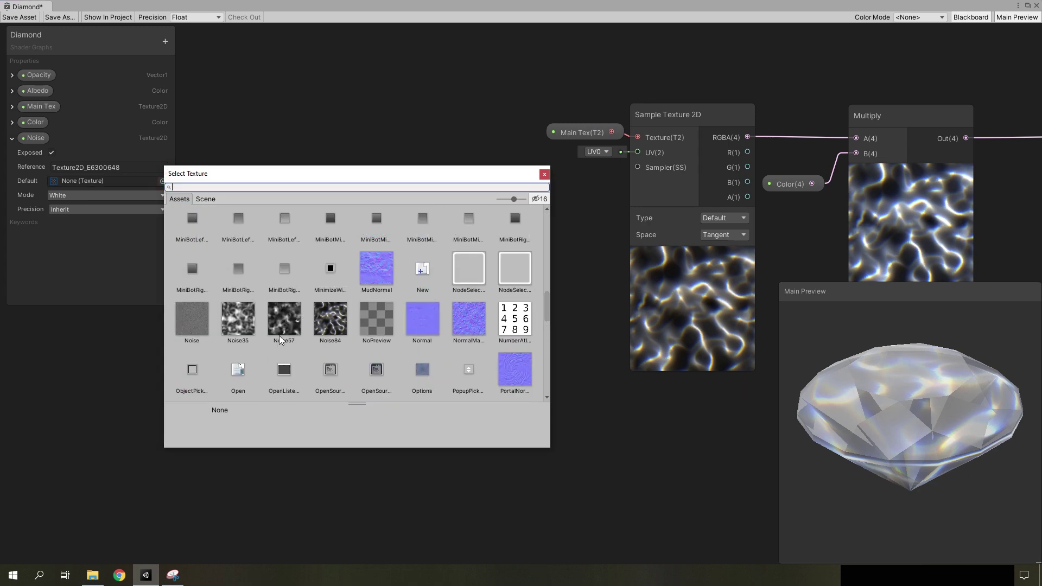
left_click(284, 320)
left_click(238, 320)
left_click(44, 181)
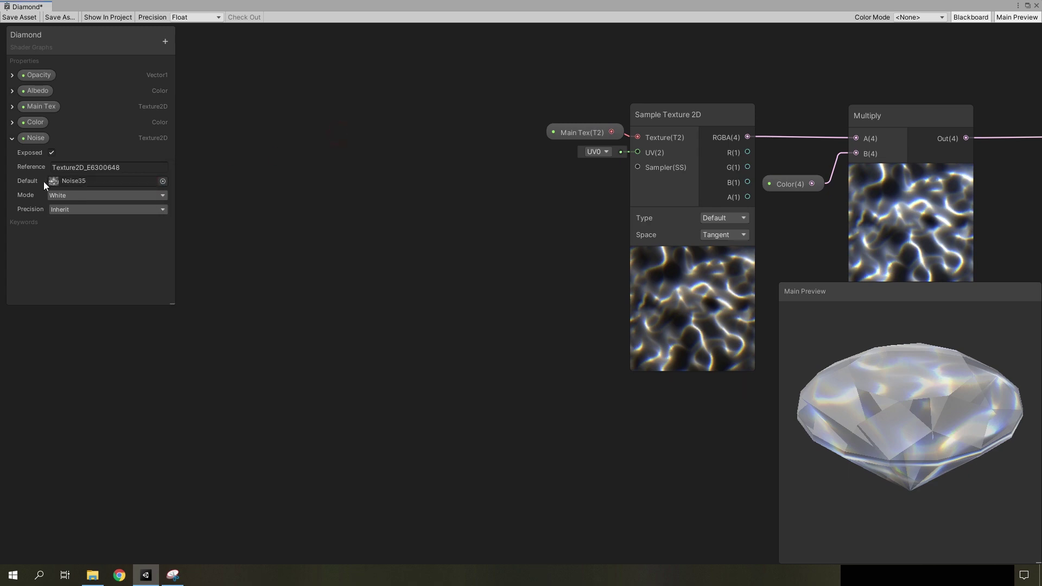
left_click_drag(389, 373, 470, 419)
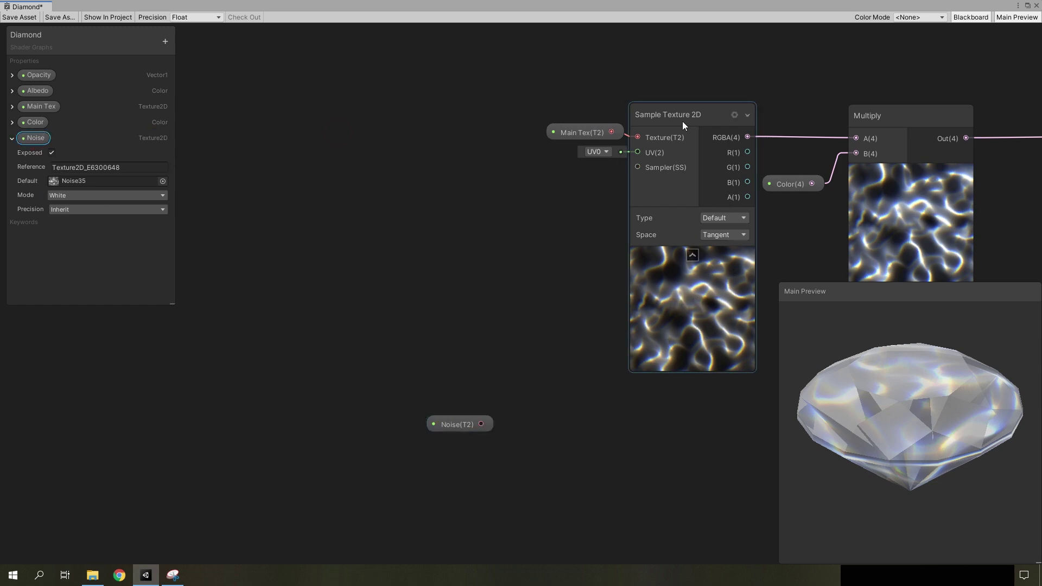
Step: Create a Parallax Occlusion Mapping node and wire Noise into its Heightmap input
left_click_drag(458, 423, 247, 252)
right_click(363, 239)
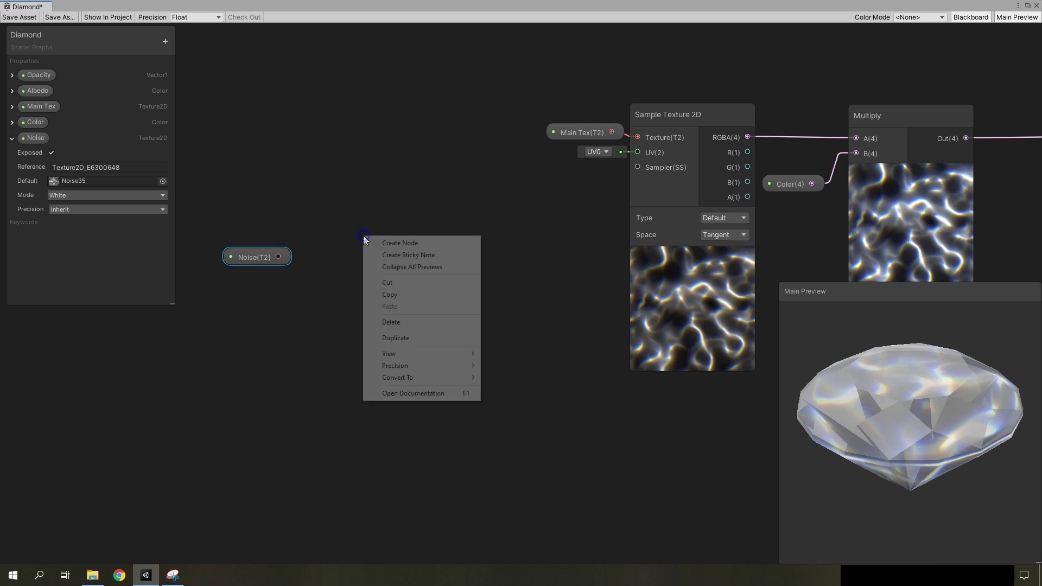
left_click(383, 242)
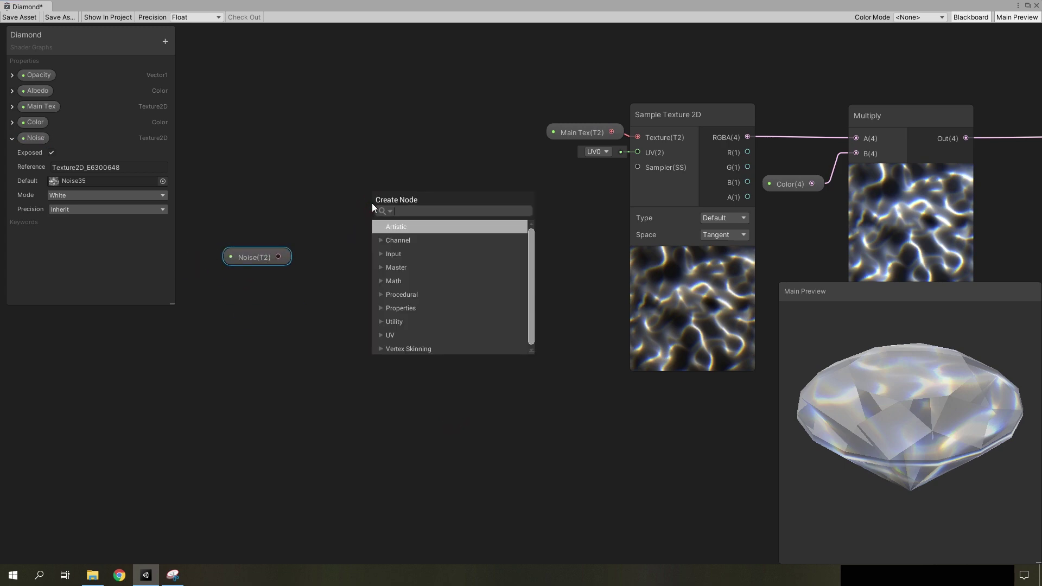
type("psa")
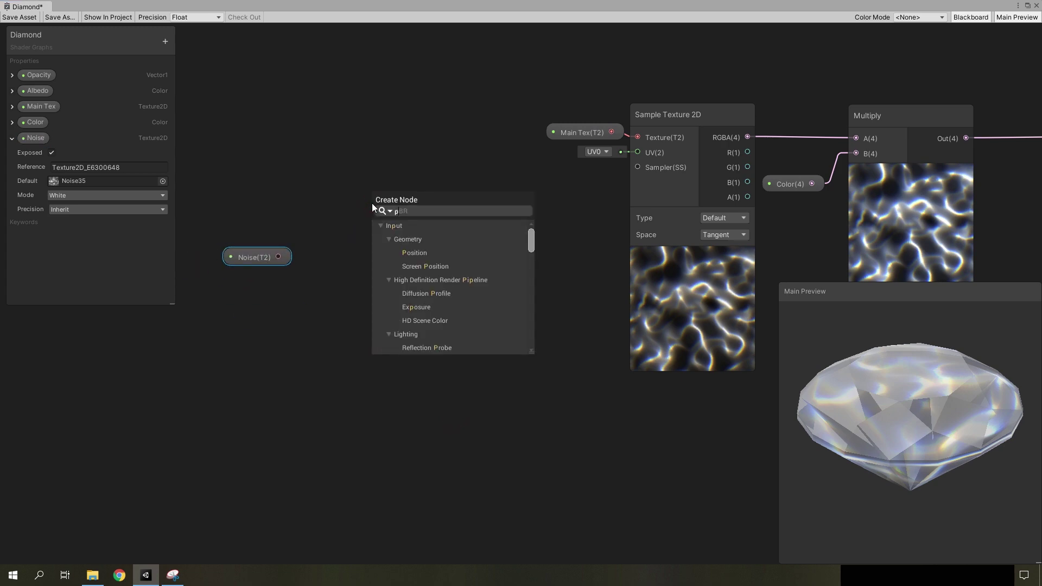
key("BackSpace")
type("arr")
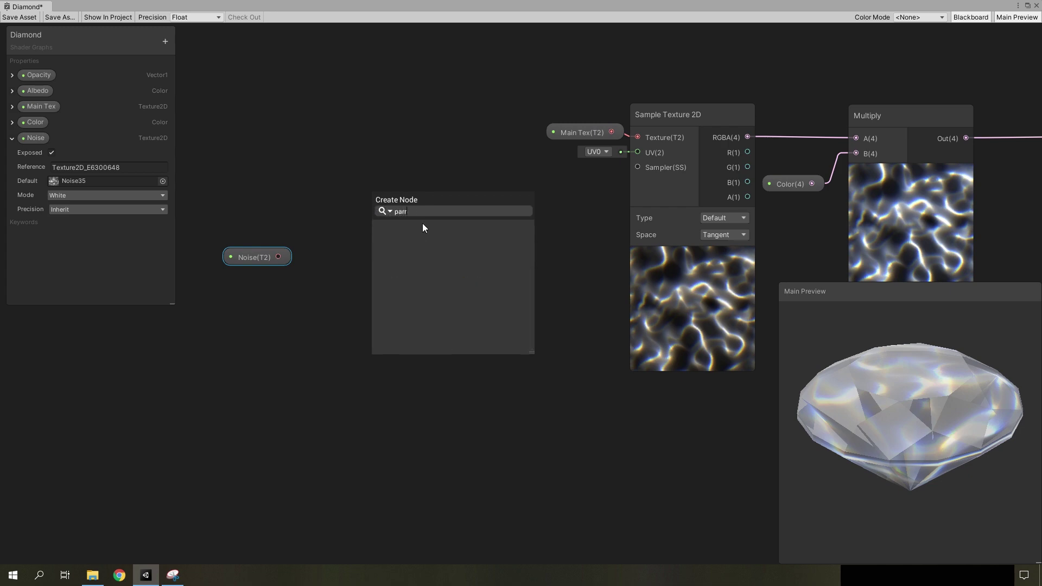
key("BackSpace")
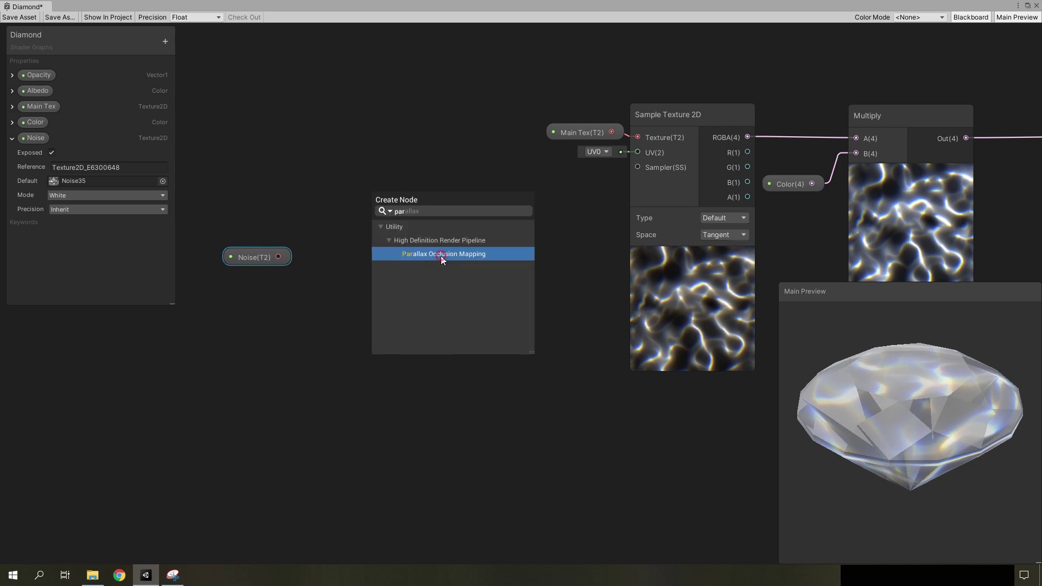
left_click(439, 255)
left_click(258, 257)
left_click_drag(258, 256, 381, 250)
Step: Connect the ParallaxUVs output to the Main Tex Sample Texture 2D's UV input
key("space")
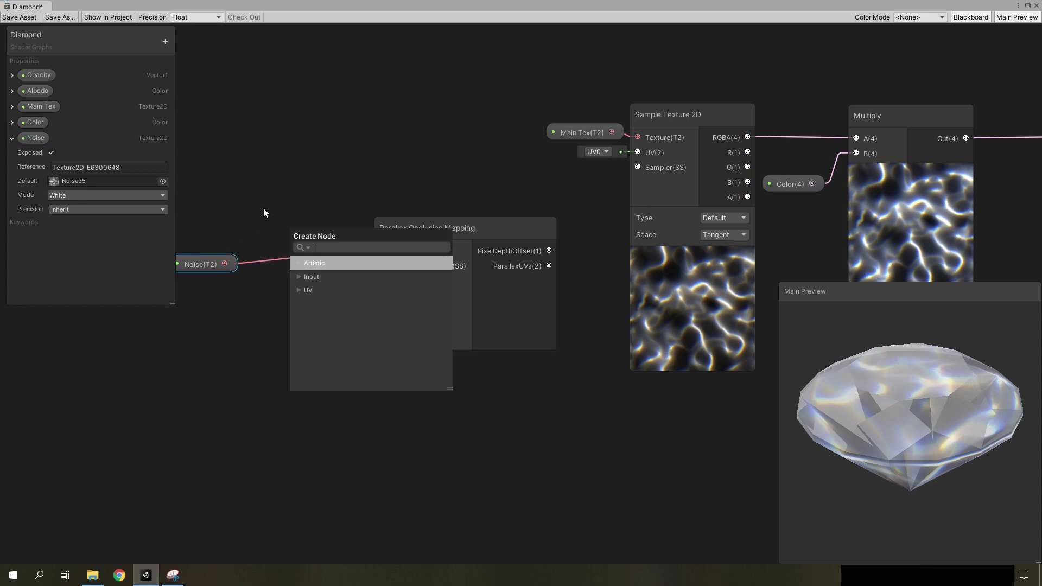
left_click(205, 261)
left_click_drag(206, 260, 305, 231)
left_click(381, 320)
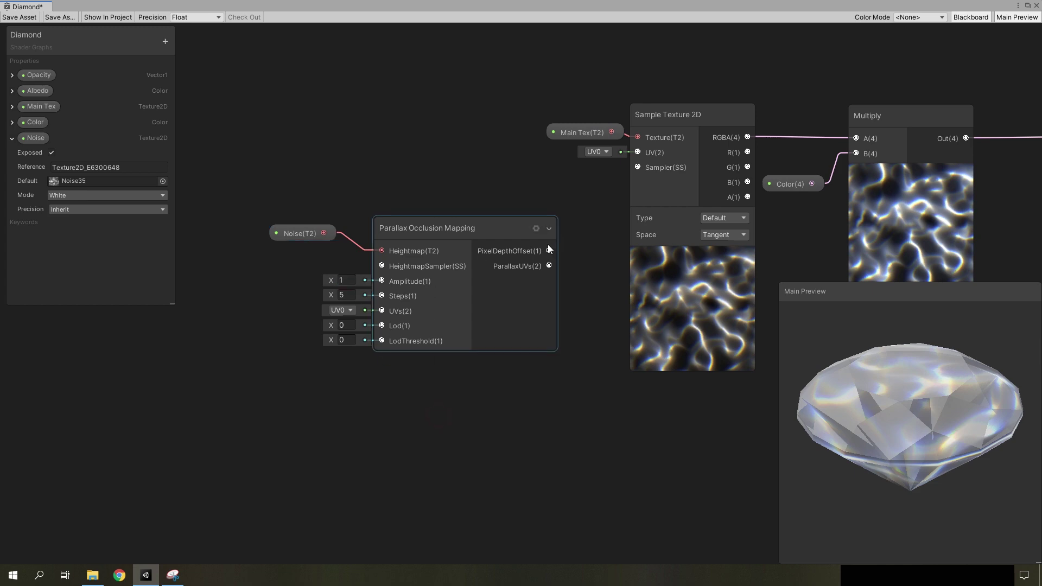
middle_click_drag(576, 311, 374, 325)
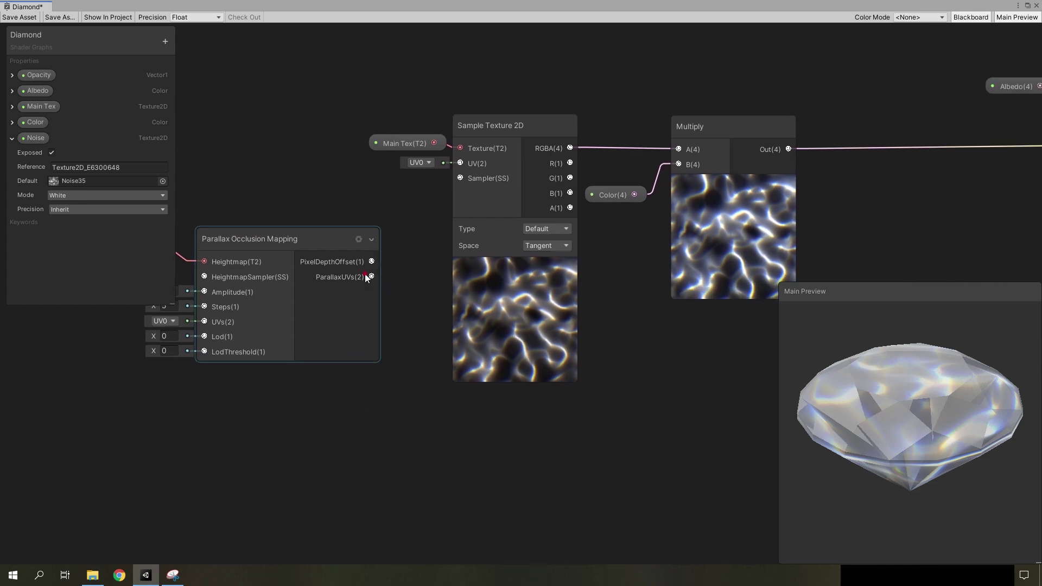
scroll(336, 405, "up", 2)
middle_click_drag(395, 399, 464, 320)
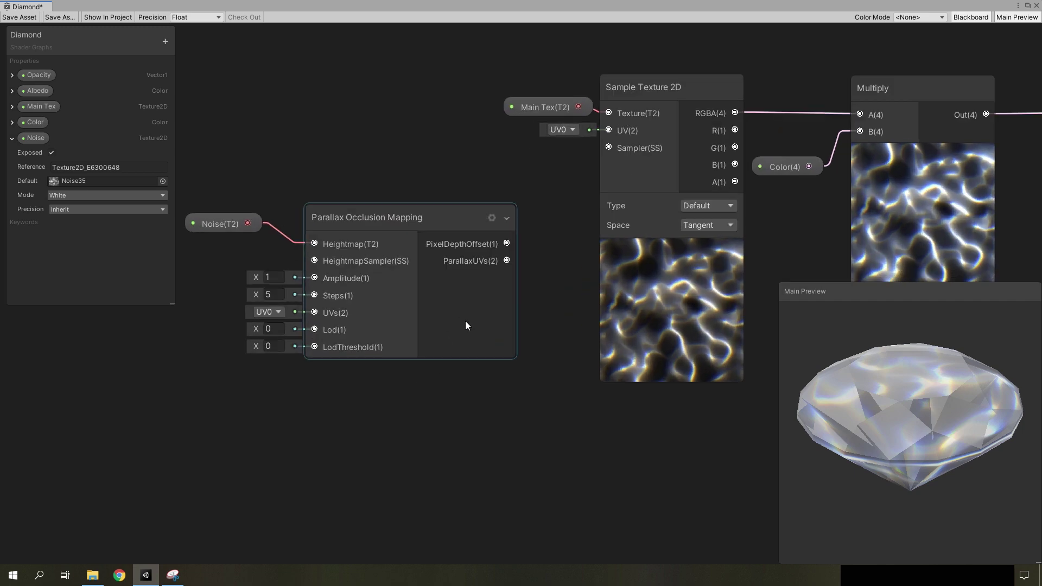
left_click_drag(507, 261, 608, 130)
left_click(522, 260)
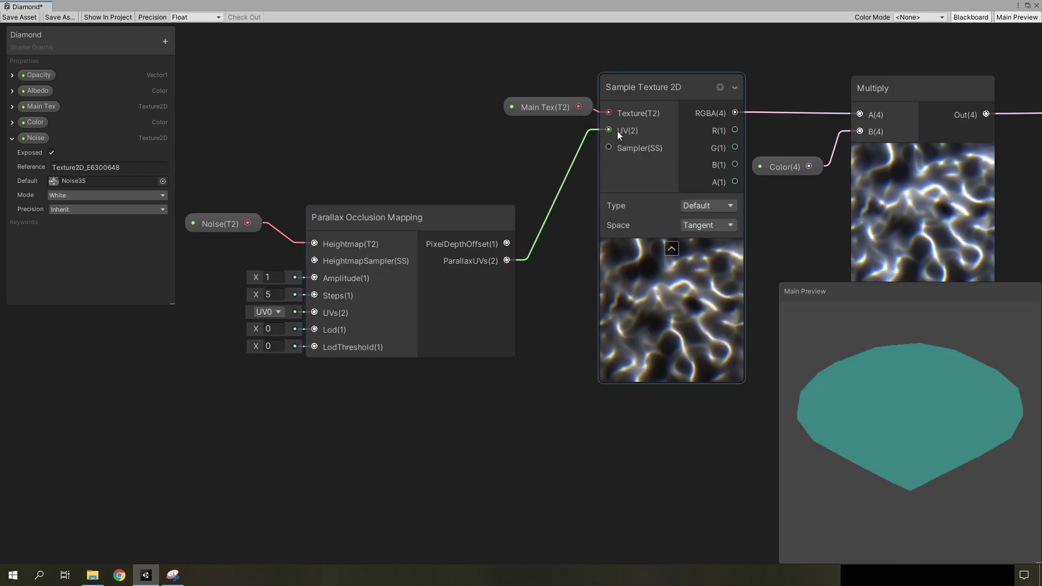
Step: Set the parallax Amplitude to 20 and move the parallax nodes up and right
left_click_drag(883, 383, 868, 401)
scroll(733, 410, "down", 2)
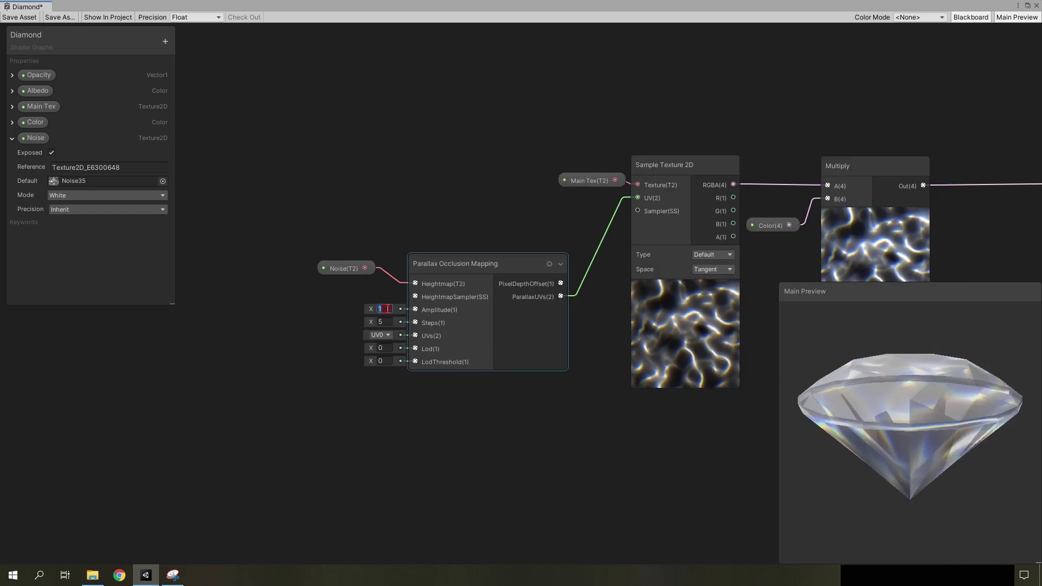
type("20")
key("Return")
left_click_drag(924, 411, 896, 379)
left_click_drag(325, 227, 493, 323)
left_click_drag(545, 342, 578, 297)
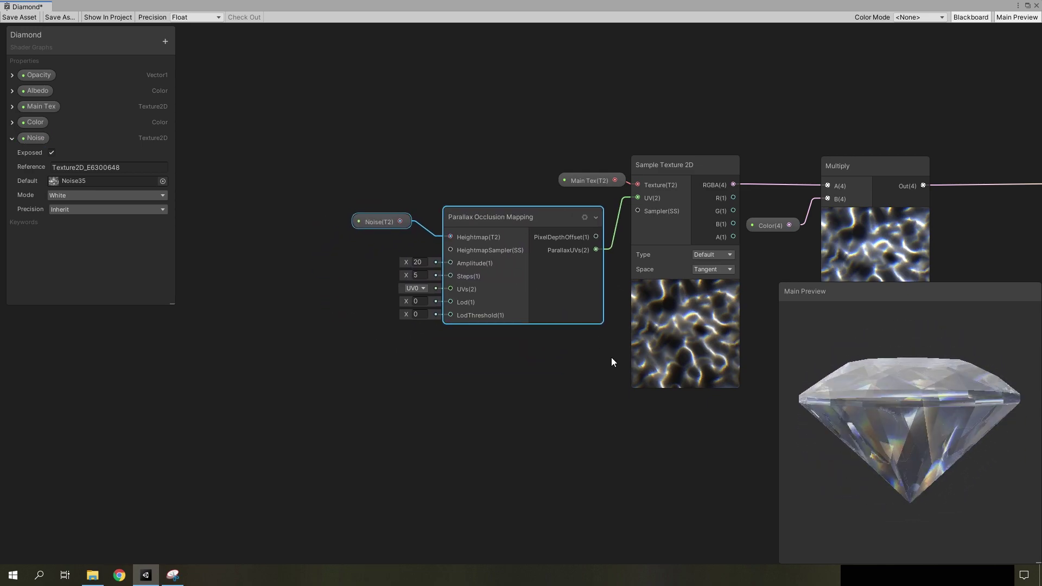
scroll(610, 418, "down", 2)
Step: Add a Vector1 property named Smoothness with default 0.8
scroll(348, 215, "up", 3)
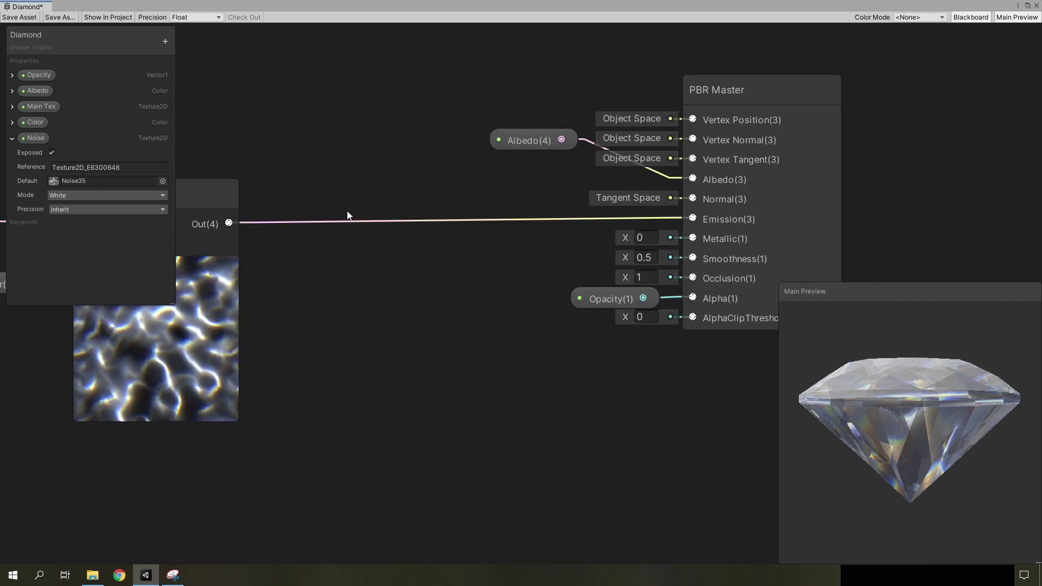
left_click(173, 42)
left_click(204, 46)
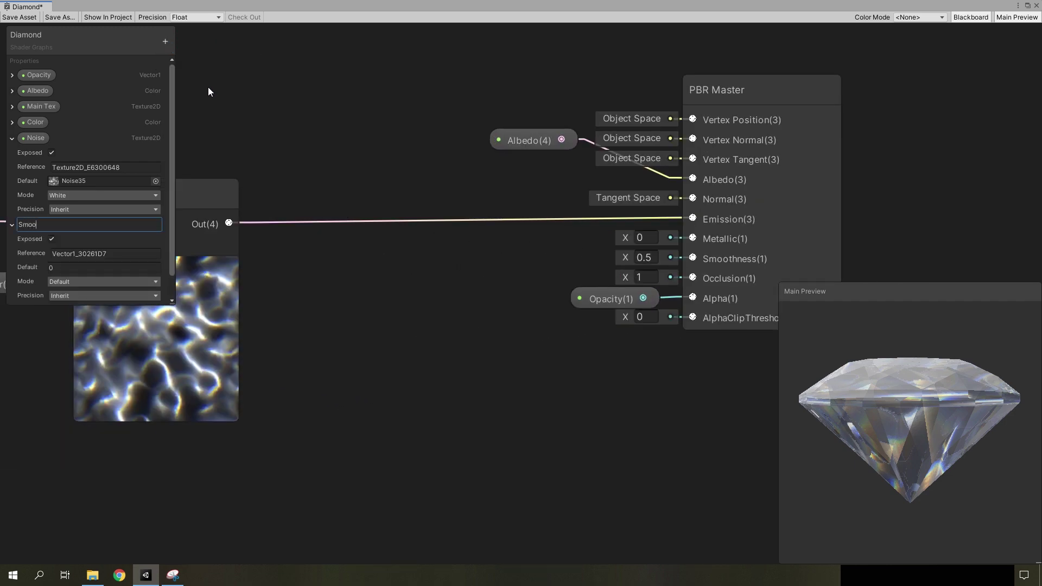
left_click(66, 267)
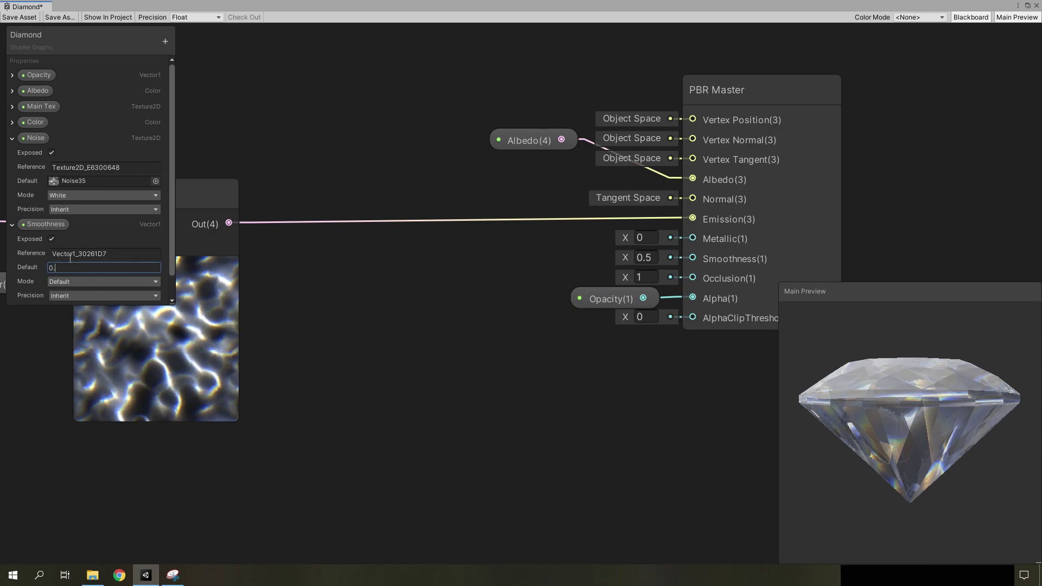
type("0.8")
left_click(258, 281)
Step: Place Smoothness beside the PBR Master and collapse the Smoothness and Noise entries
left_click_drag(82, 235, 693, 259)
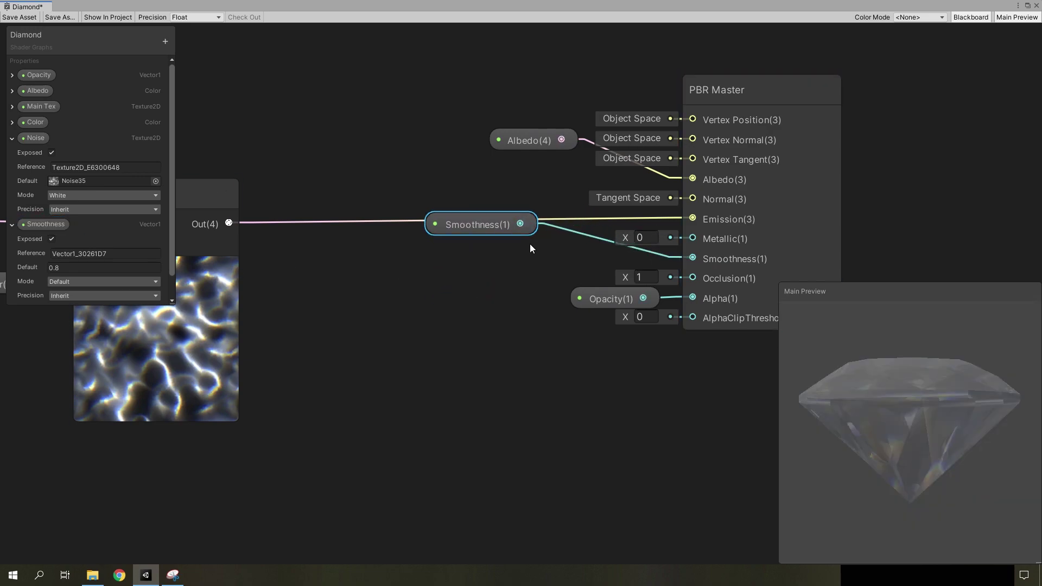
left_click_drag(483, 226, 545, 262)
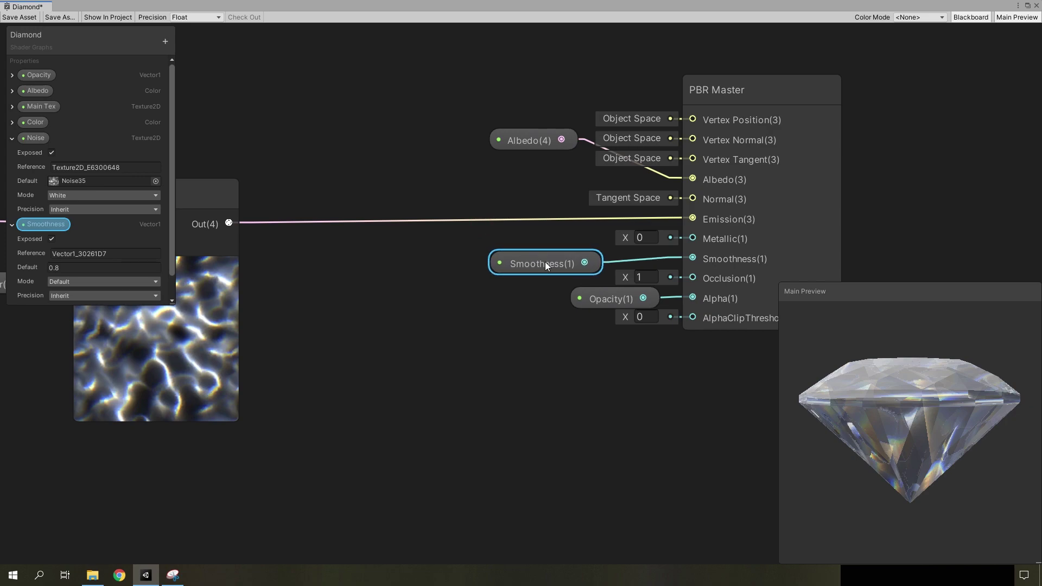
left_click(12, 225)
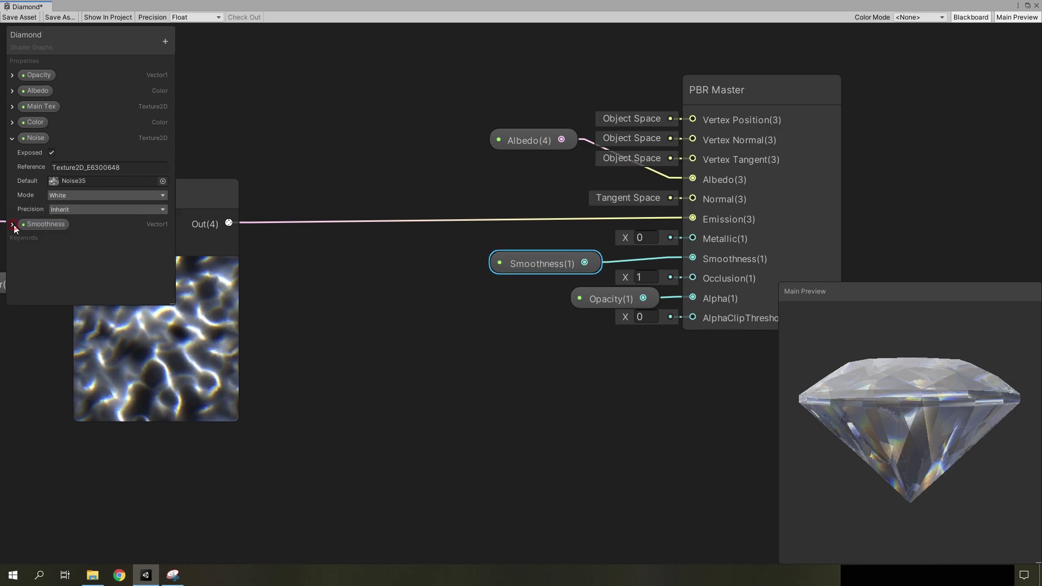
left_click(13, 139)
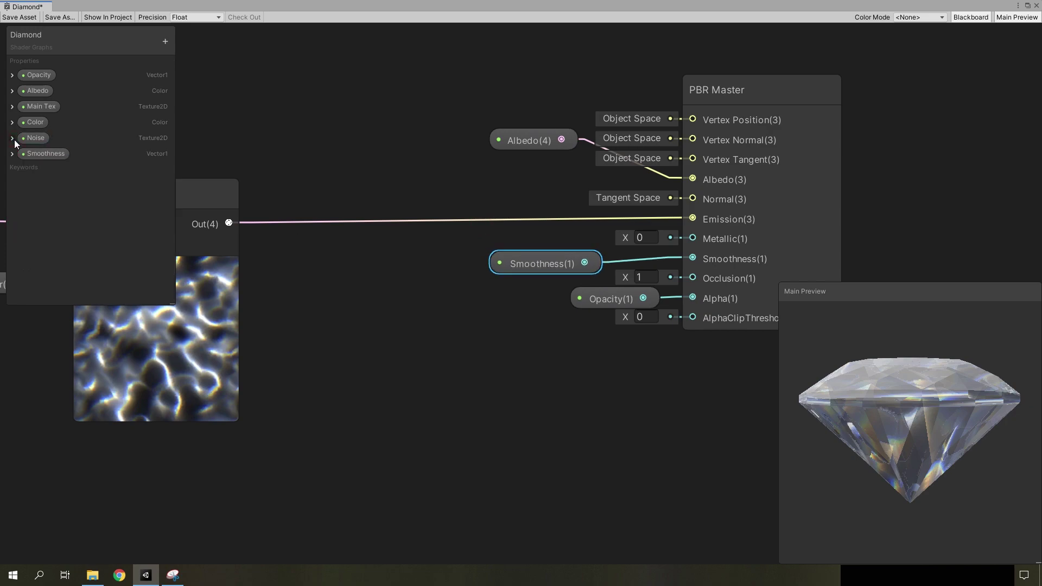
Step: Add a Vector1 property named Metallic with default 0.1
left_click(166, 41)
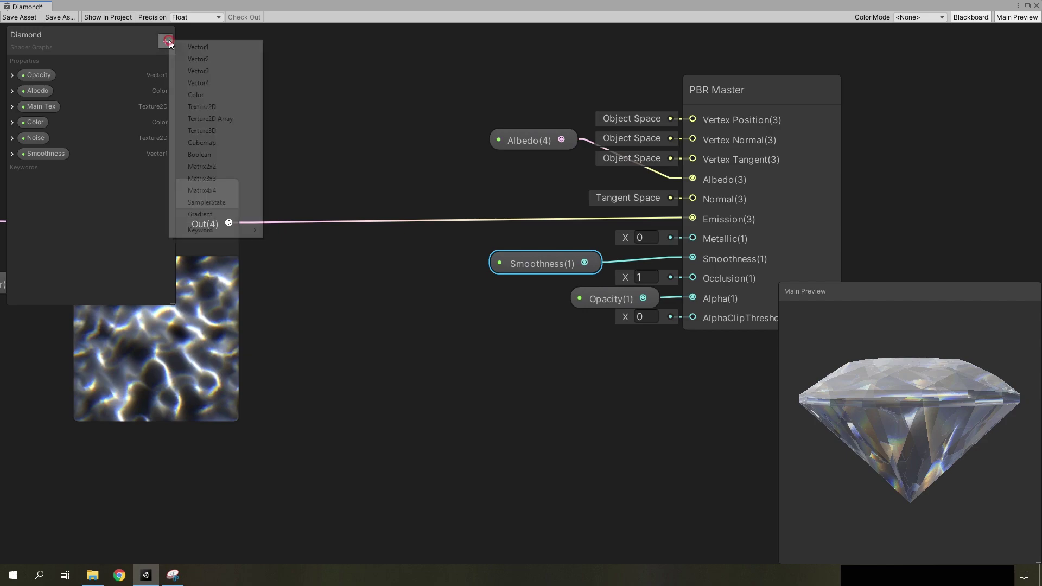
left_click(198, 47)
type("Mett")
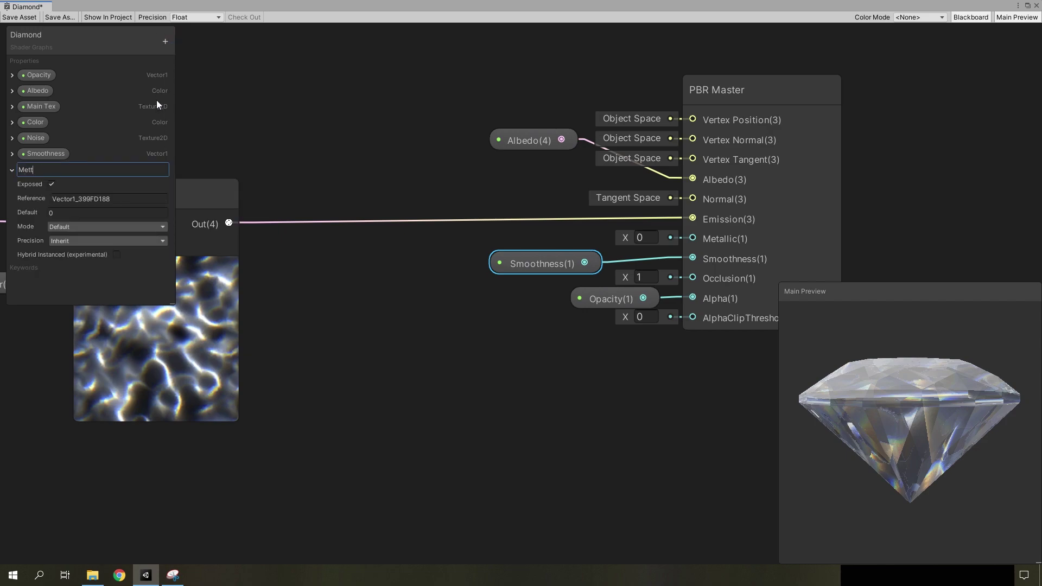
key("BackSpace")
type("allic")
left_click(97, 213)
type("0.1")
left_click(21, 170)
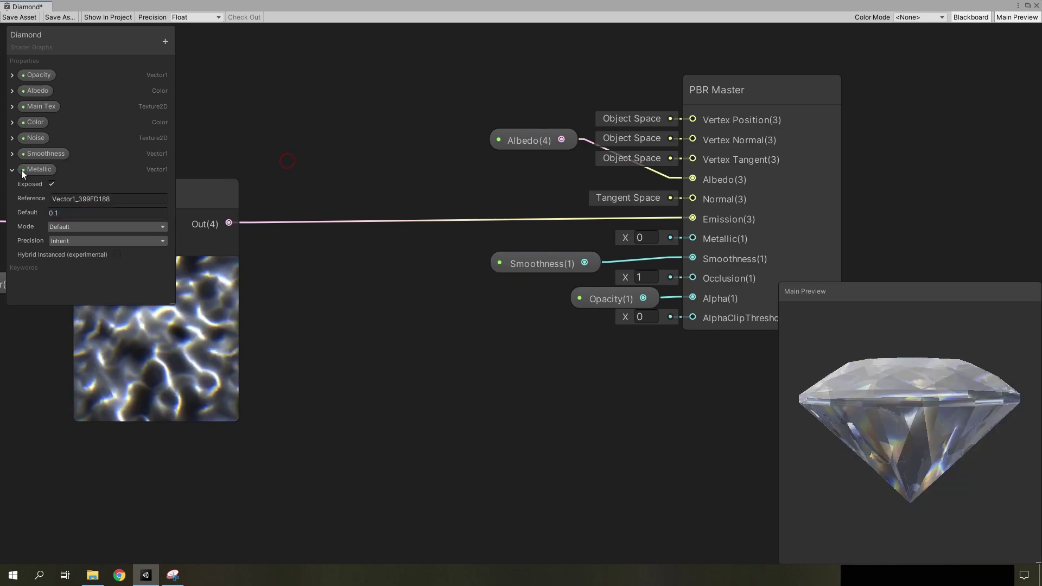
Step: Place the Metallic node next to the PBR Master's Metallic input
left_click_drag(537, 232, 693, 238)
left_click(514, 202)
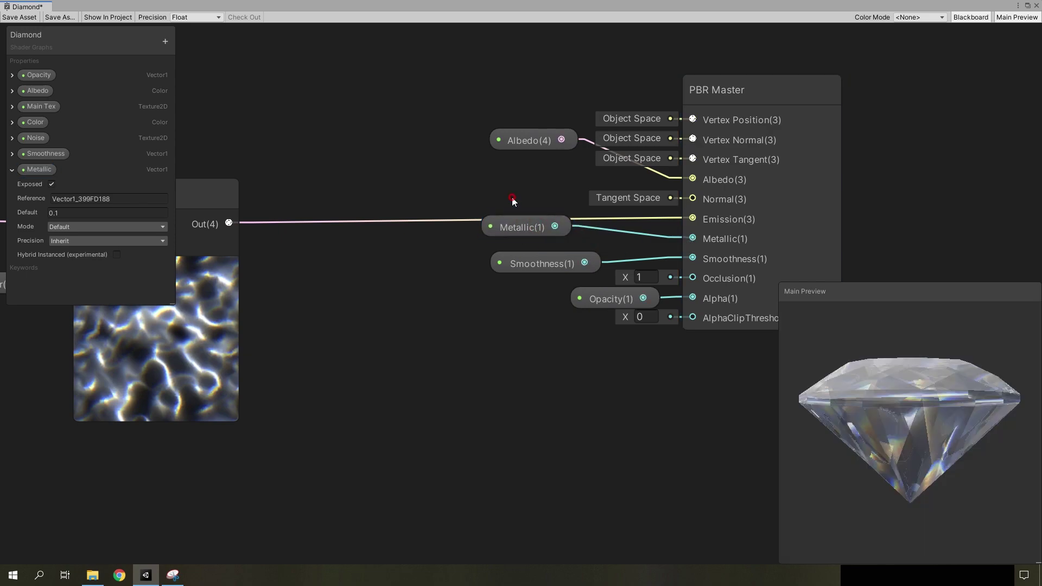
left_click_drag(529, 226, 546, 232)
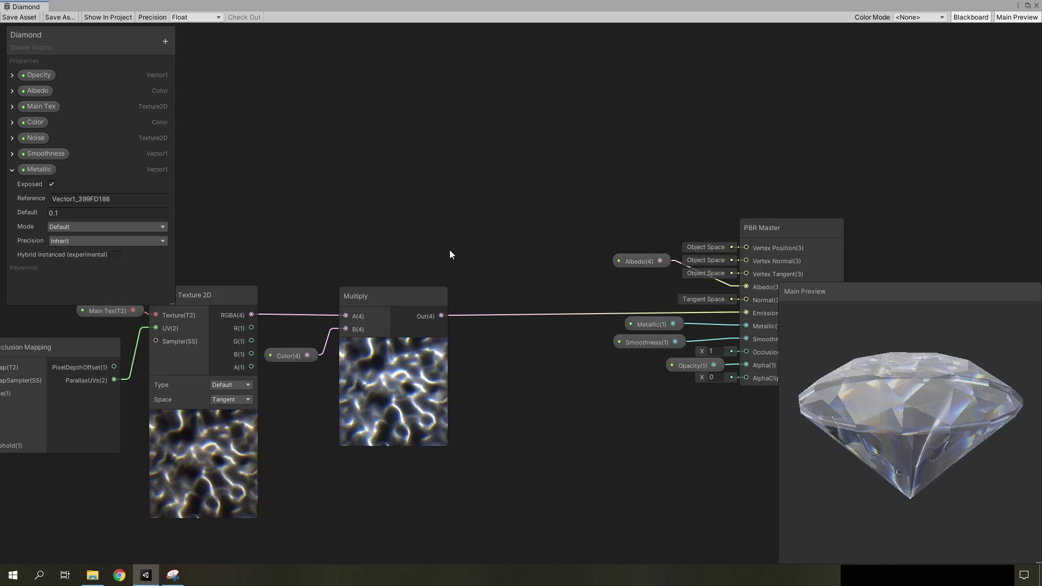
scroll(339, 244, "down", 3)
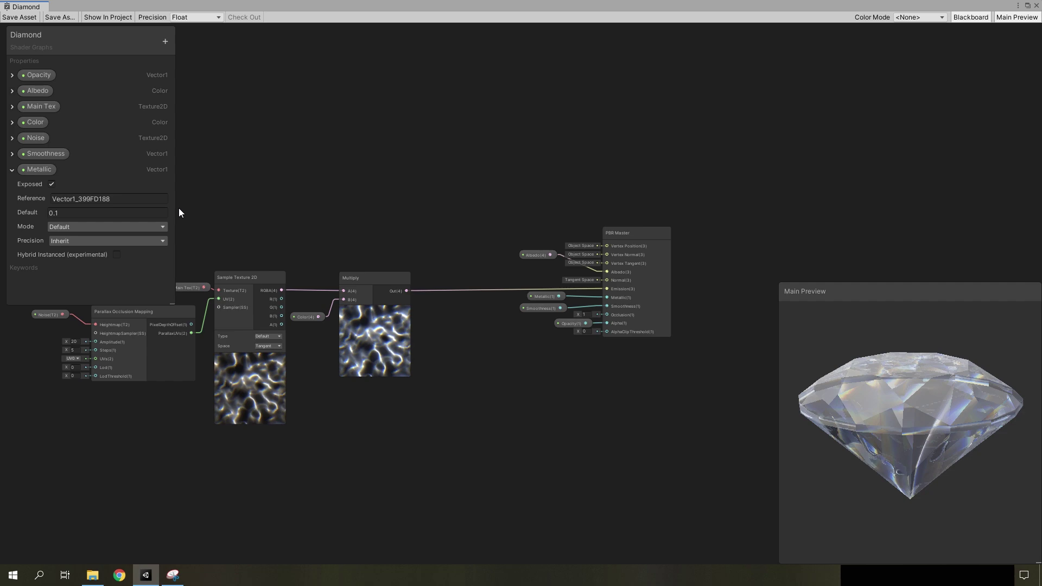
Step: Collapse the Metallic entry and add a Fresnel Effect node with Power 6
left_click(12, 169)
right_click(397, 190)
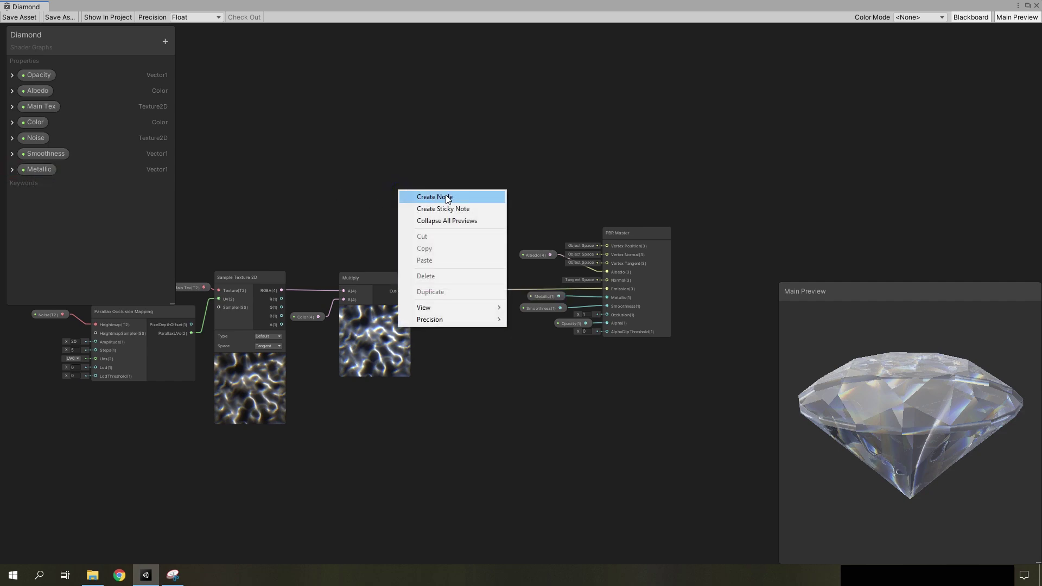
left_click(422, 199)
type("fre")
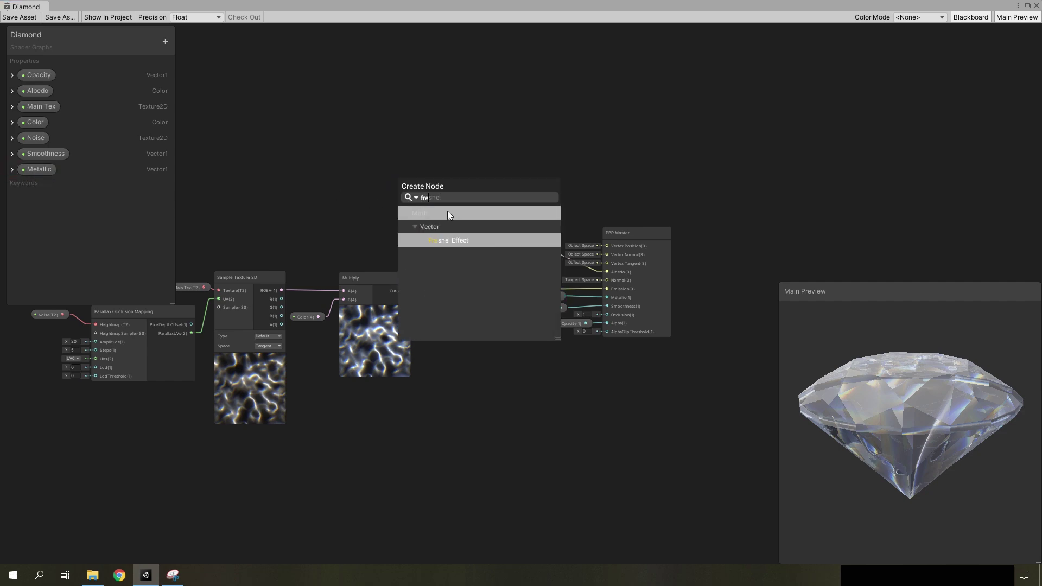
left_click(441, 240)
scroll(429, 243, "up", 3)
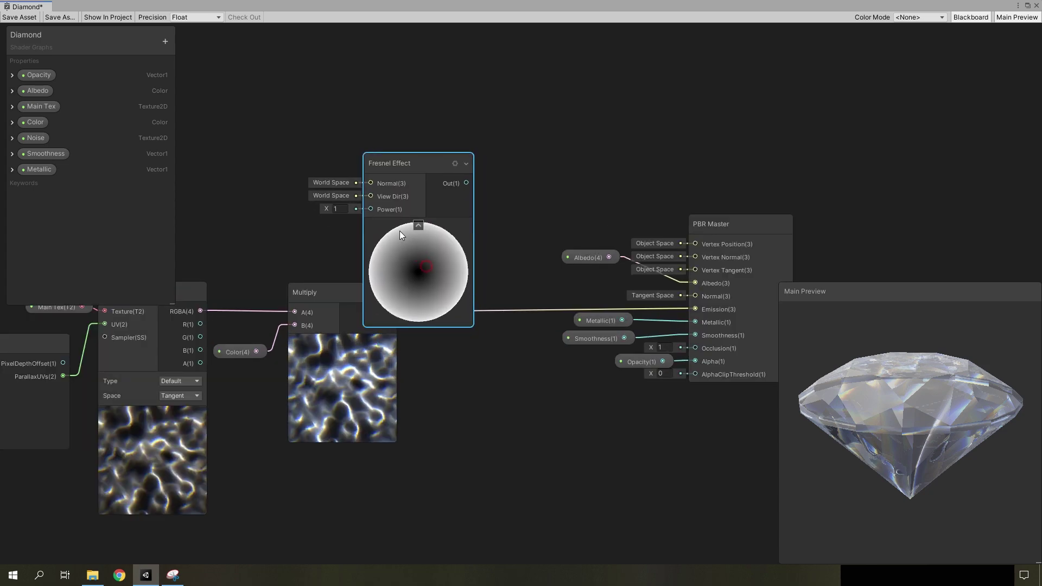
left_click_drag(399, 231, 299, 189)
left_click(319, 190)
type("6")
Step: Multiply the Fresnel output by 0.3 with a new Multiply node
right_click(439, 185)
left_click(463, 189)
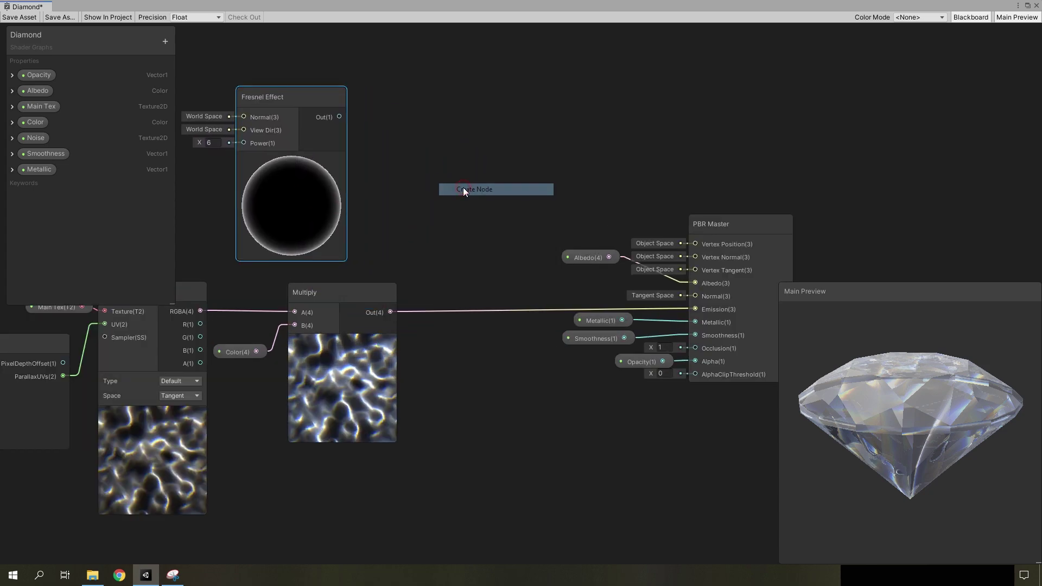
type("mul")
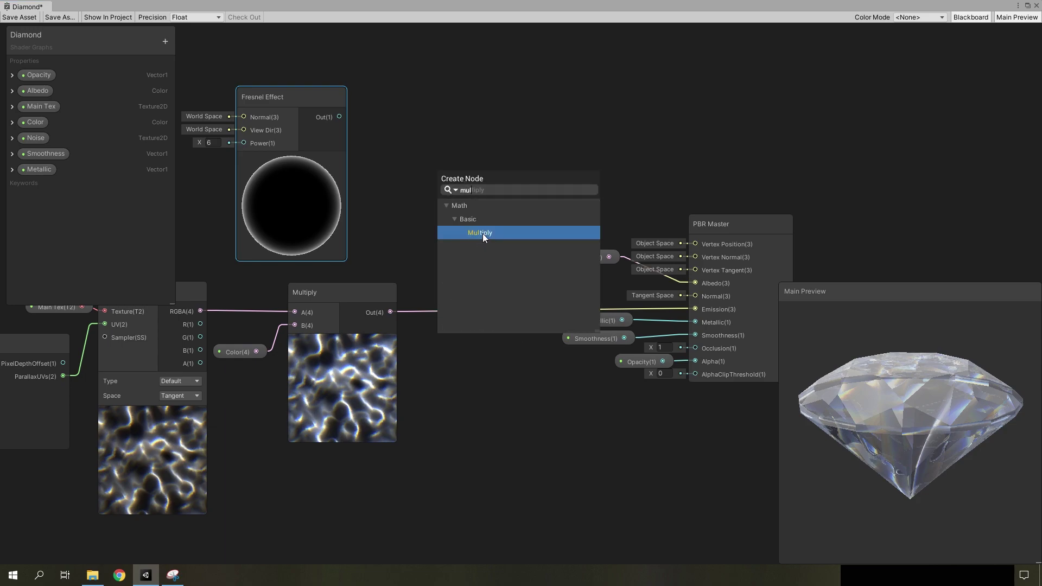
left_click(483, 234)
left_click_drag(477, 212, 458, 153)
left_click_drag(340, 117, 455, 158)
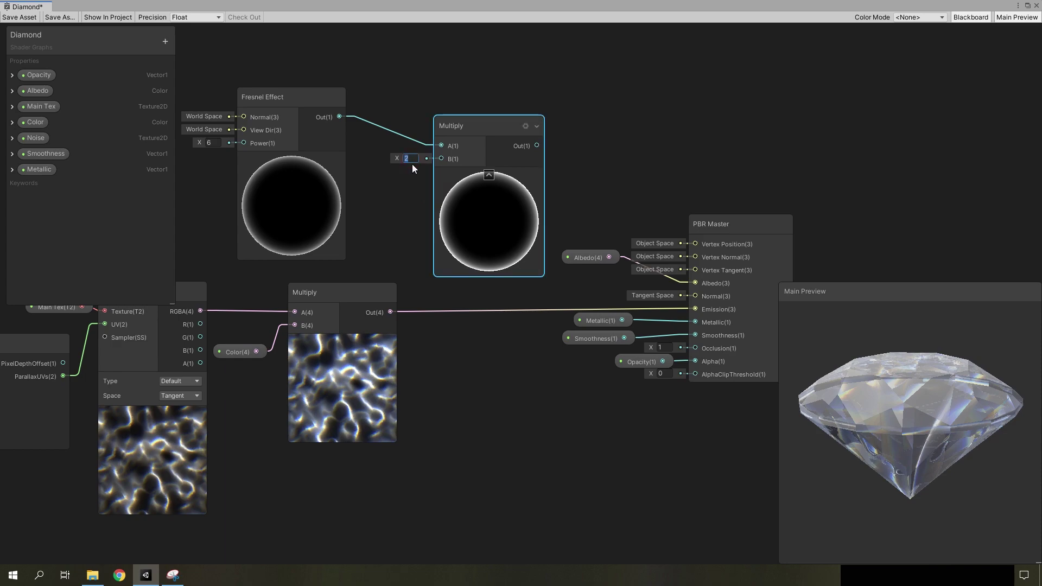
type("0.3")
left_click_drag(470, 204, 438, 184)
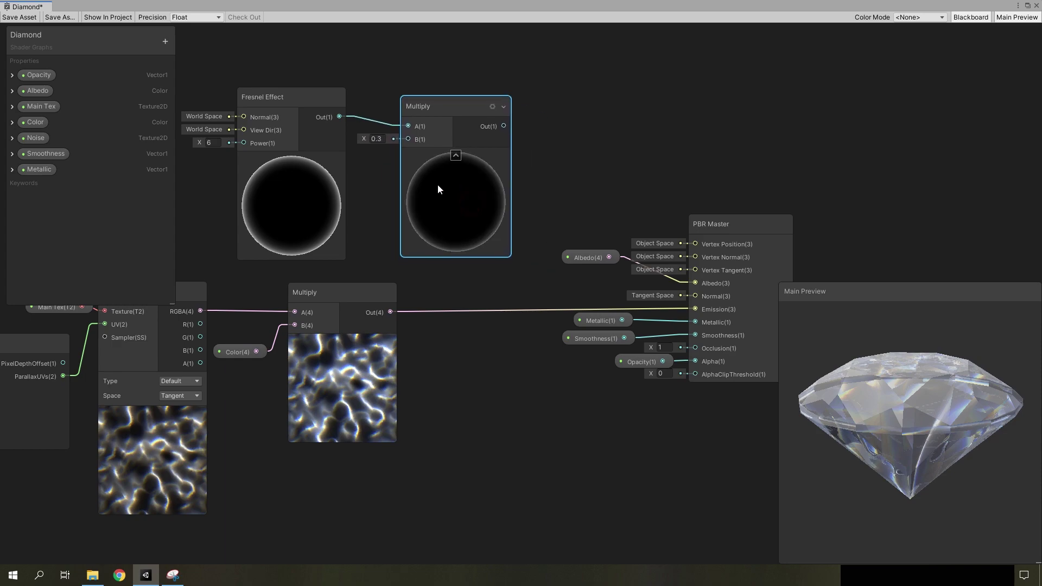
Step: Shift the PBR Master and its property nodes further right
left_click_drag(512, 136, 624, 134)
left_click(609, 136)
left_click_drag(741, 373, 743, 374)
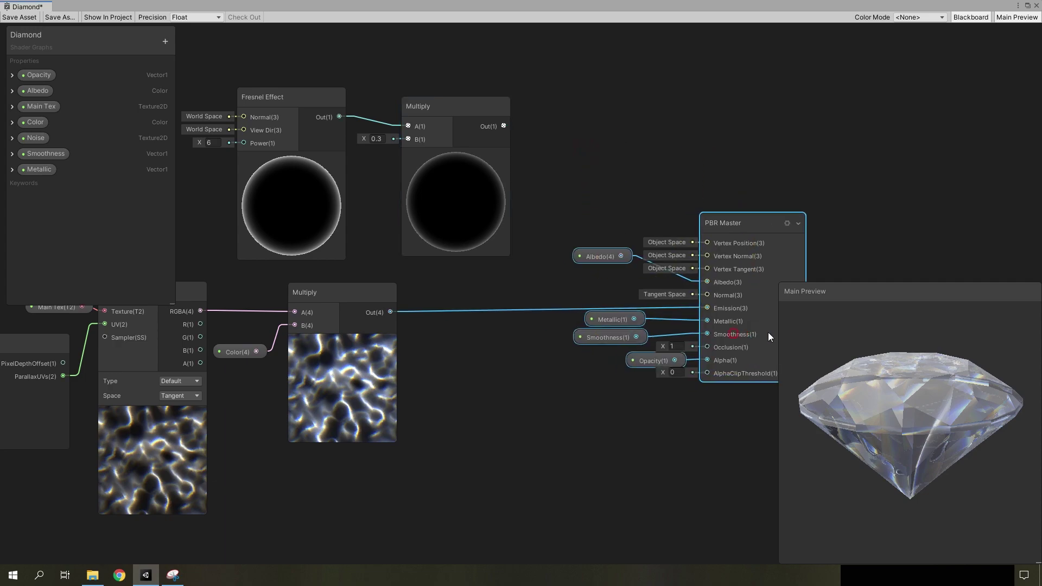
left_click_drag(767, 332, 868, 333)
right_click(572, 291)
Step: Sum the fresnel Multiply (A) and textured Multiply (B) in an Add node feeding Emission
left_click(599, 298)
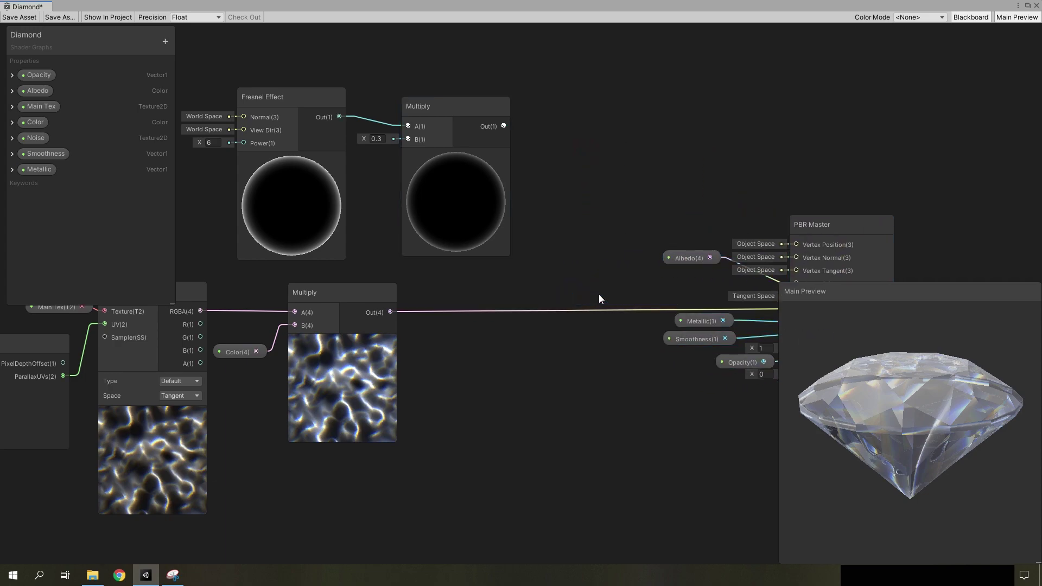
type("add")
left_click(600, 342)
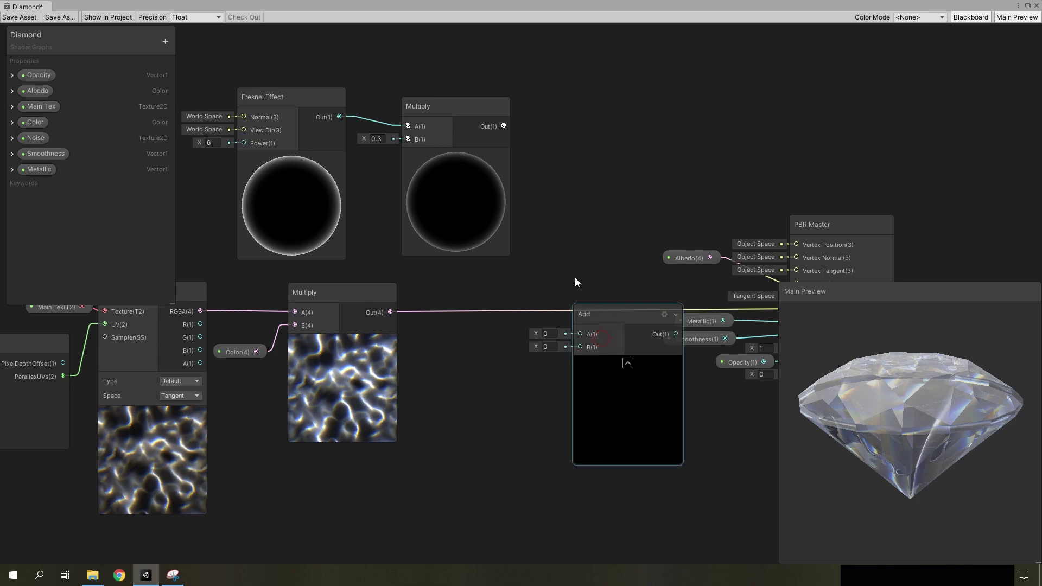
left_click_drag(503, 126, 580, 334)
left_click_drag(390, 312, 567, 319)
middle_click_drag(661, 413, 480, 421)
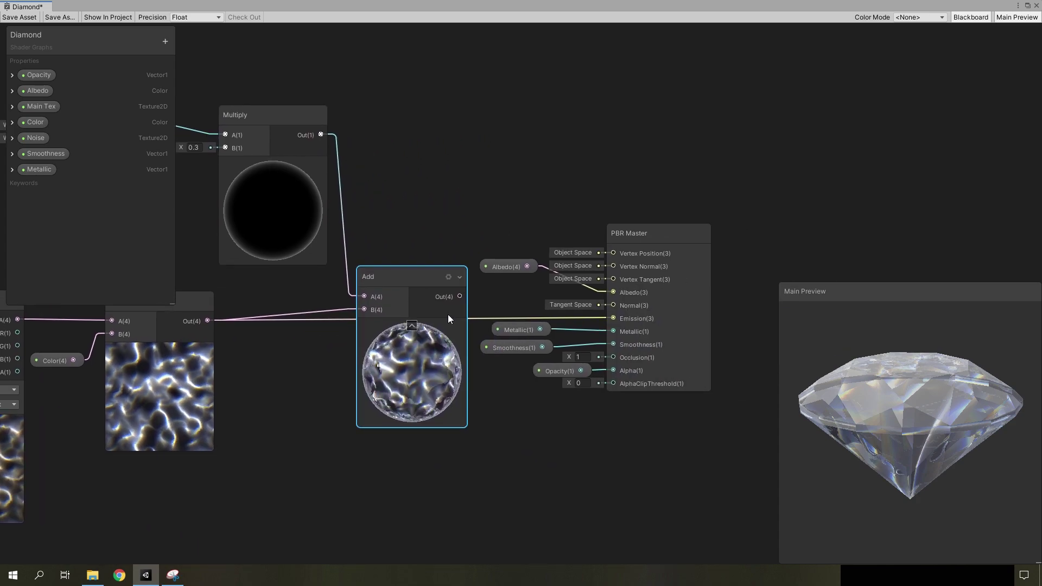
left_click_drag(460, 296, 613, 318)
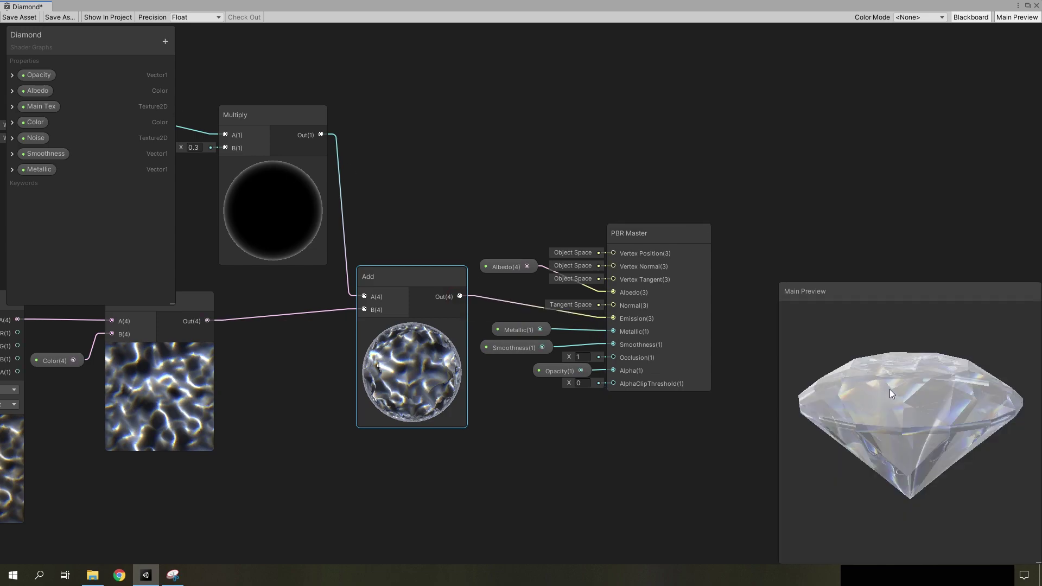
left_click_drag(889, 389, 926, 388)
scroll(401, 174, "down", 2)
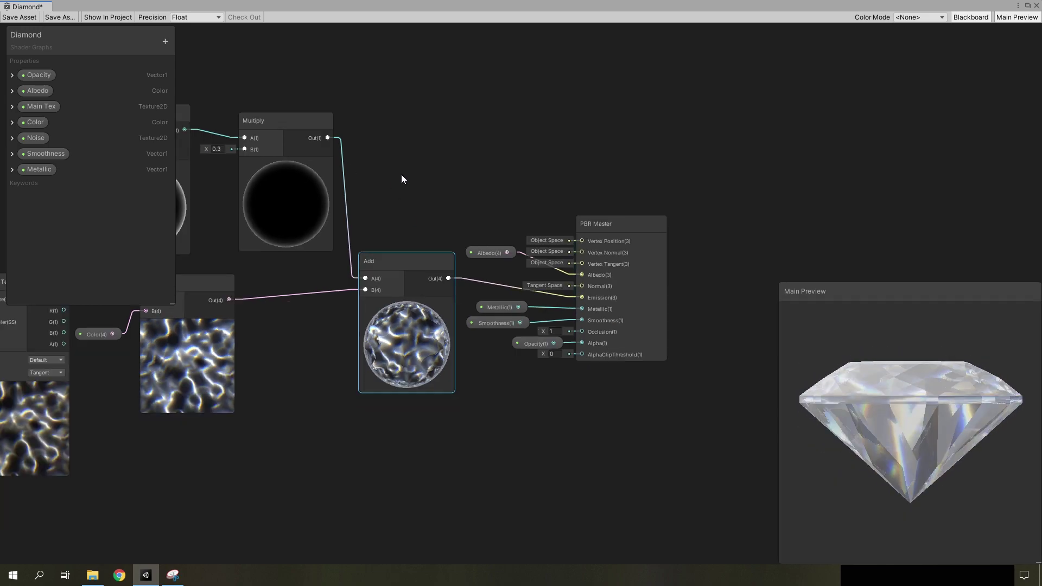
middle_click_drag(401, 174, 653, 229)
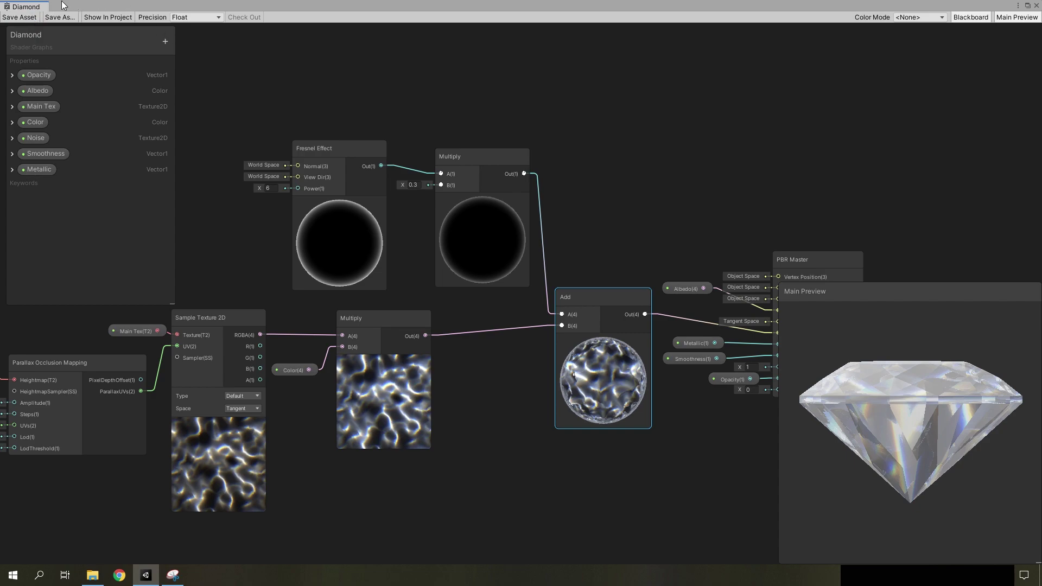
Step: Close the Shader Graph editor and create a new material from the Diamond shader graph
left_click(1033, 7)
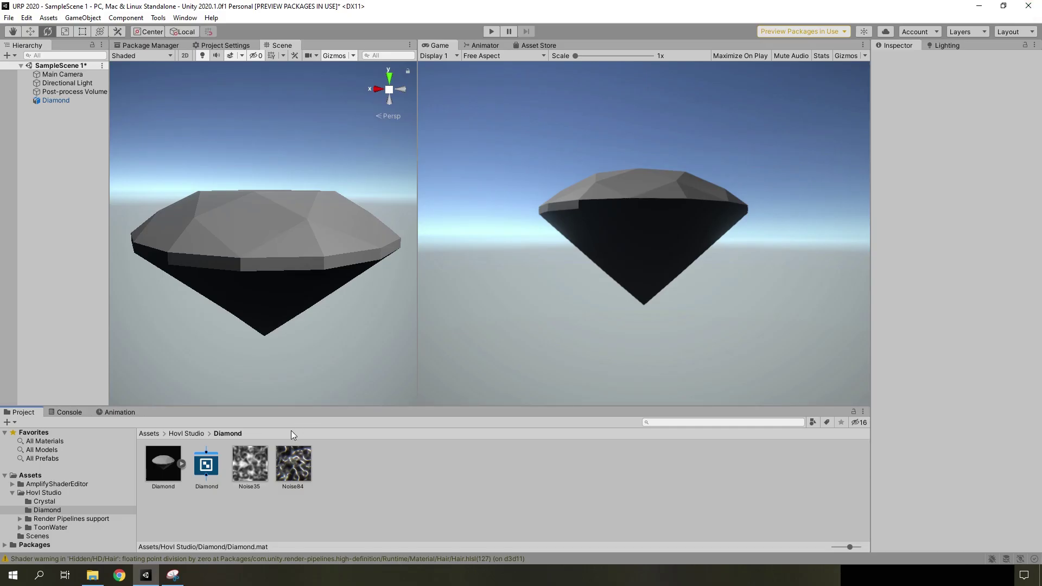
left_click(182, 464)
left_click(181, 465)
left_click(206, 463)
right_click(208, 455)
mouse_move(238, 173)
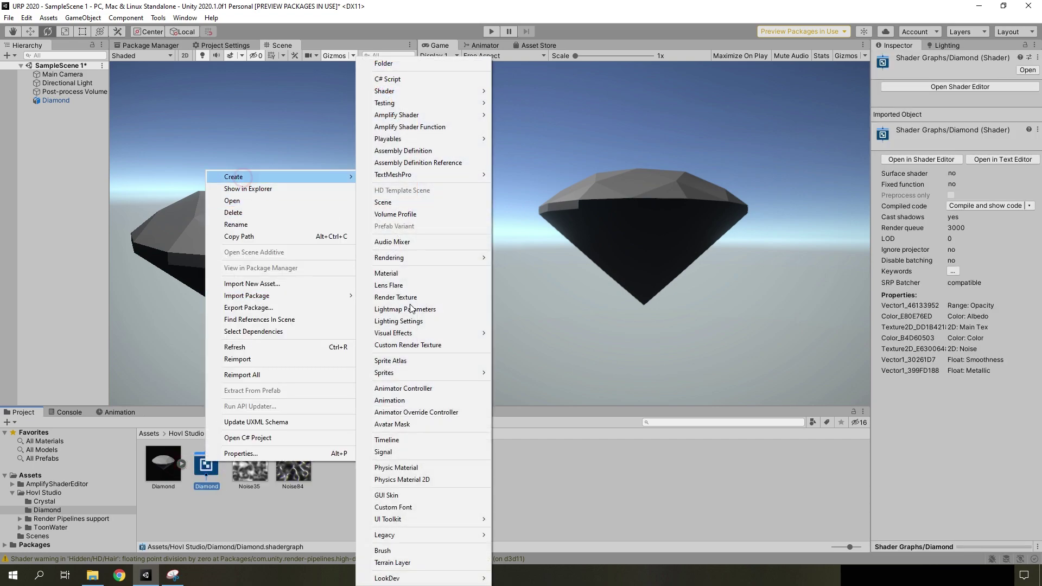
left_click(393, 277)
left_click(418, 512)
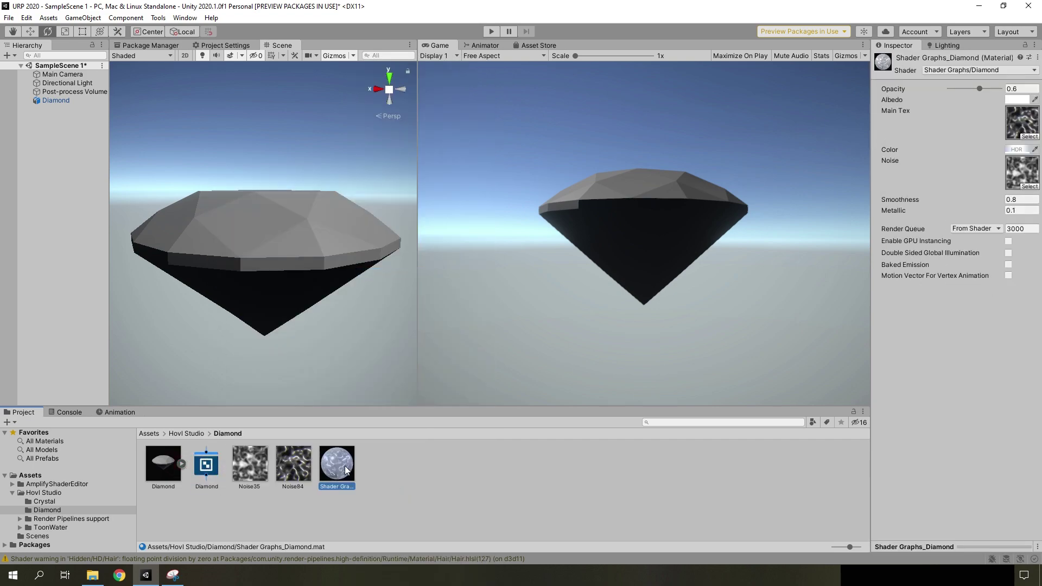
Step: Apply the new Diamond material to the scene diamond and rotate it around its vertical axis
left_click_drag(337, 464, 260, 227)
left_click(273, 255)
left_click_drag(281, 276, 431, 169)
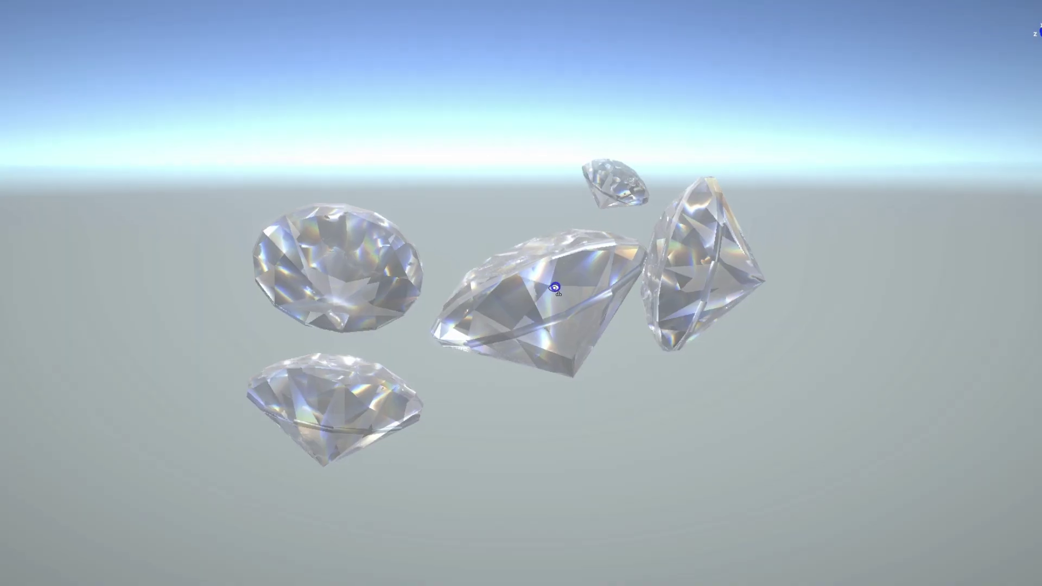
Step: Fly the camera forward and around the floating crystal diamonds to inspect them
right_click_drag(553, 284, 683, 390)
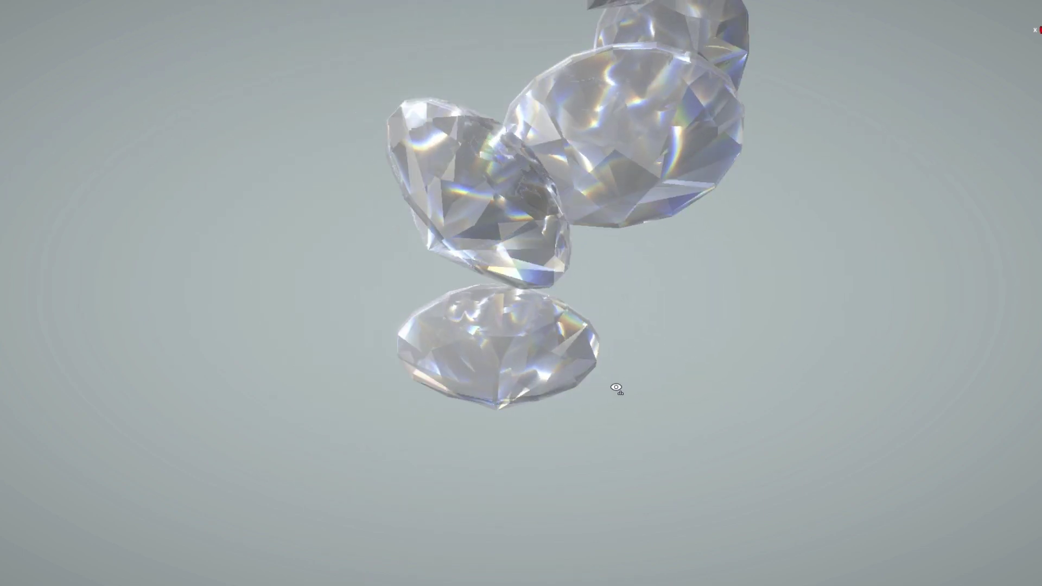
right_click_drag(616, 388, 541, 368)
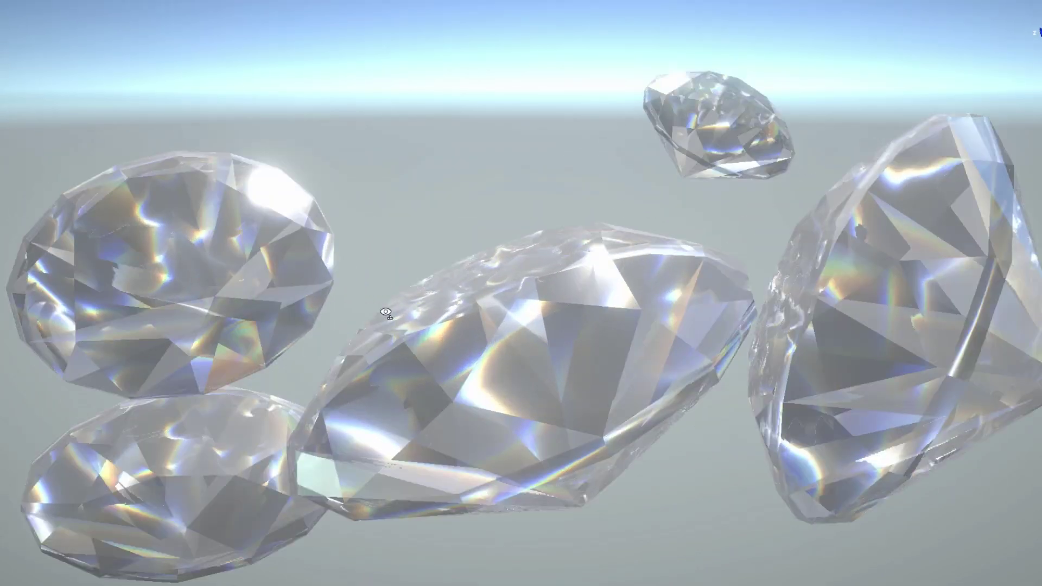